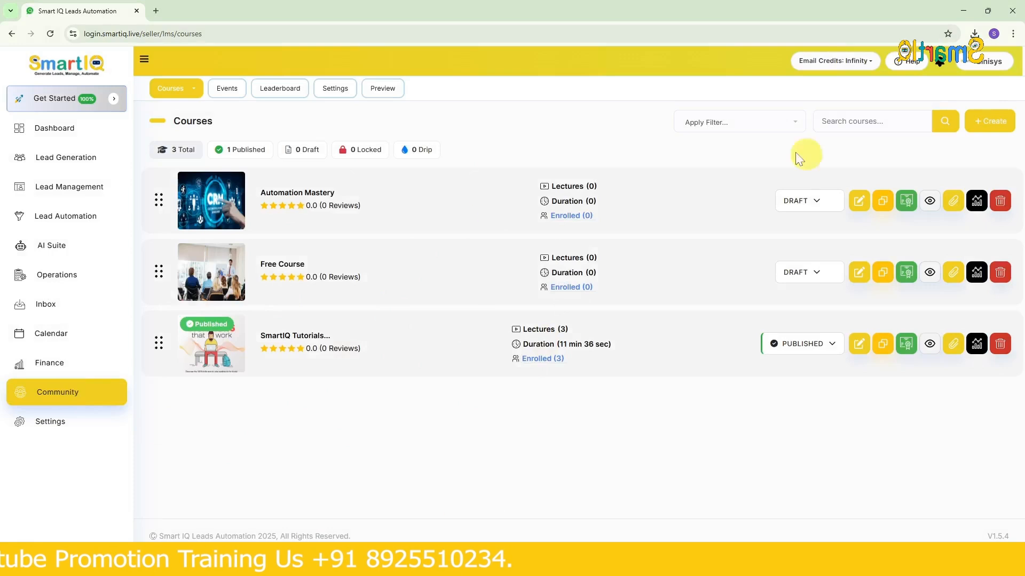
- Create a course named "Course 1" with the description "it is a course 1 for testing"
{"action": "left_click", "coordinate": [184, 92]}
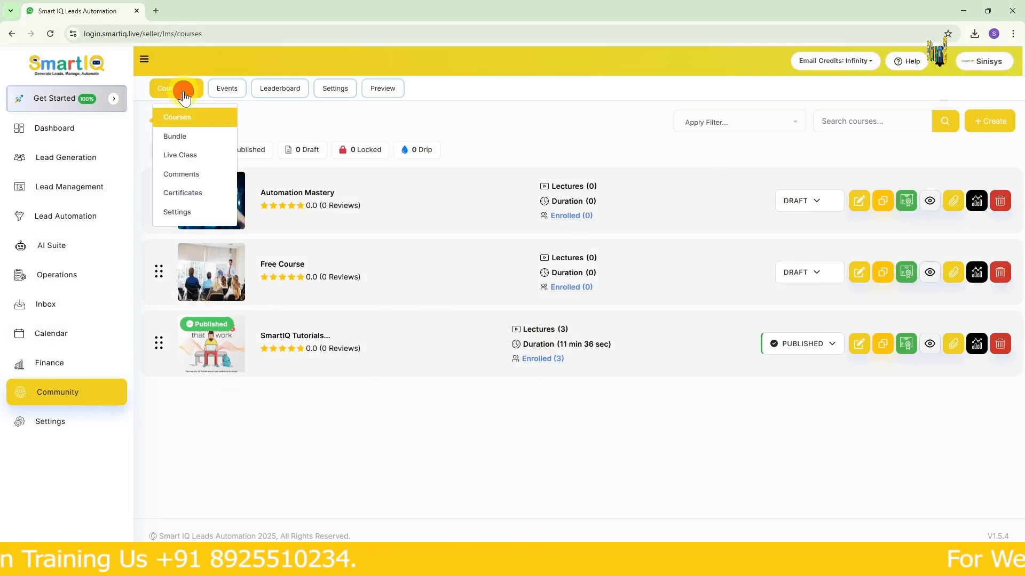
{"action": "left_click", "coordinate": [184, 115]}
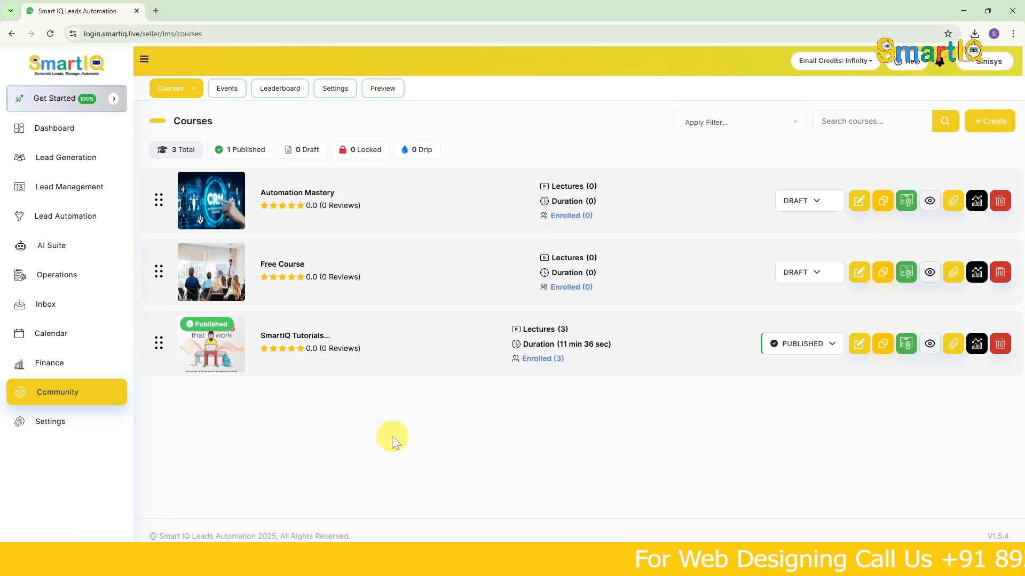
{"action": "left_click", "coordinate": [972, 121]}
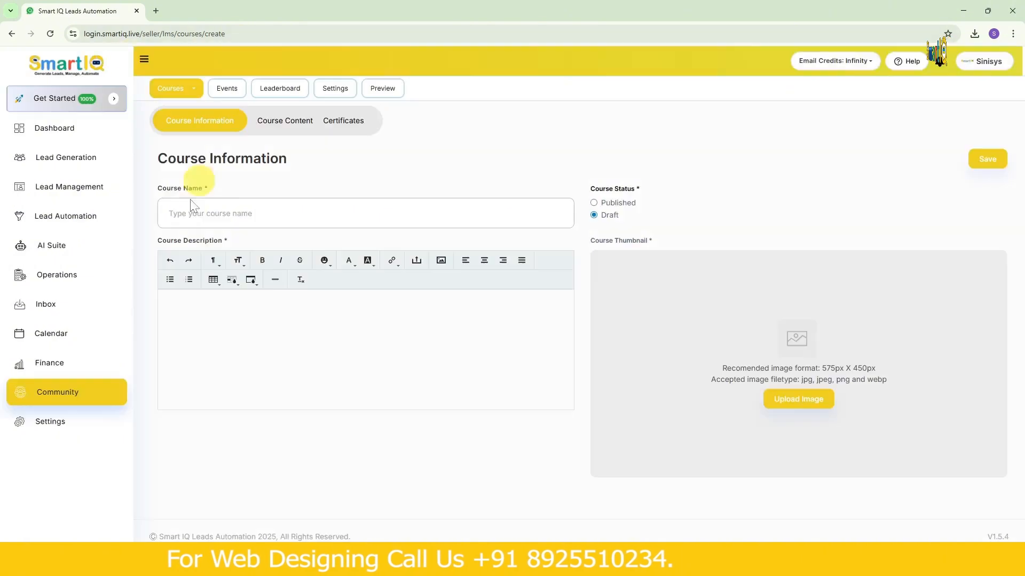
{"action": "left_click", "coordinate": [247, 212]}
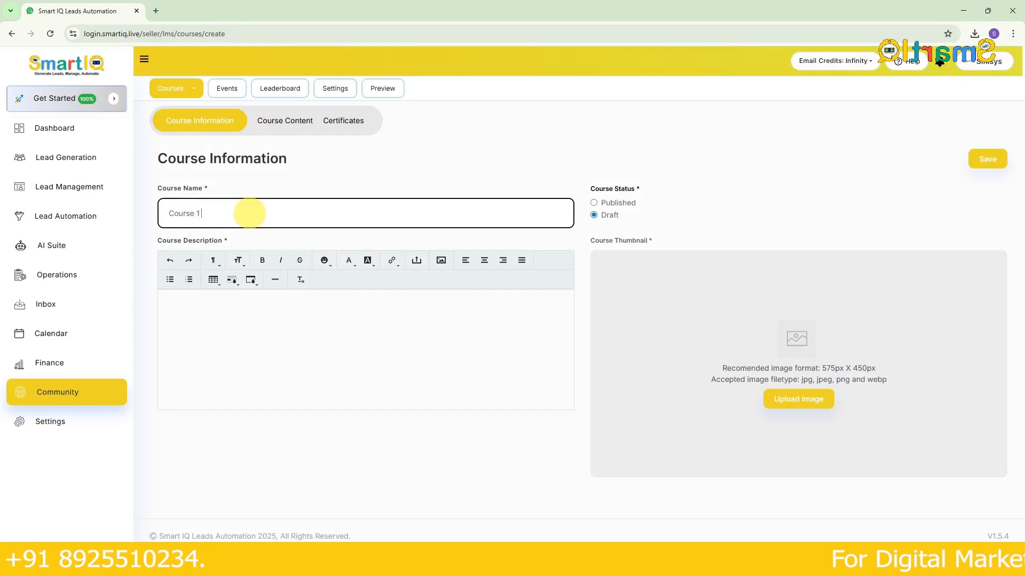
{"action": "left_click", "coordinate": [188, 329]}
{"action": "left_click", "coordinate": [187, 327]}
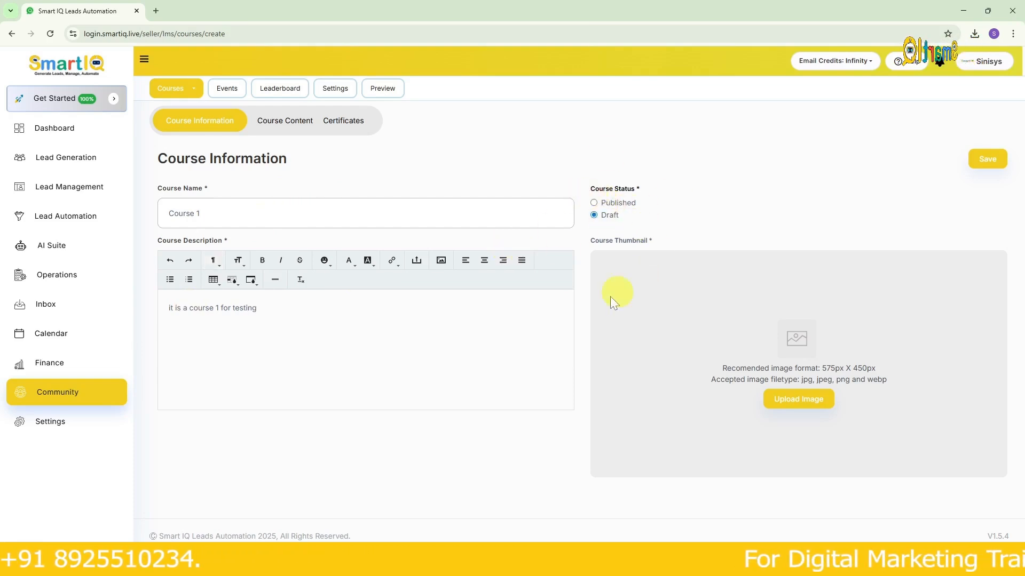
{"action": "left_click", "coordinate": [218, 325]}
- Set the cropped SmartIQ logo from the media files as the course thumbnail and save the course information
{"action": "left_click", "coordinate": [806, 414]}
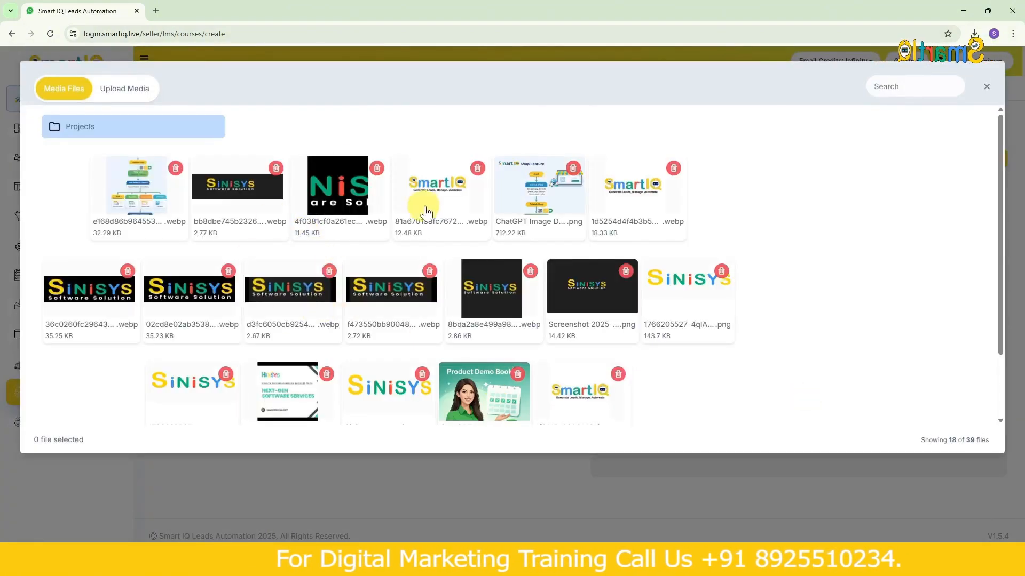
{"action": "left_click", "coordinate": [426, 212]}
{"action": "left_click", "coordinate": [800, 344]}
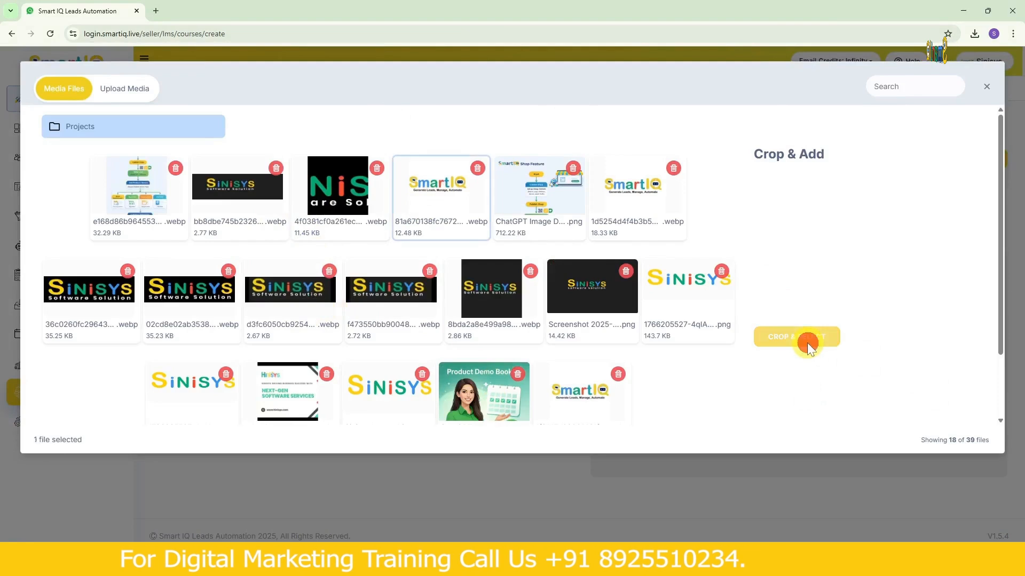
{"action": "mouse_move", "coordinate": [860, 243]}
{"action": "left_mouse_down"}
{"action": "mouse_move", "coordinate": [826, 246]}
{"action": "mouse_move", "coordinate": [868, 228]}
{"action": "left_mouse_up"}
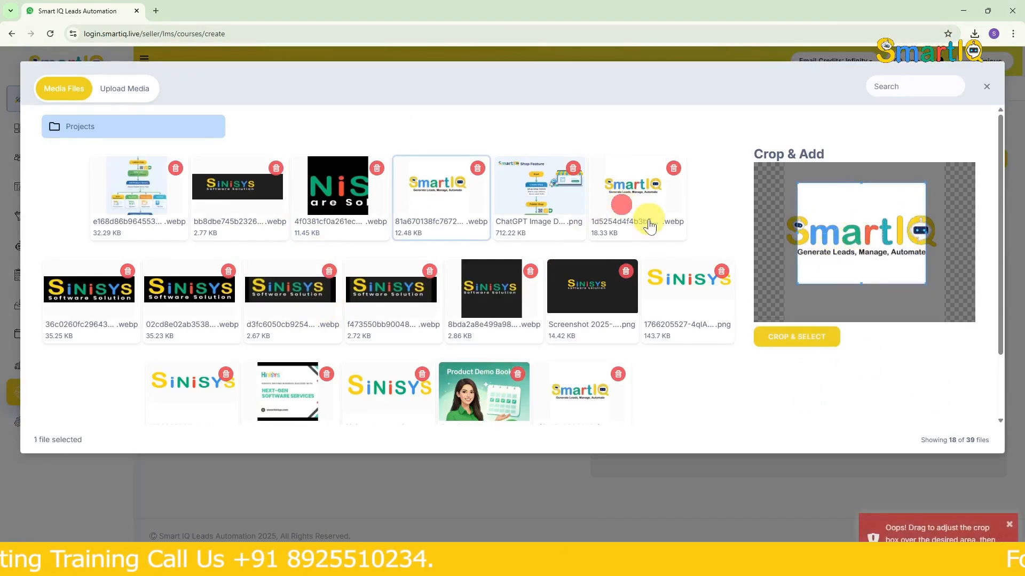
{"action": "left_click", "coordinate": [621, 204]}
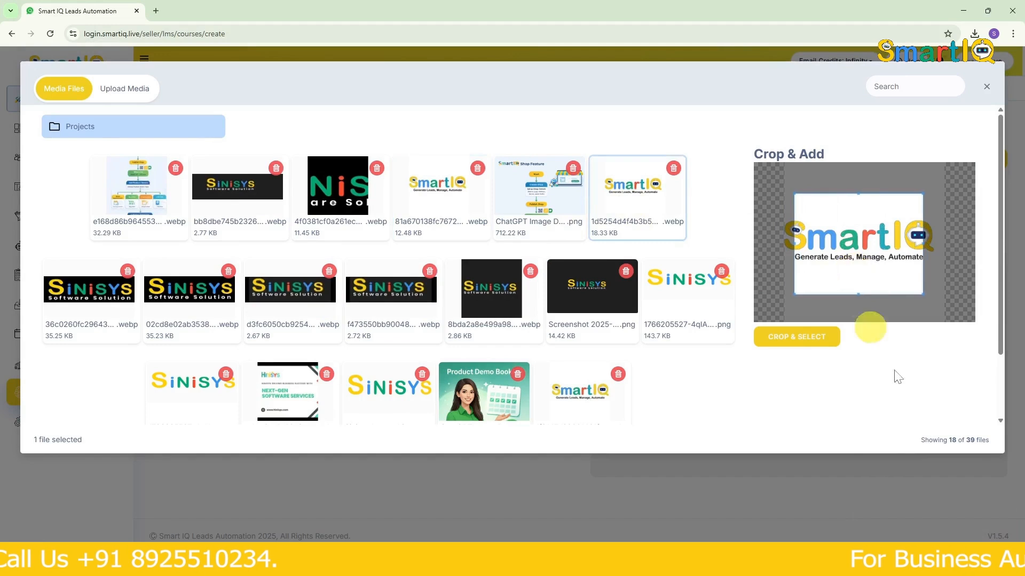
{"action": "left_click", "coordinate": [817, 344]}
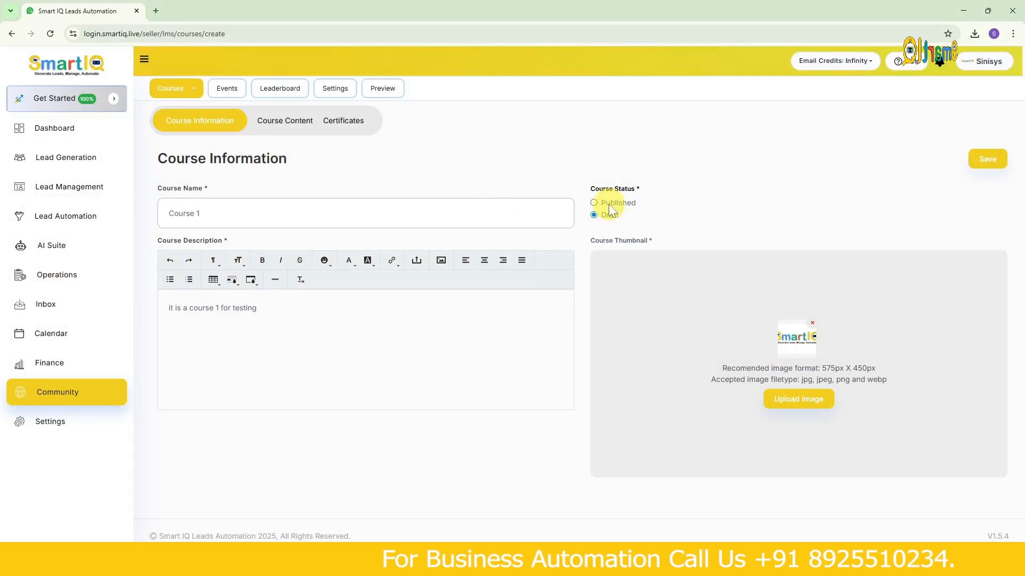
{"action": "left_click", "coordinate": [982, 160]}
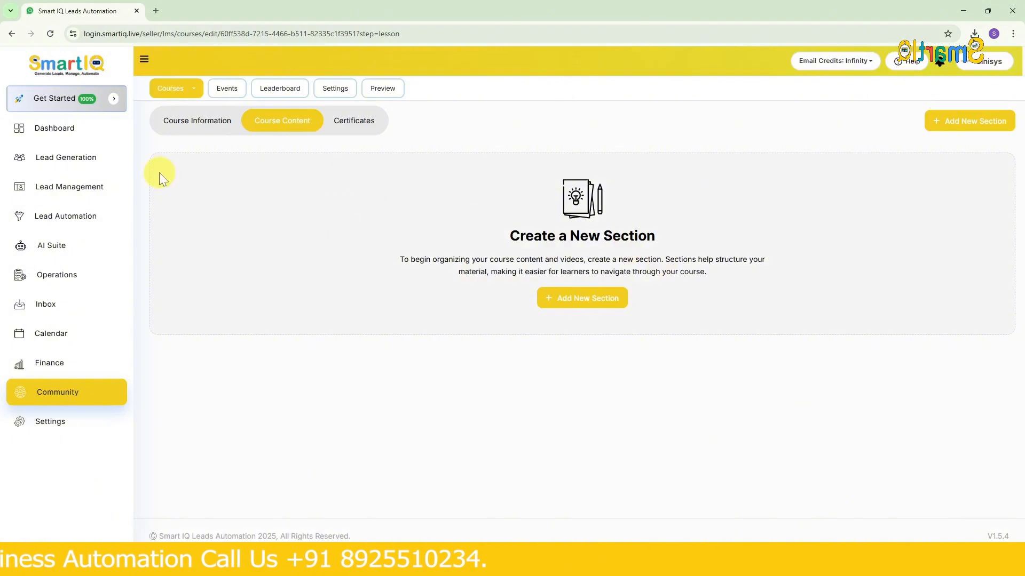
- Add a section named "chapter 1" to the course content
{"action": "left_click", "coordinate": [564, 309]}
{"action": "left_click", "coordinate": [531, 311]}
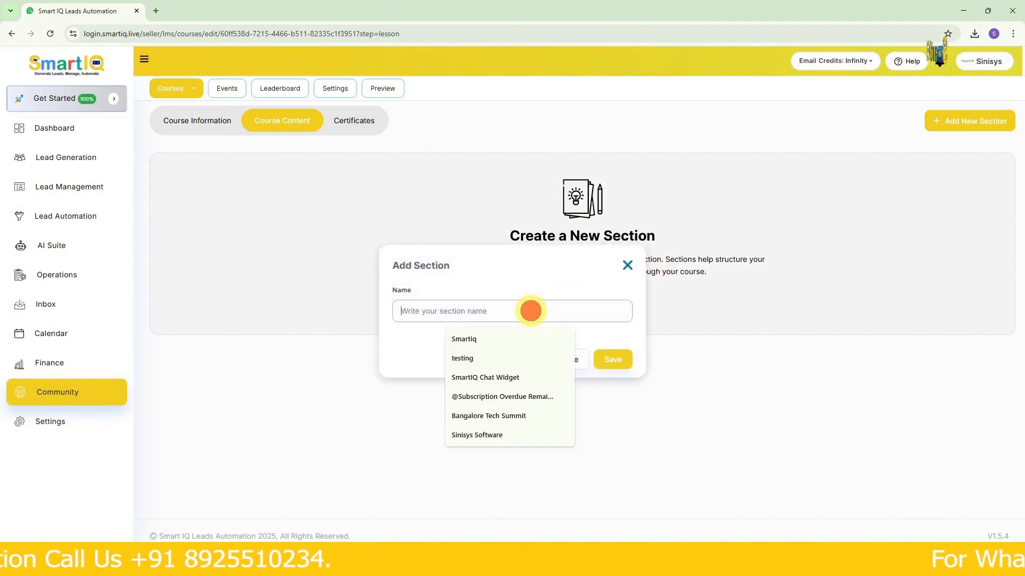
{"action": "type", "text": "chat"}
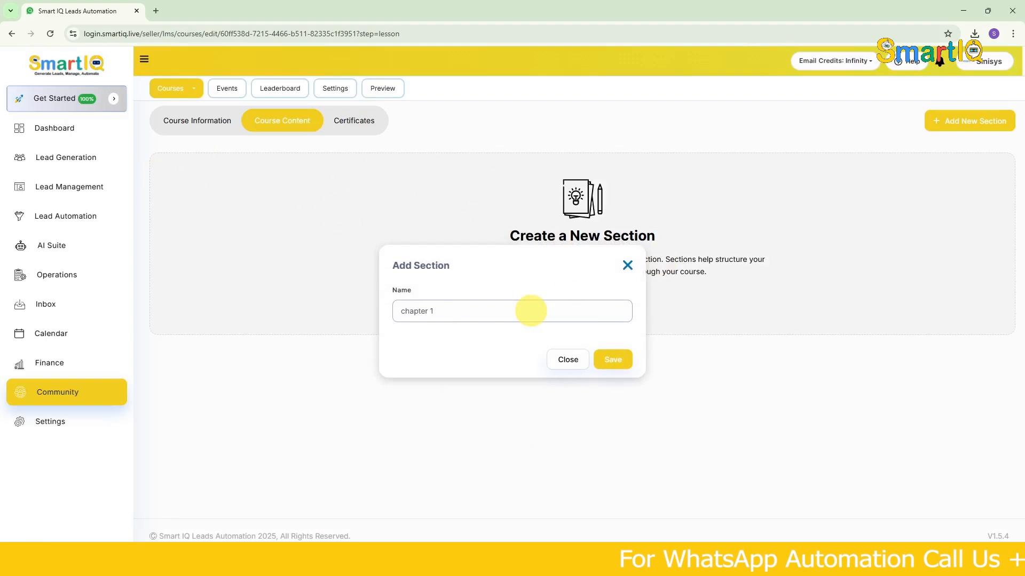
{"action": "left_click", "coordinate": [618, 360]}
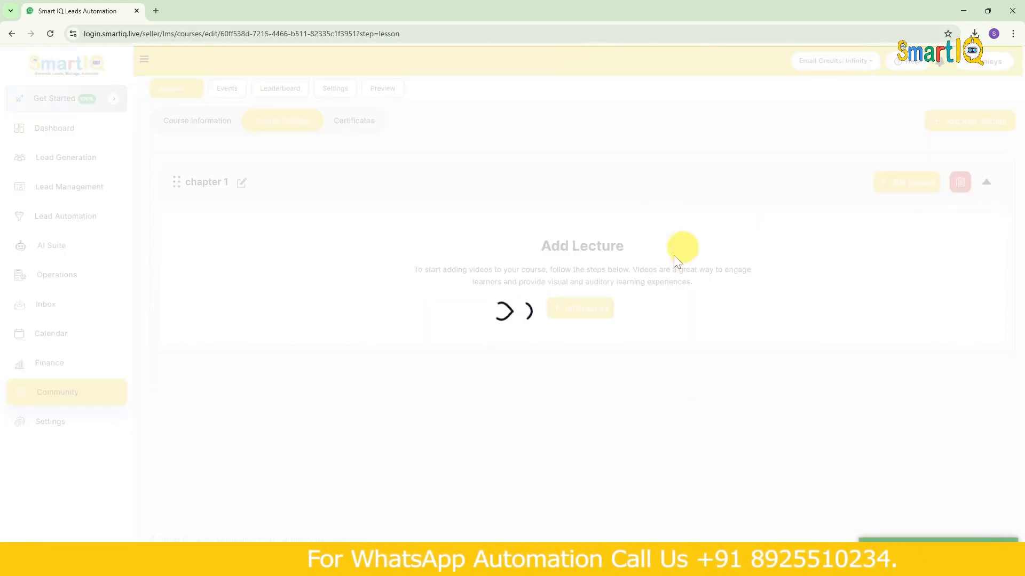
- Start a lecture in chapter 1 with the lesson title "lesson 1"
{"action": "left_click", "coordinate": [899, 183]}
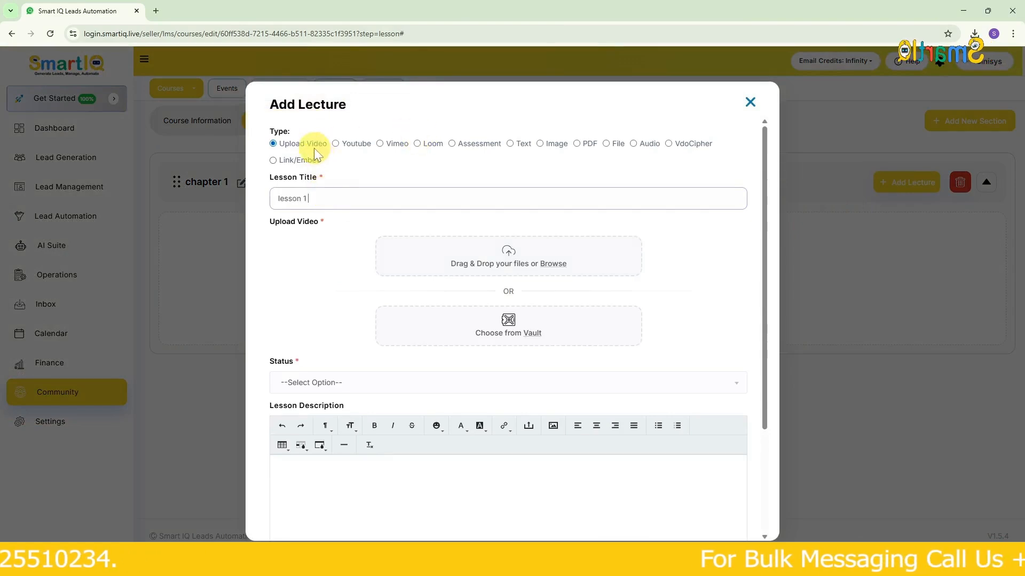
- Examine the lecture forms for the Youtube, Vimeo, Loom and Assessment types, trying Published as the assessment status
{"action": "left_click", "coordinate": [341, 143]}
{"action": "left_click", "coordinate": [386, 144]}
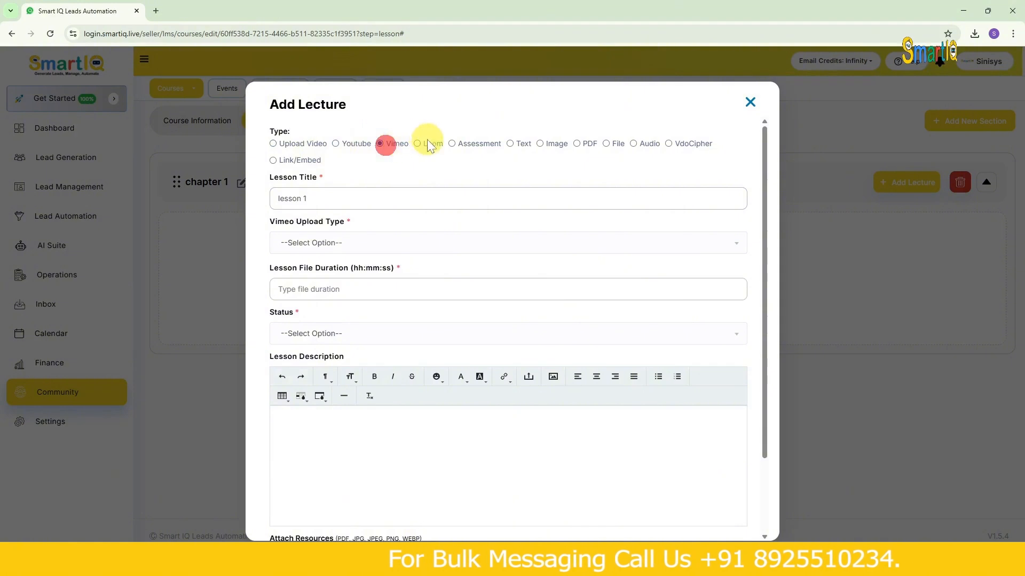
{"action": "left_click", "coordinate": [428, 144]}
{"action": "left_click", "coordinate": [466, 144]}
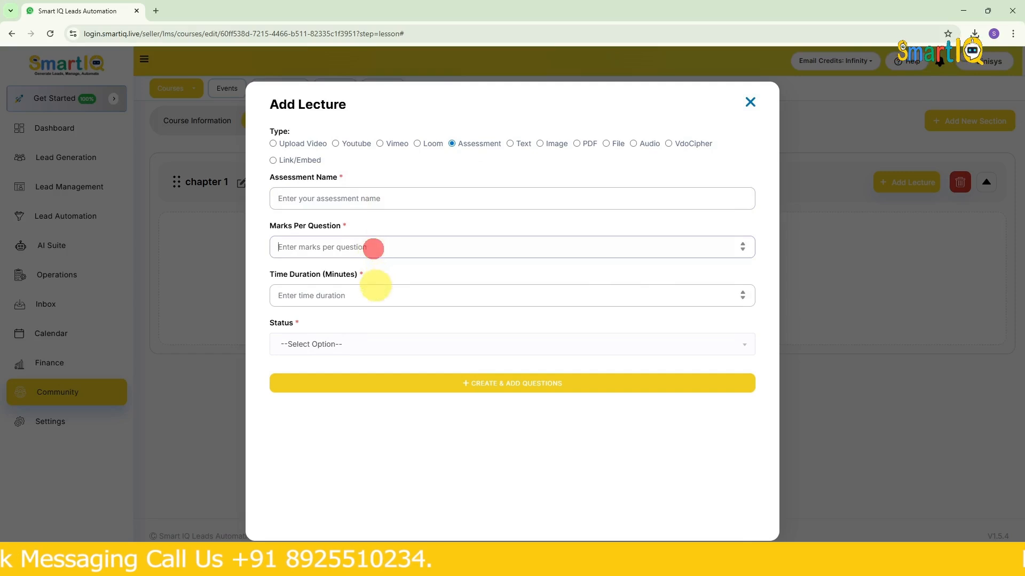
{"action": "left_click", "coordinate": [373, 346]}
{"action": "left_click", "coordinate": [354, 415]}
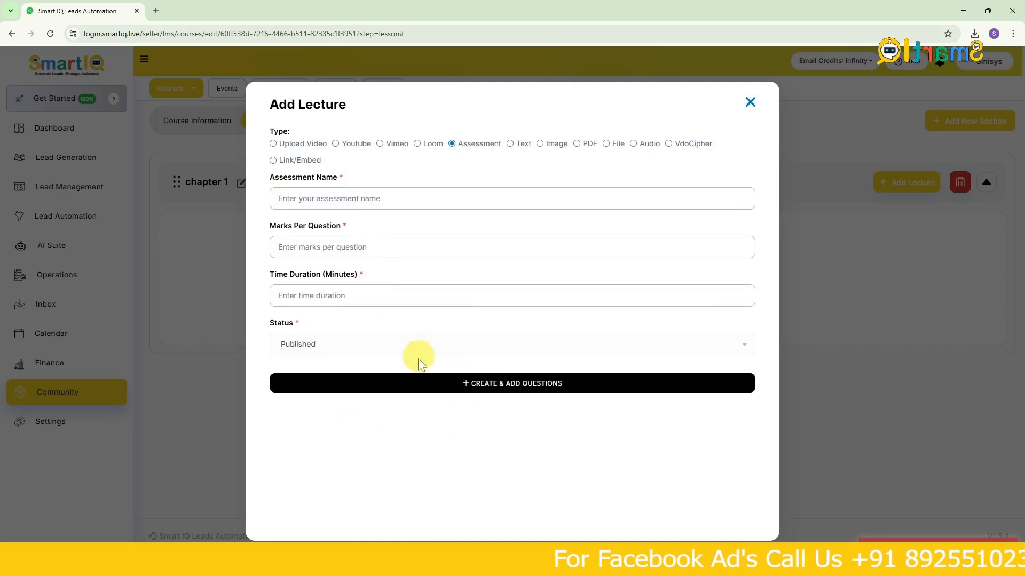
- Examine the lecture forms for the Text, Image, PDF, File and Audio types
{"action": "left_click", "coordinate": [511, 143]}
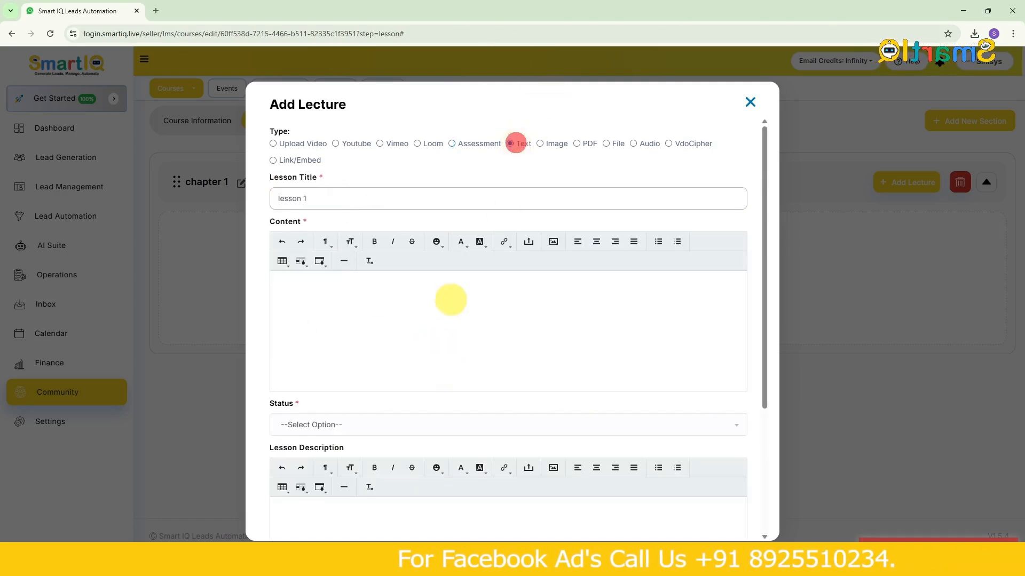
{"action": "scroll", "coordinate": [446, 315], "scroll_direction": "down", "scroll_amount": 3}
{"action": "scroll", "coordinate": [442, 328], "scroll_direction": "up", "scroll_amount": 4}
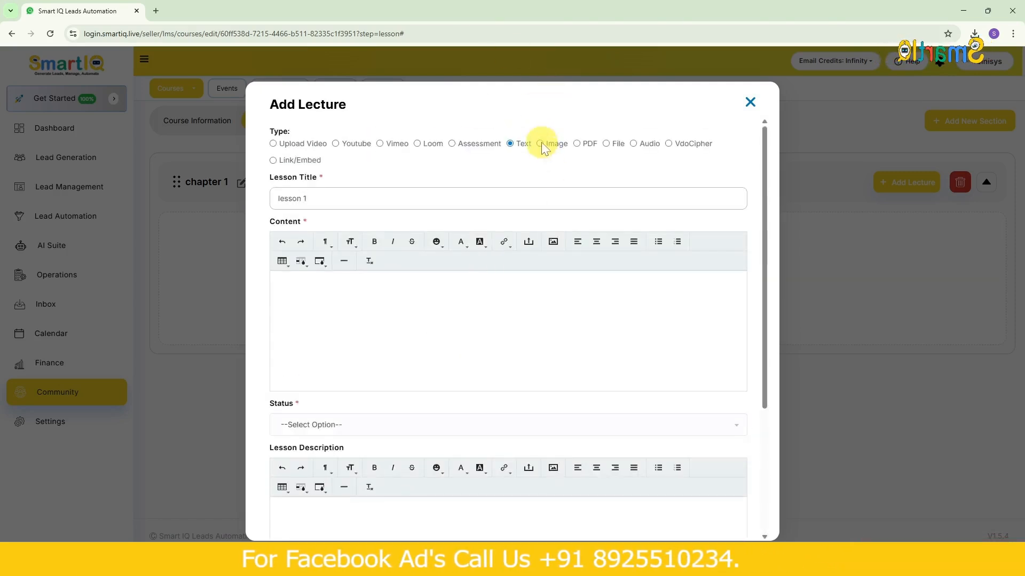
{"action": "left_click", "coordinate": [540, 144]}
{"action": "left_click", "coordinate": [608, 144]}
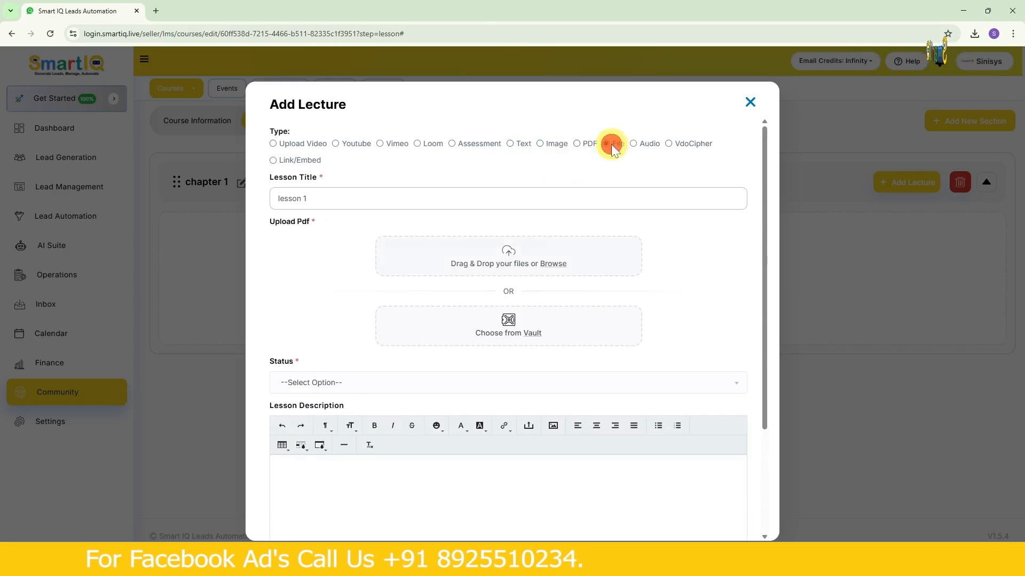
{"action": "left_click", "coordinate": [610, 144]}
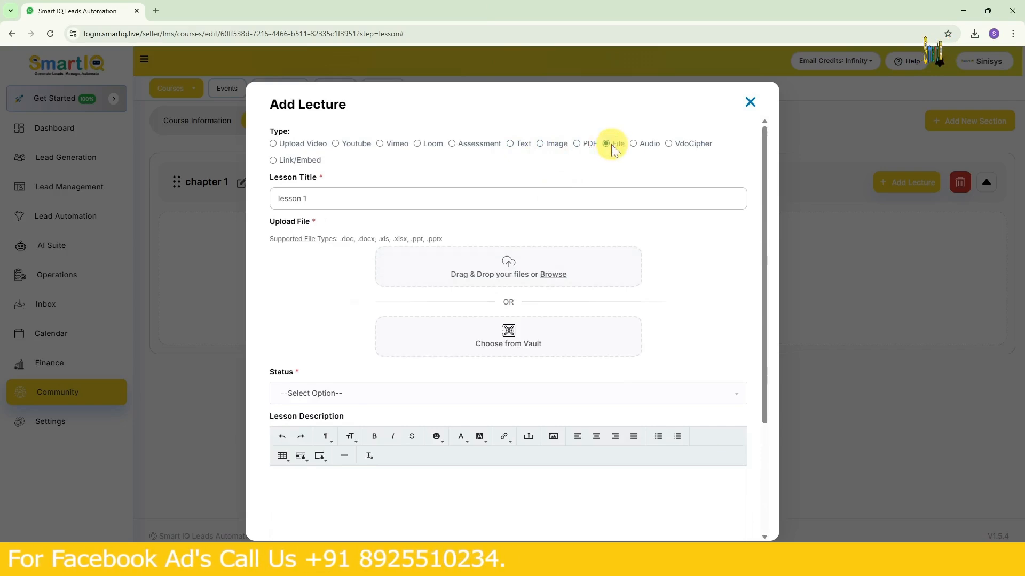
{"action": "left_click", "coordinate": [642, 142]}
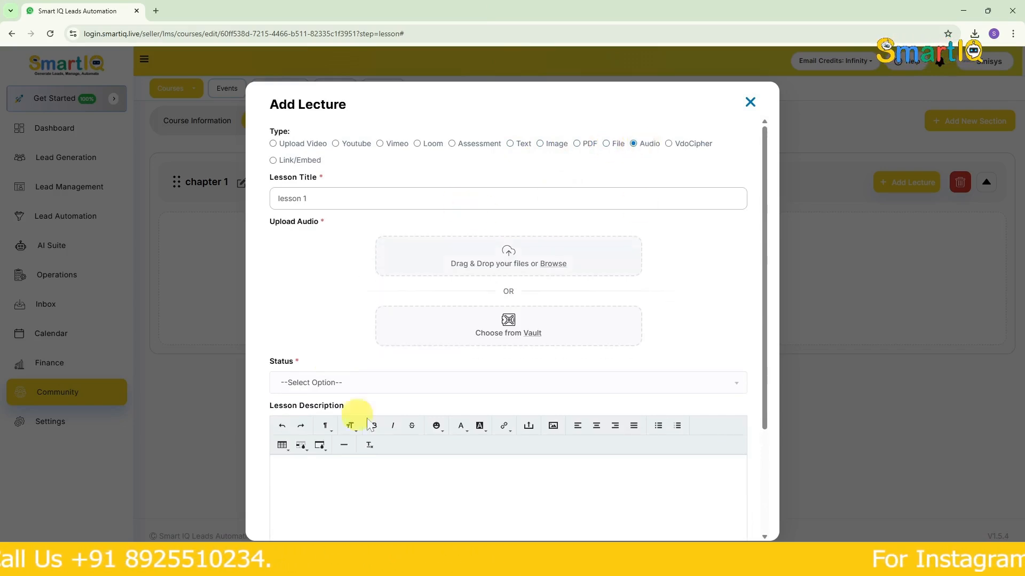
- Review the fields and resource options of the VdoCipher and Link/Embed lecture types
{"action": "left_click", "coordinate": [670, 144]}
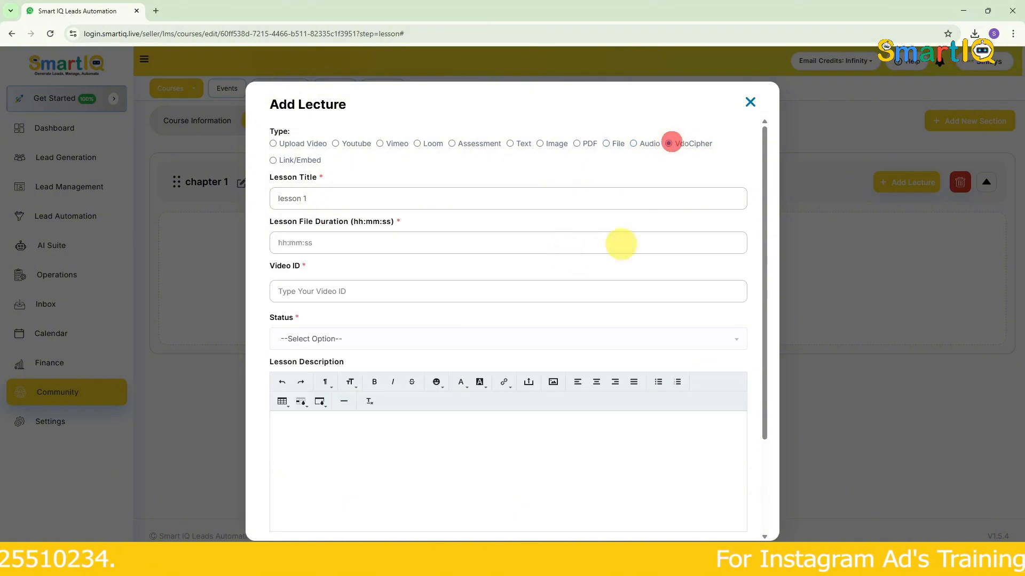
{"action": "scroll", "coordinate": [487, 303], "scroll_direction": "down", "scroll_amount": 3}
{"action": "scroll", "coordinate": [487, 303], "scroll_direction": "up", "scroll_amount": 3}
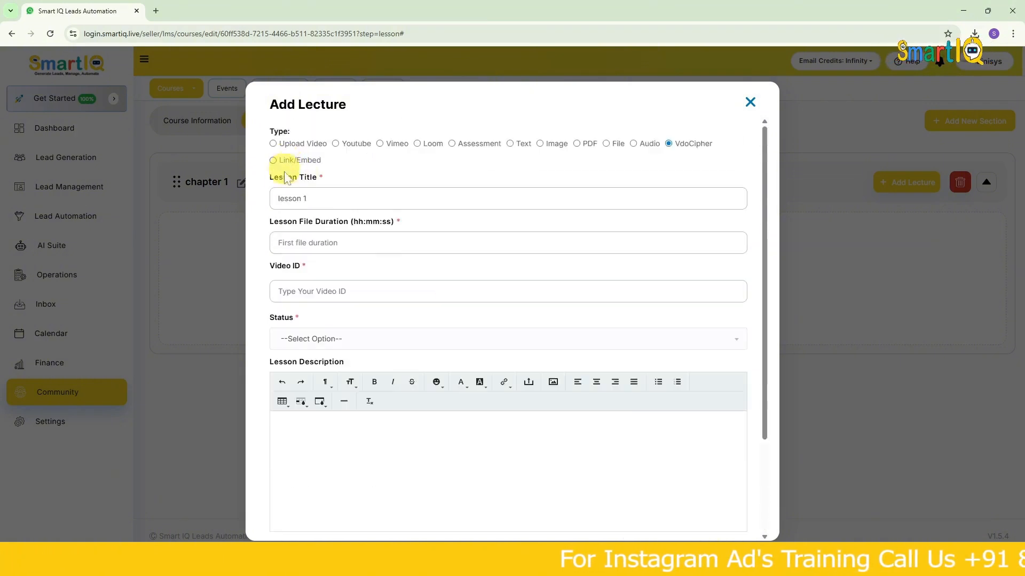
{"action": "left_click", "coordinate": [273, 161]}
{"action": "scroll", "coordinate": [428, 347], "scroll_direction": "down", "scroll_amount": 2}
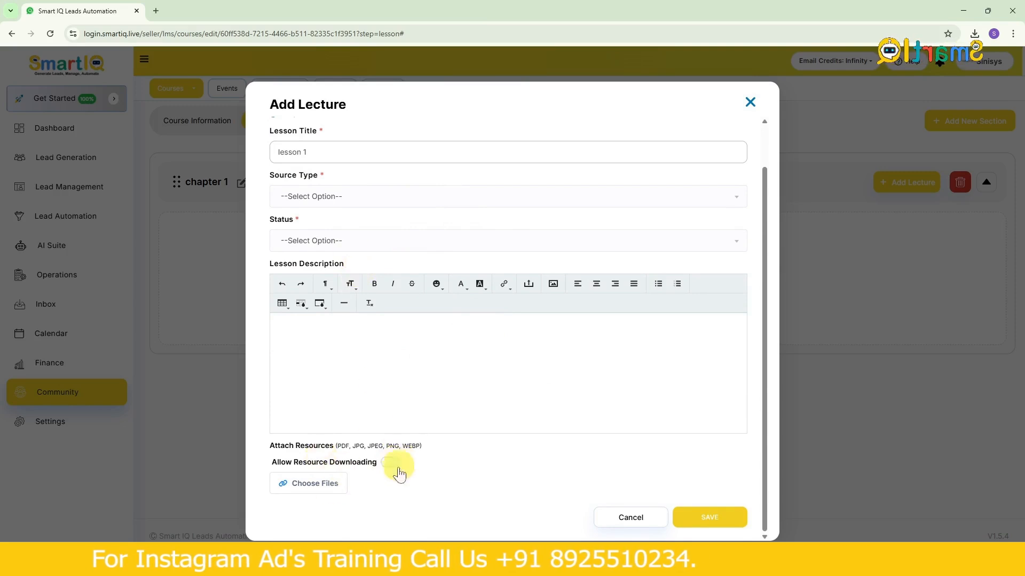
{"action": "scroll", "coordinate": [428, 342], "scroll_direction": "up", "scroll_amount": 1}
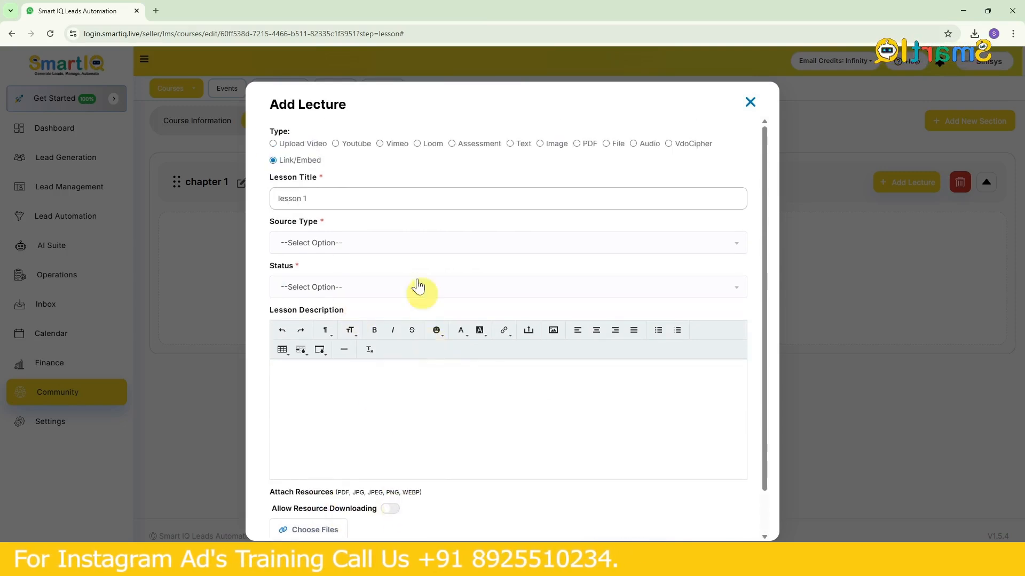
{"action": "left_click", "coordinate": [299, 145]}
{"action": "left_click", "coordinate": [559, 264]}
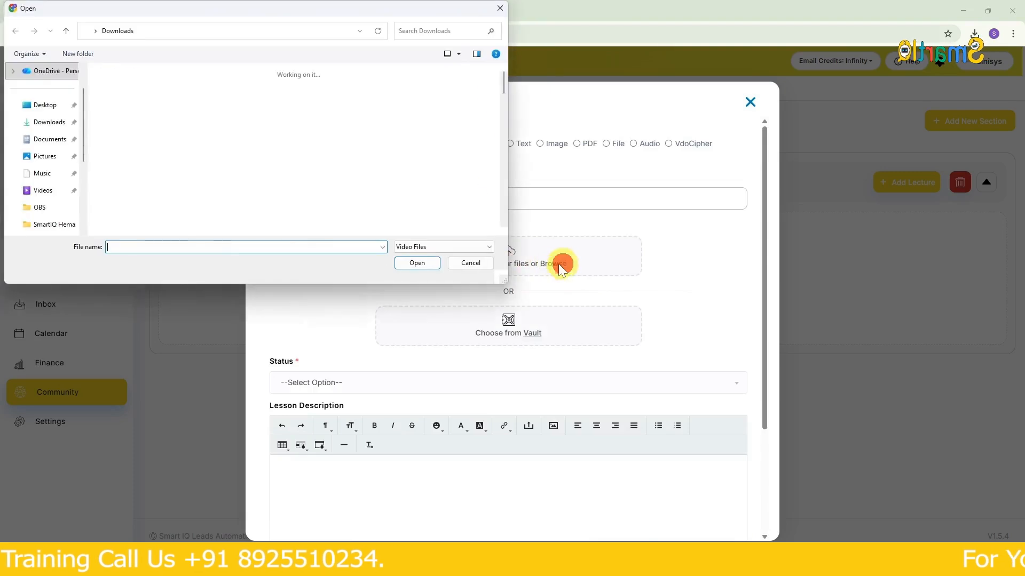
{"action": "left_click", "coordinate": [46, 192]}
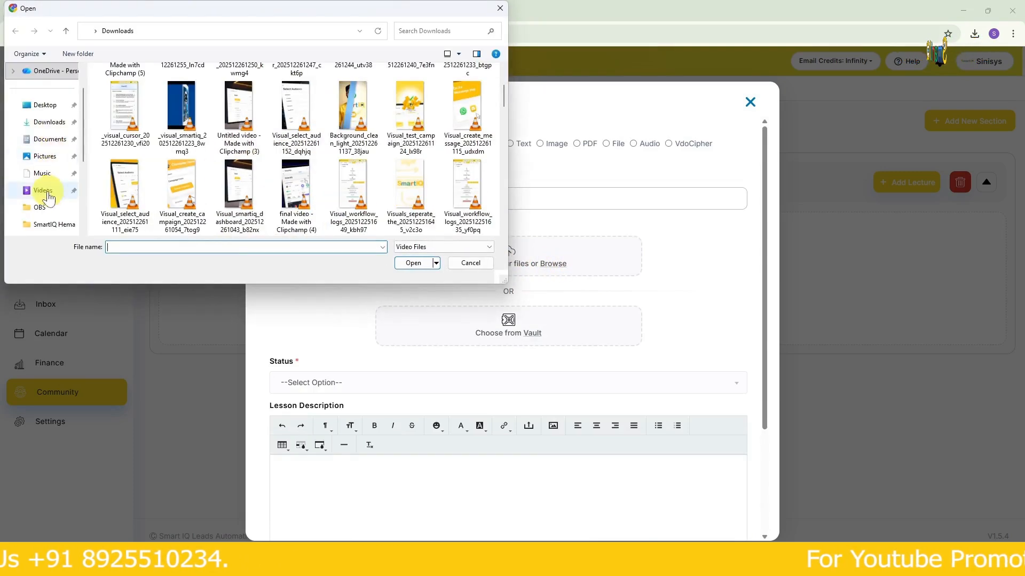
{"action": "scroll", "coordinate": [47, 196], "scroll_direction": "up", "scroll_amount": 1}
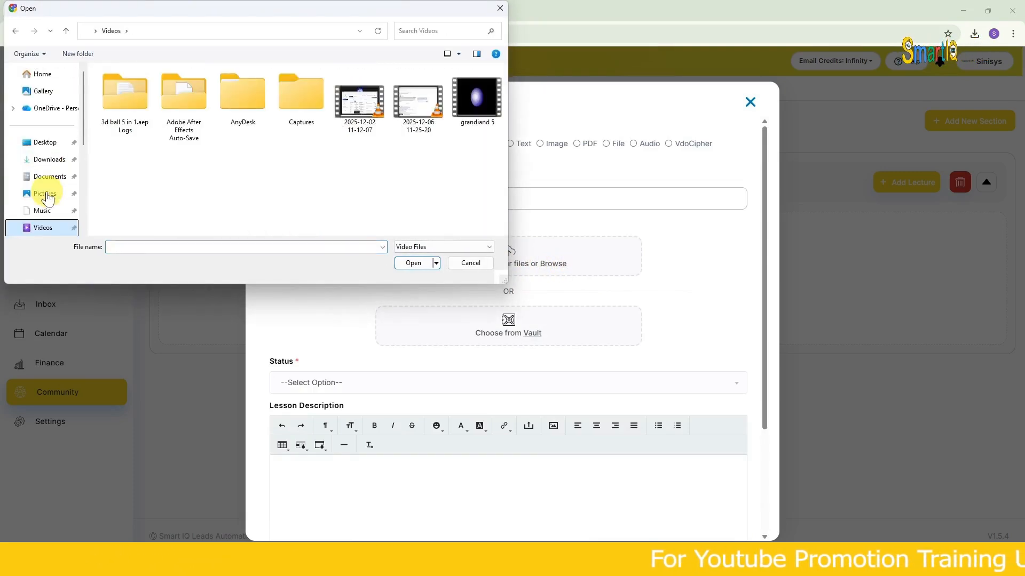
{"action": "scroll", "coordinate": [47, 197], "scroll_direction": "down", "scroll_amount": 1}
{"action": "left_click", "coordinate": [367, 111]}
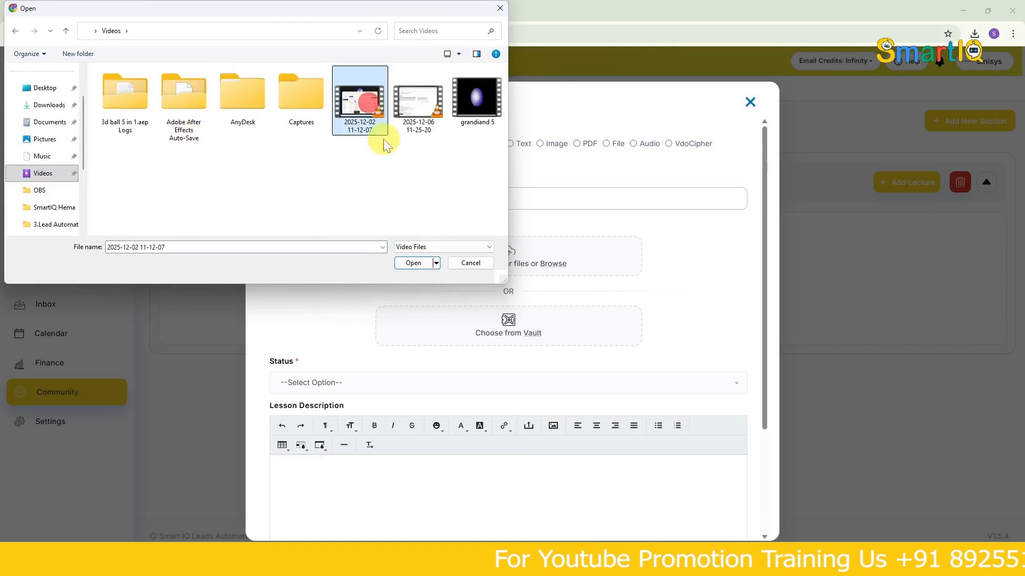
{"action": "left_click", "coordinate": [415, 263]}
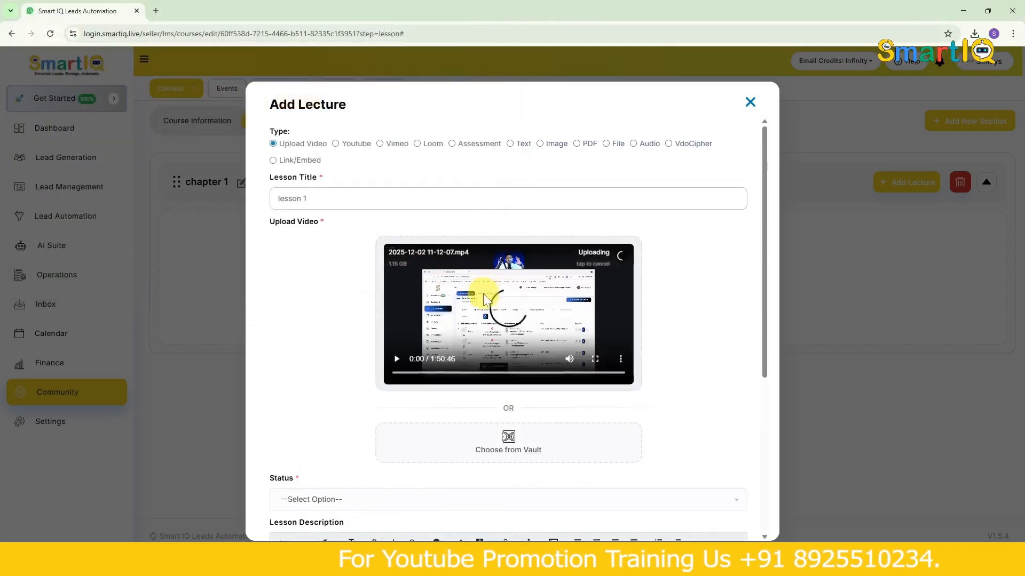
{"action": "scroll", "coordinate": [555, 334], "scroll_direction": "down", "scroll_amount": 4}
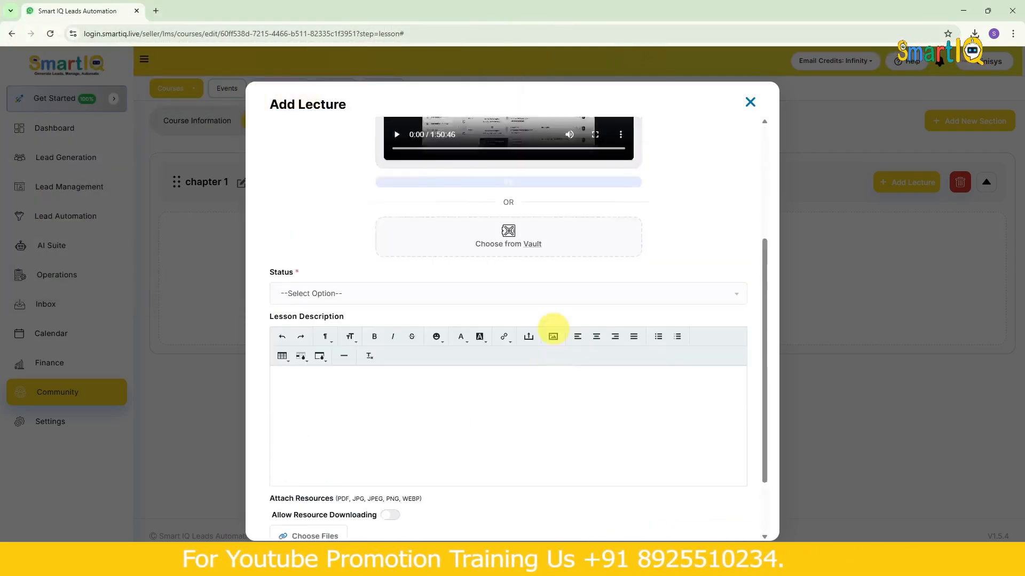
{"action": "scroll", "coordinate": [555, 334], "scroll_direction": "up", "scroll_amount": 4}
{"action": "left_click", "coordinate": [620, 350]}
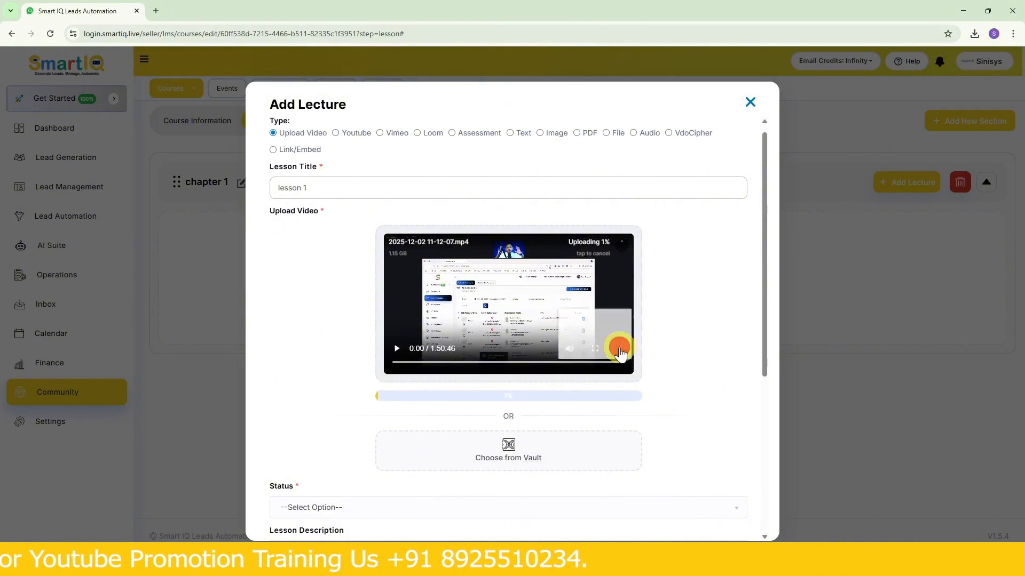
{"action": "left_click", "coordinate": [694, 267]}
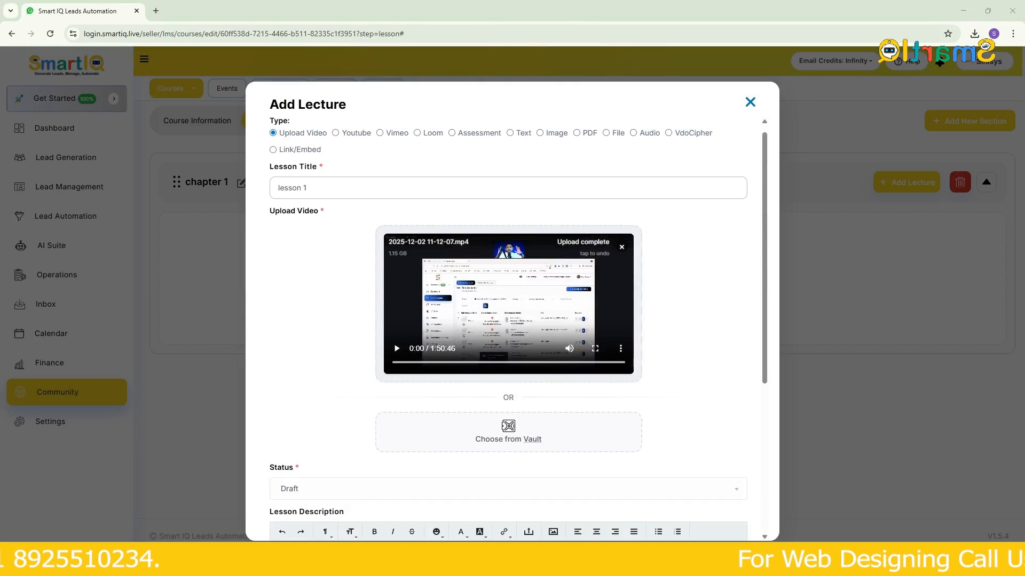
- Set the lesson 1 status to Published and enter the lesson description "this is lesson 1"
{"action": "scroll", "coordinate": [549, 343], "scroll_direction": "down", "scroll_amount": 2}
{"action": "left_click", "coordinate": [388, 382]}
{"action": "left_click", "coordinate": [359, 449]}
{"action": "scroll", "coordinate": [392, 368], "scroll_direction": "down", "scroll_amount": 3}
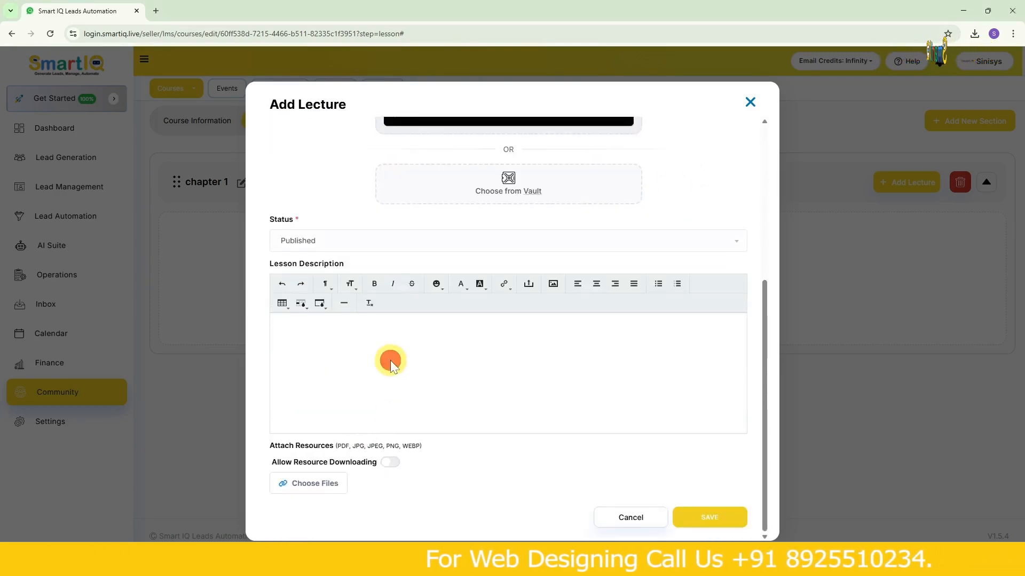
{"action": "left_click", "coordinate": [390, 360]}
{"action": "left_click", "coordinate": [327, 330]}
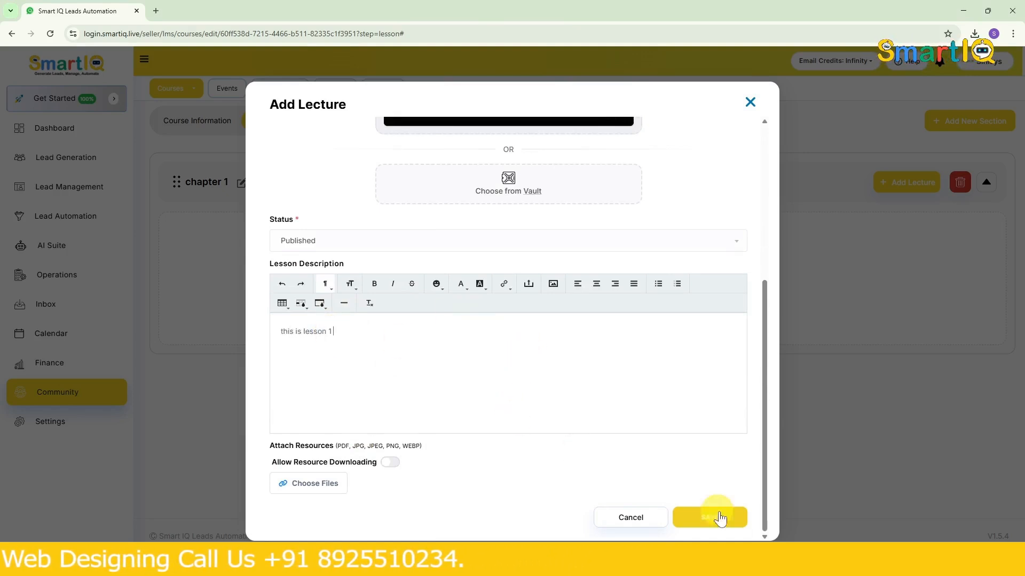
- Check the uploaded video in the lesson 1 form and try to save the lecture with it
{"action": "scroll", "coordinate": [604, 408], "scroll_direction": "up", "scroll_amount": 4}
{"action": "scroll", "coordinate": [614, 371], "scroll_direction": "down", "scroll_amount": 2}
{"action": "scroll", "coordinate": [599, 374], "scroll_direction": "up", "scroll_amount": 3}
{"action": "left_click", "coordinate": [620, 362]}
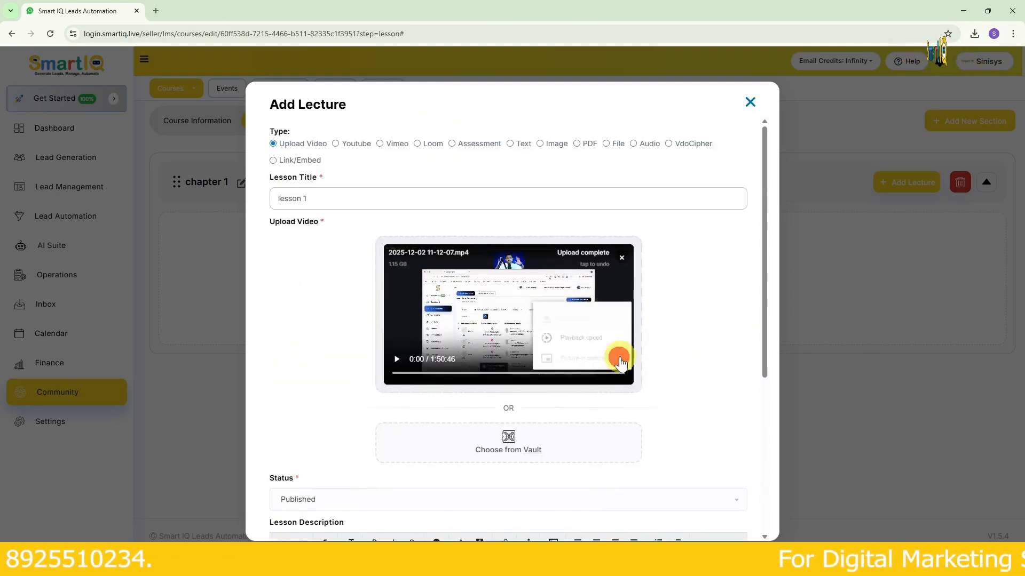
{"action": "left_click", "coordinate": [684, 346]}
{"action": "scroll", "coordinate": [708, 348], "scroll_direction": "down", "scroll_amount": 3}
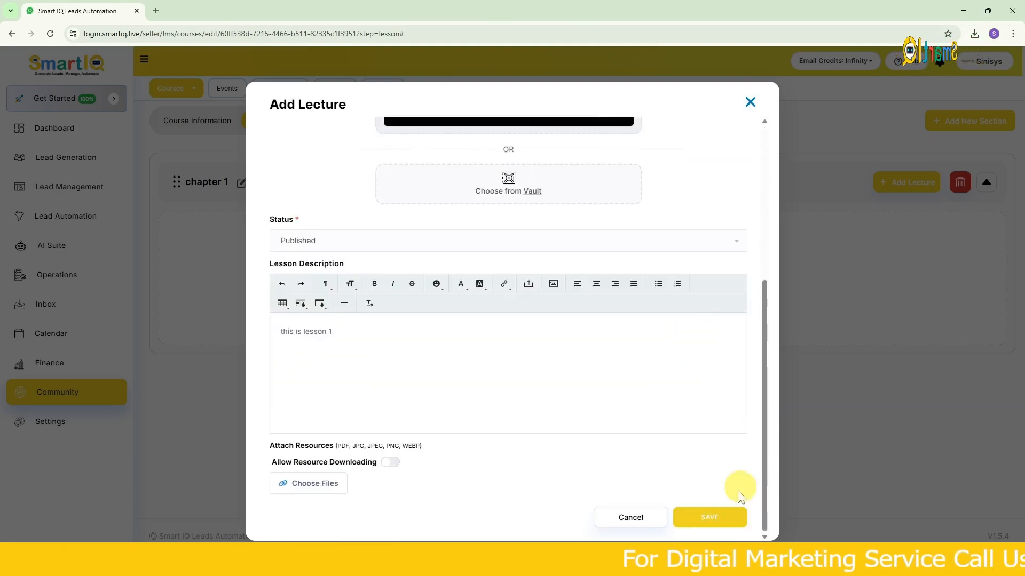
{"action": "left_click", "coordinate": [715, 516]}
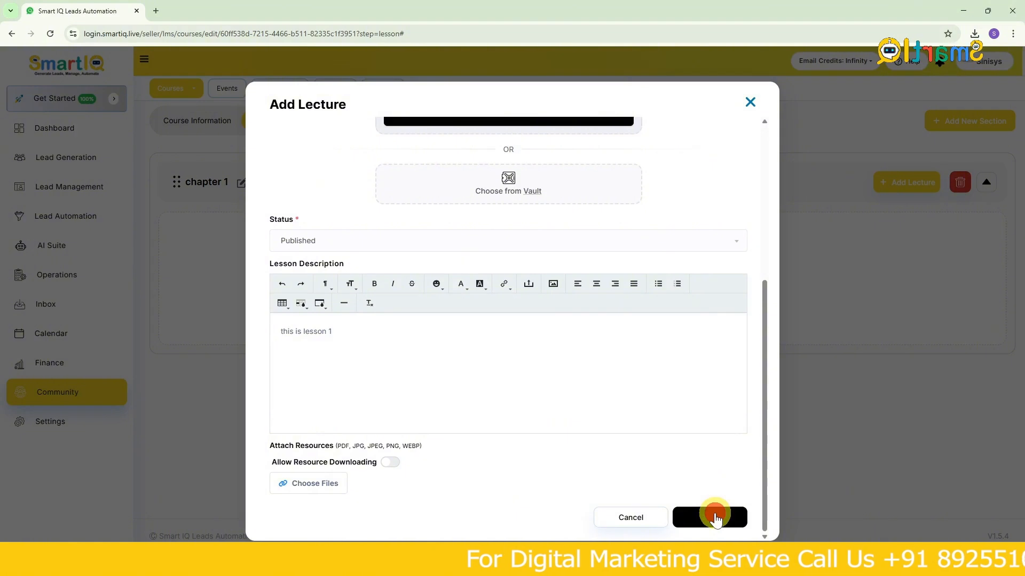
{"action": "left_click", "coordinate": [703, 522]}
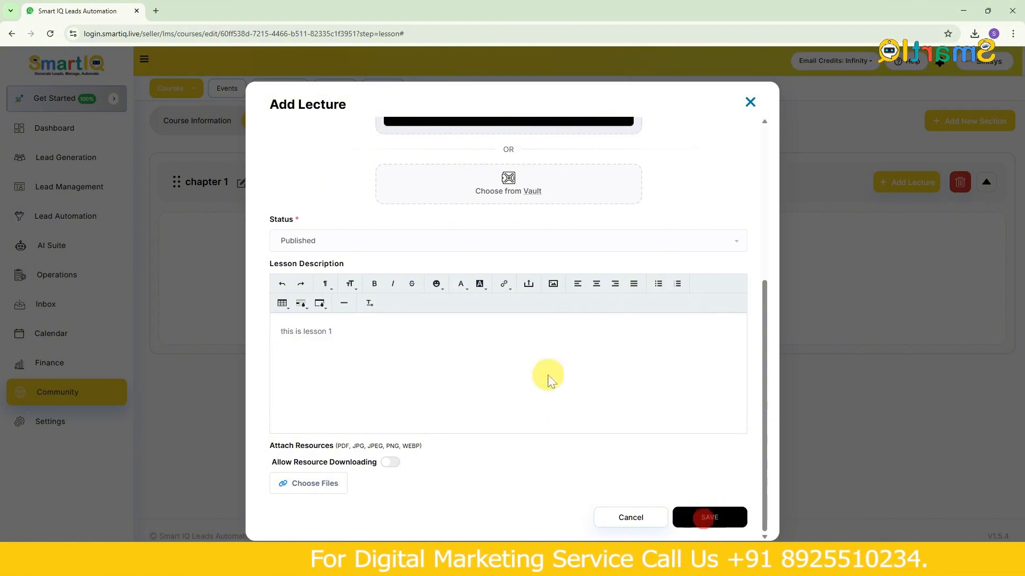
{"action": "scroll", "coordinate": [548, 377], "scroll_direction": "up", "scroll_amount": 5}
{"action": "scroll", "coordinate": [451, 456], "scroll_direction": "down", "scroll_amount": 5}
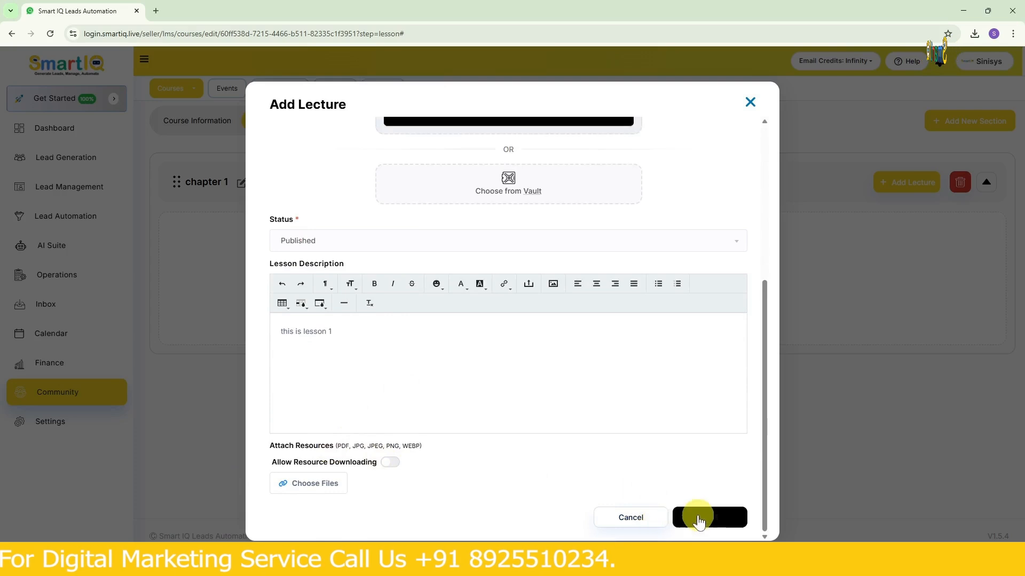
{"action": "left_click", "coordinate": [701, 525]}
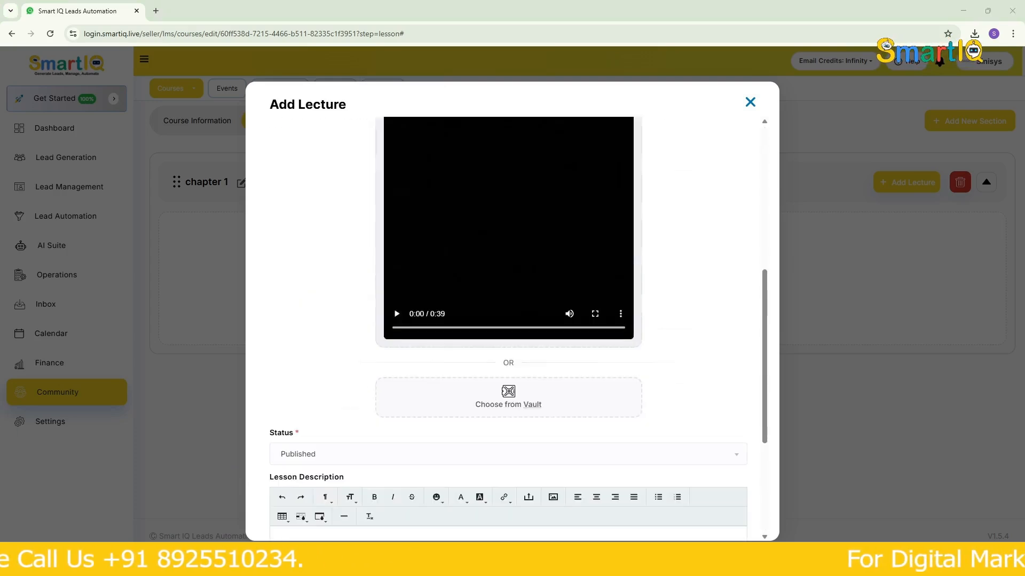
- Save the completed lesson 1 lecture to the chapter 1 section
{"action": "scroll", "coordinate": [572, 257], "scroll_direction": "down", "scroll_amount": 4}
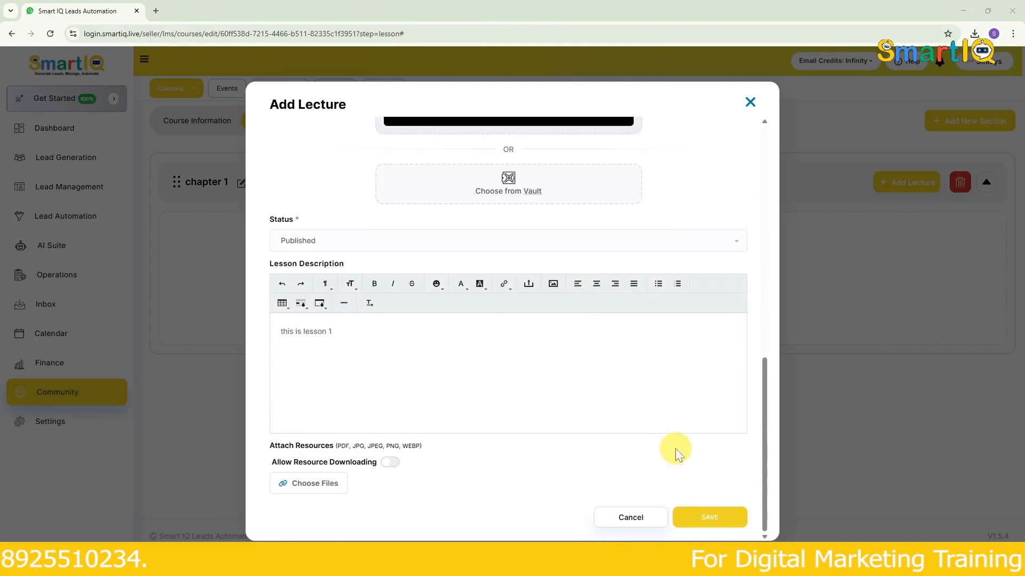
{"action": "left_click", "coordinate": [711, 521]}
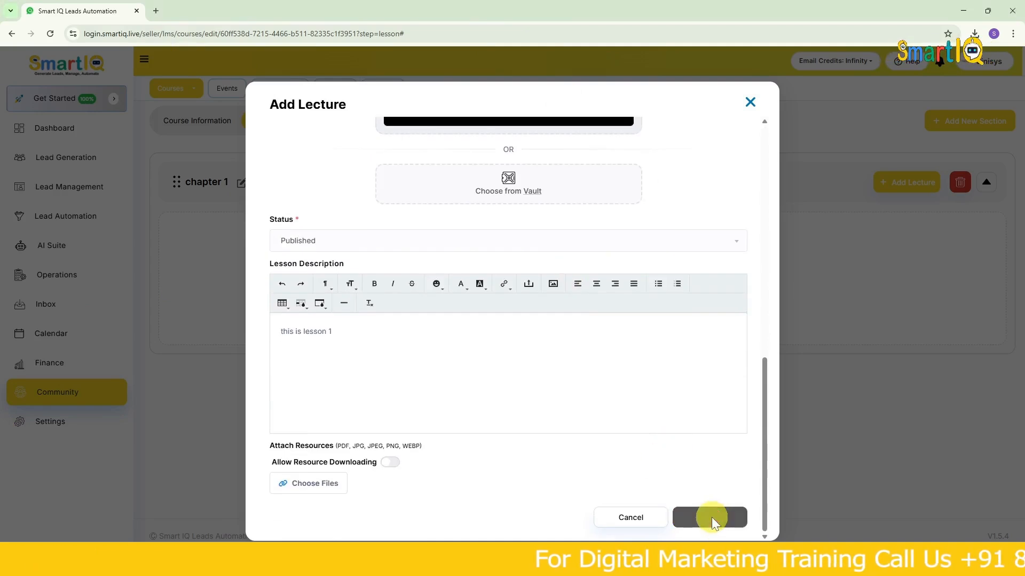
{"action": "left_click", "coordinate": [712, 517]}
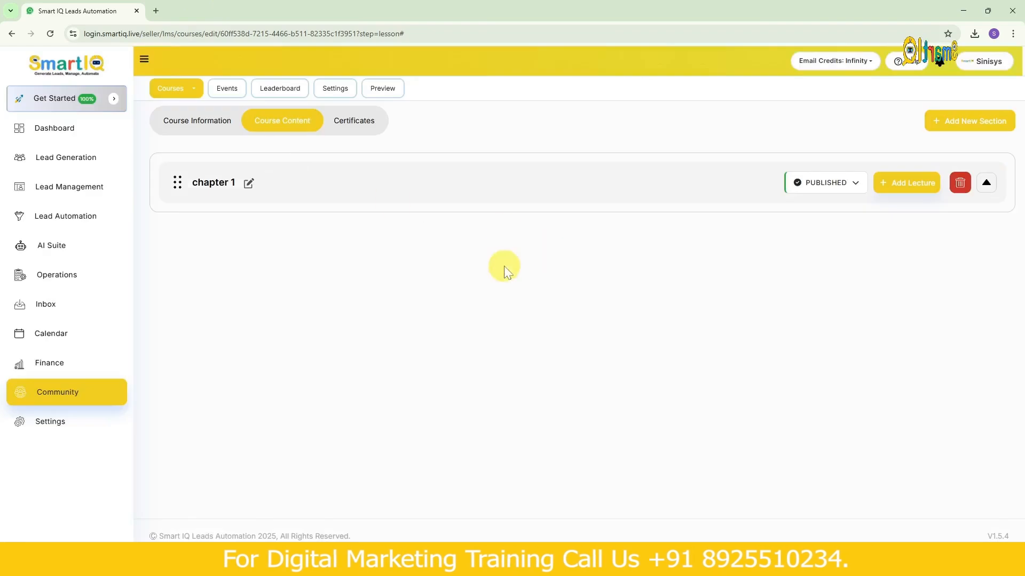
- Review the name editing form and the status options of the chapter 1 section without changing them
{"action": "left_click", "coordinate": [691, 186]}
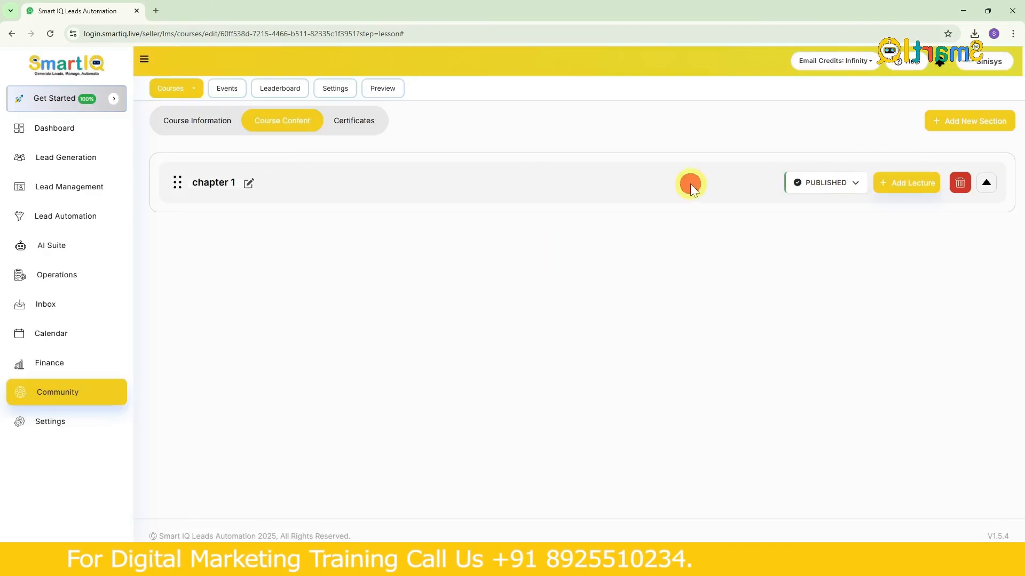
{"action": "left_click", "coordinate": [250, 183]}
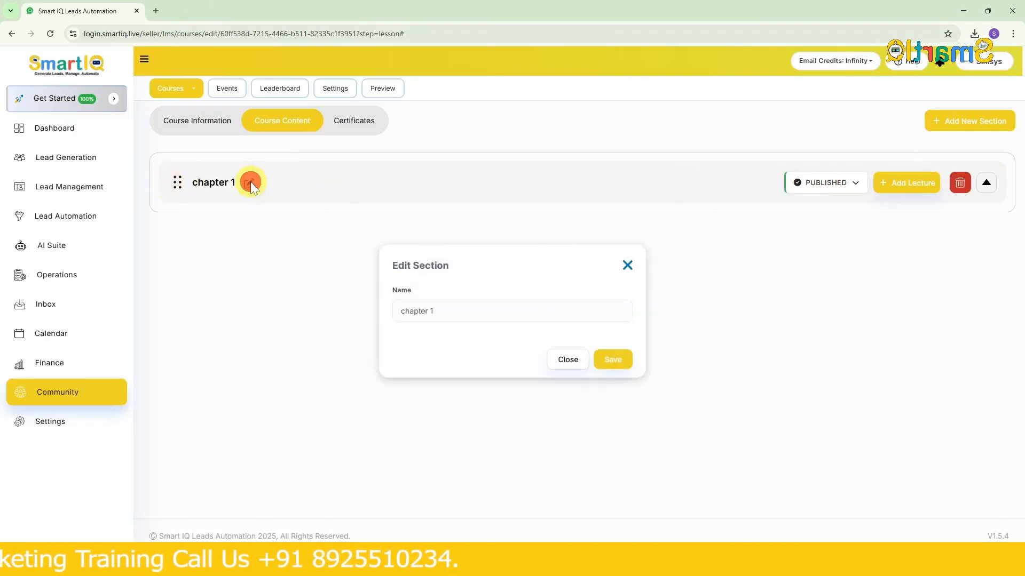
{"action": "left_click", "coordinate": [626, 266]}
{"action": "left_click", "coordinate": [828, 182]}
{"action": "left_click", "coordinate": [723, 288]}
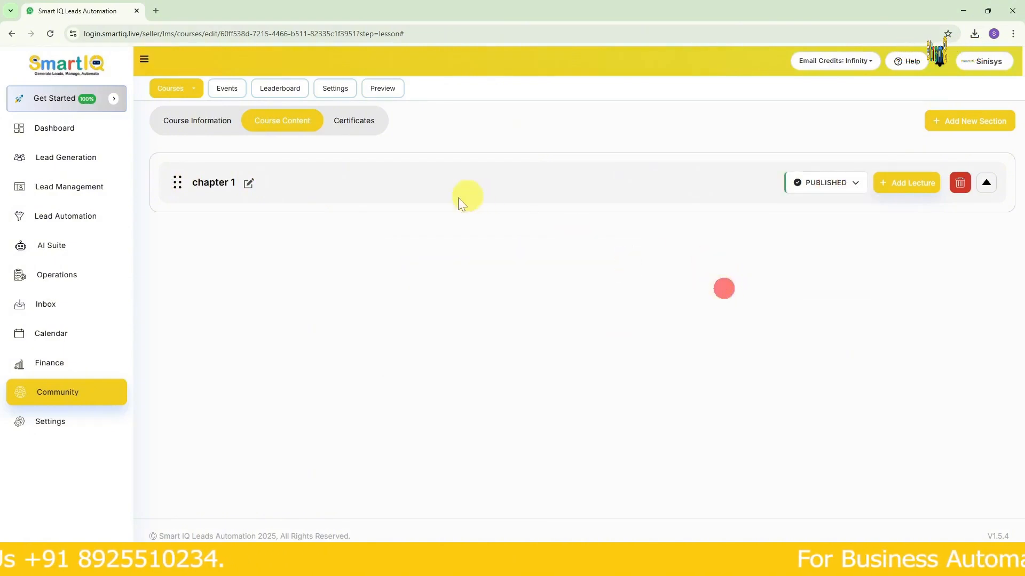
{"action": "left_click", "coordinate": [910, 183]}
{"action": "left_click", "coordinate": [388, 189]}
{"action": "left_click", "coordinate": [750, 102]}
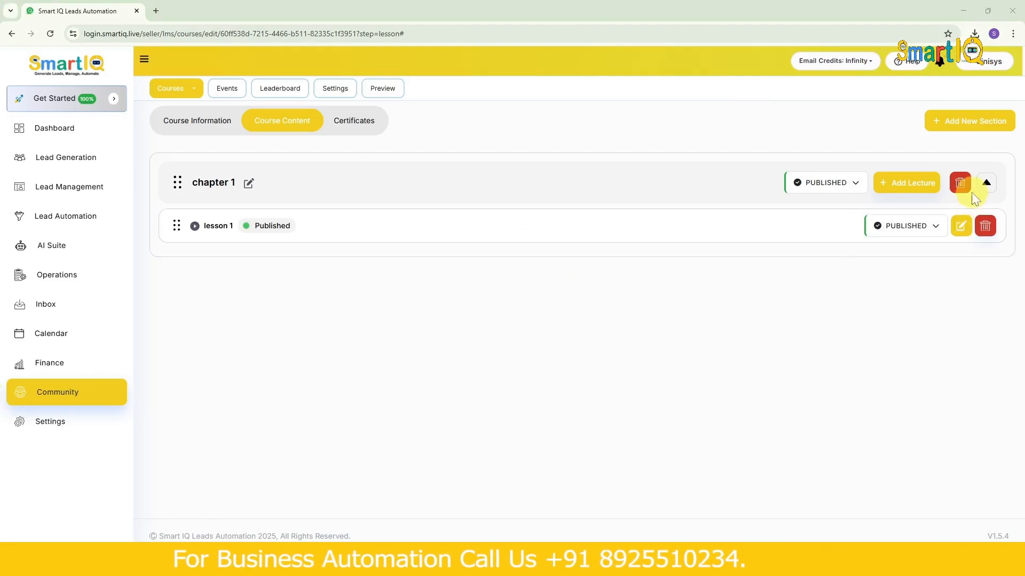
- Add a second Upload Video lecture to chapter 1 titled "lesson 2" and upload the "scene 4" video
{"action": "left_click", "coordinate": [984, 185]}
{"action": "left_click", "coordinate": [984, 184]}
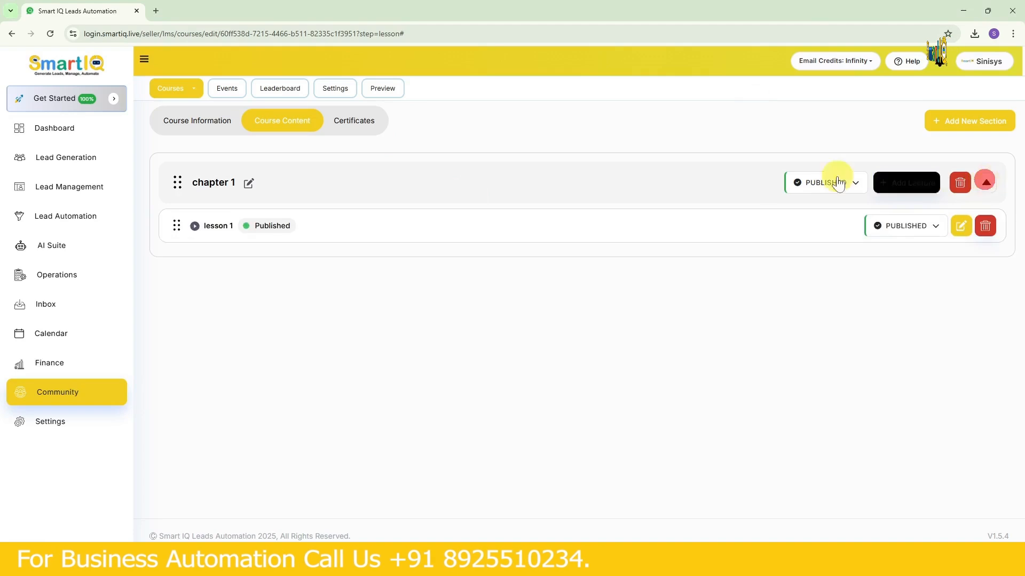
{"action": "left_click", "coordinate": [910, 183]}
{"action": "left_click", "coordinate": [334, 199]}
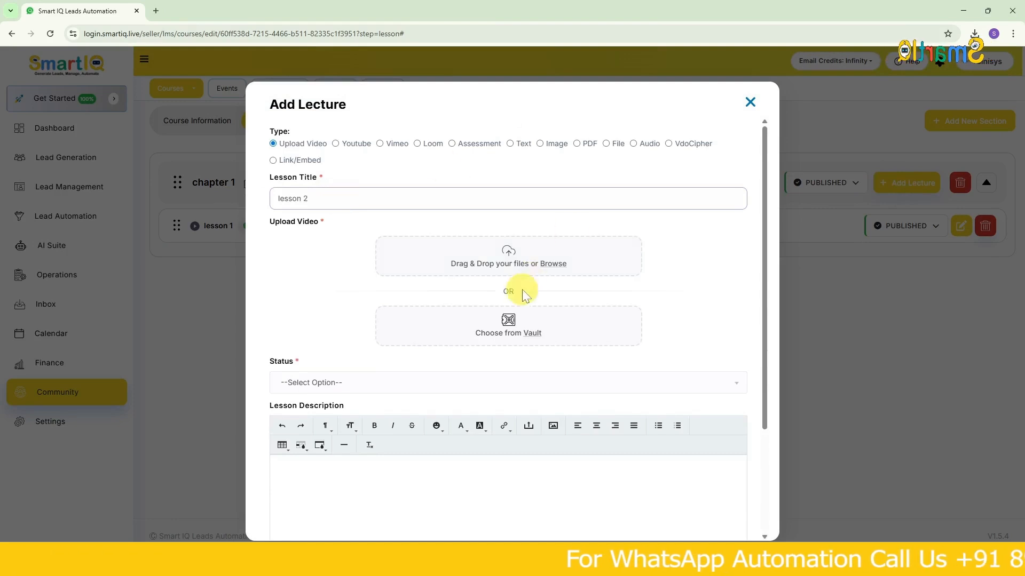
{"action": "left_click", "coordinate": [541, 264]}
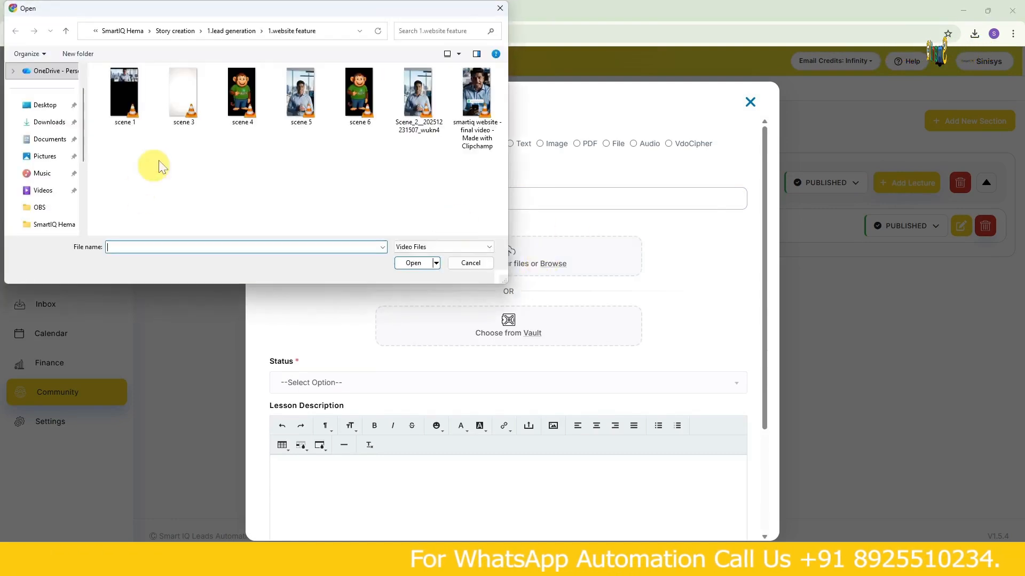
{"action": "left_click", "coordinate": [242, 93]}
{"action": "left_click", "coordinate": [424, 262]}
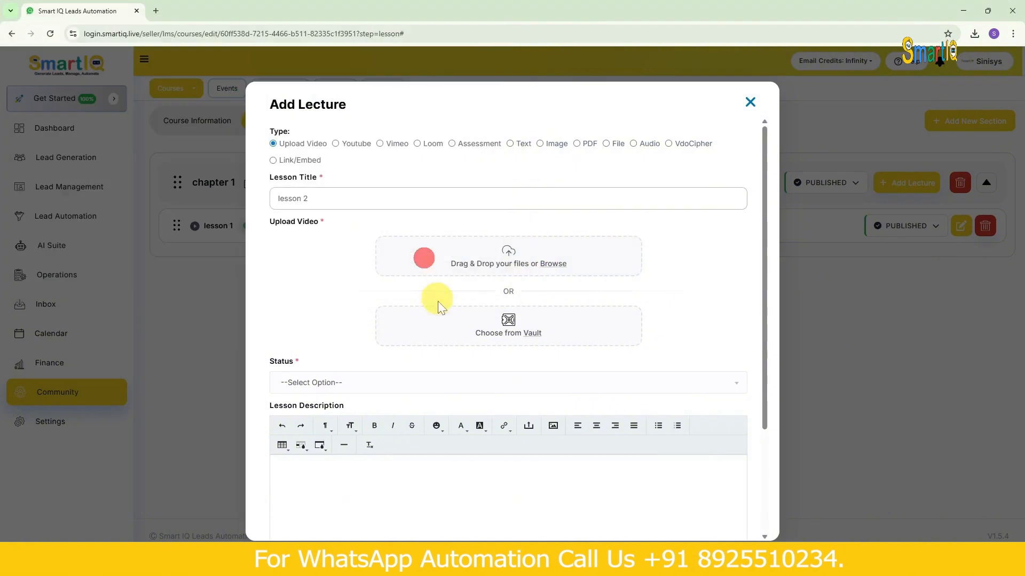
- Set the lesson 2 status to Published, enter the description "this is lesson 2", save the lecture and expand chapter 1
{"action": "scroll", "coordinate": [382, 361], "scroll_direction": "down", "scroll_amount": 6}
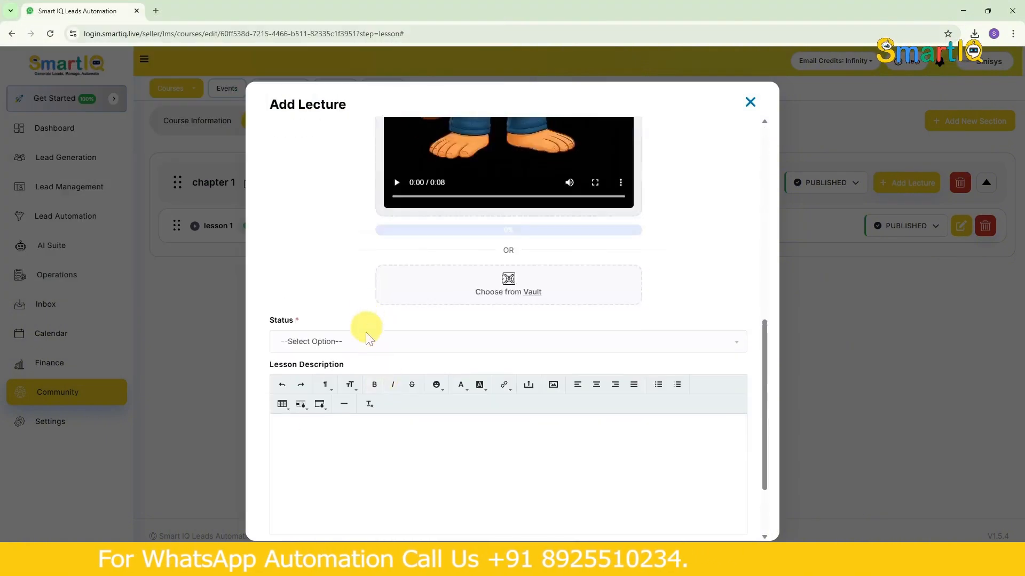
{"action": "left_click", "coordinate": [366, 339]}
{"action": "left_click", "coordinate": [344, 406]}
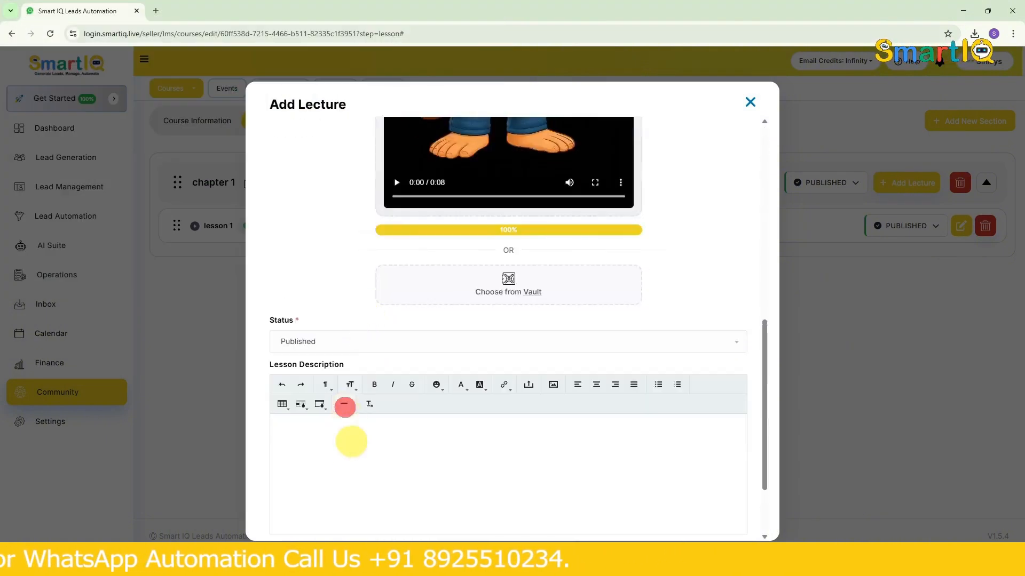
{"action": "left_click", "coordinate": [336, 446]}
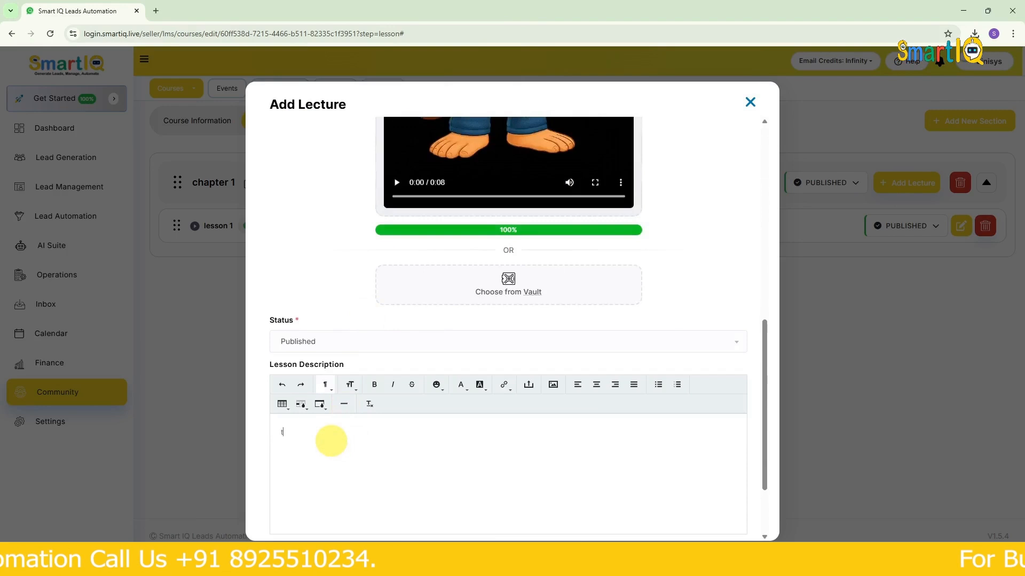
{"action": "type", "text": "this is lesson 2"}
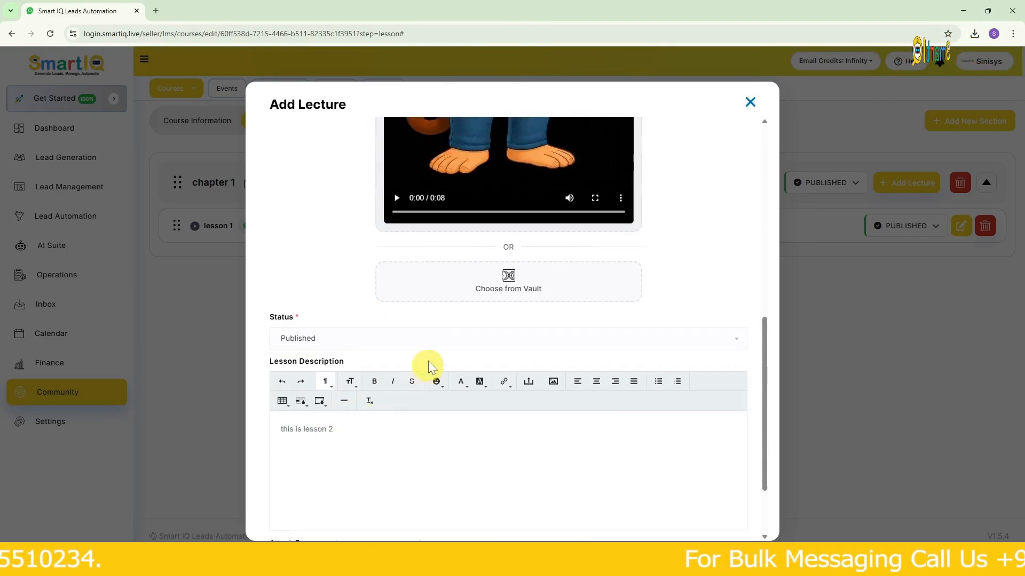
{"action": "scroll", "coordinate": [426, 364], "scroll_direction": "down", "scroll_amount": 2}
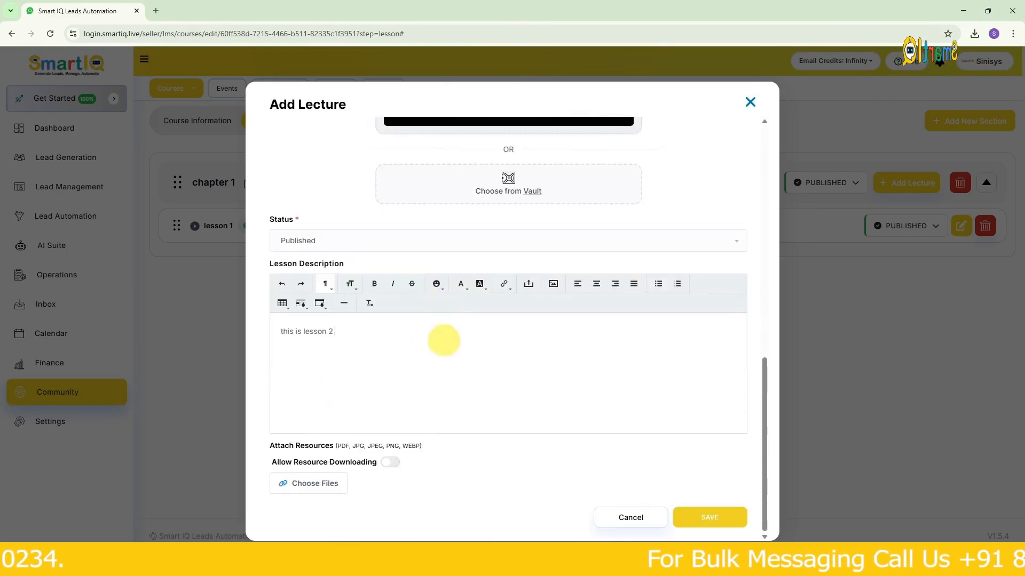
{"action": "left_click", "coordinate": [698, 517]}
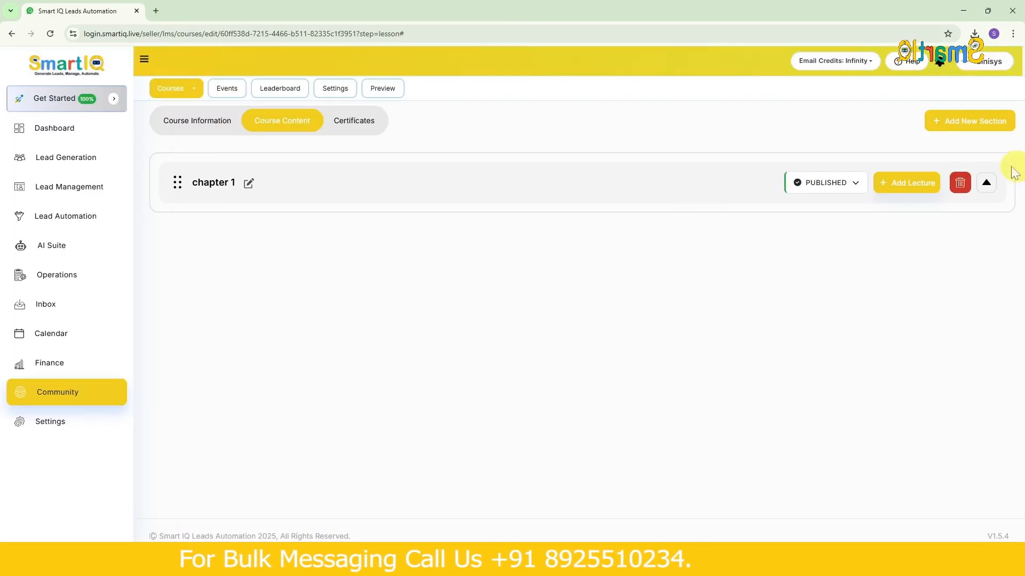
{"action": "left_click", "coordinate": [986, 183]}
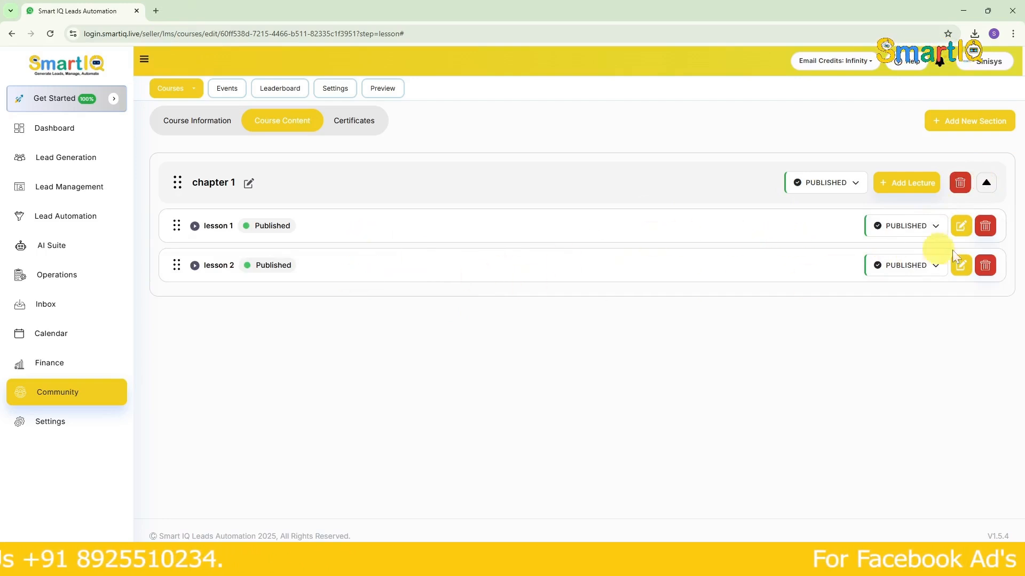
{"action": "left_click", "coordinate": [936, 229]}
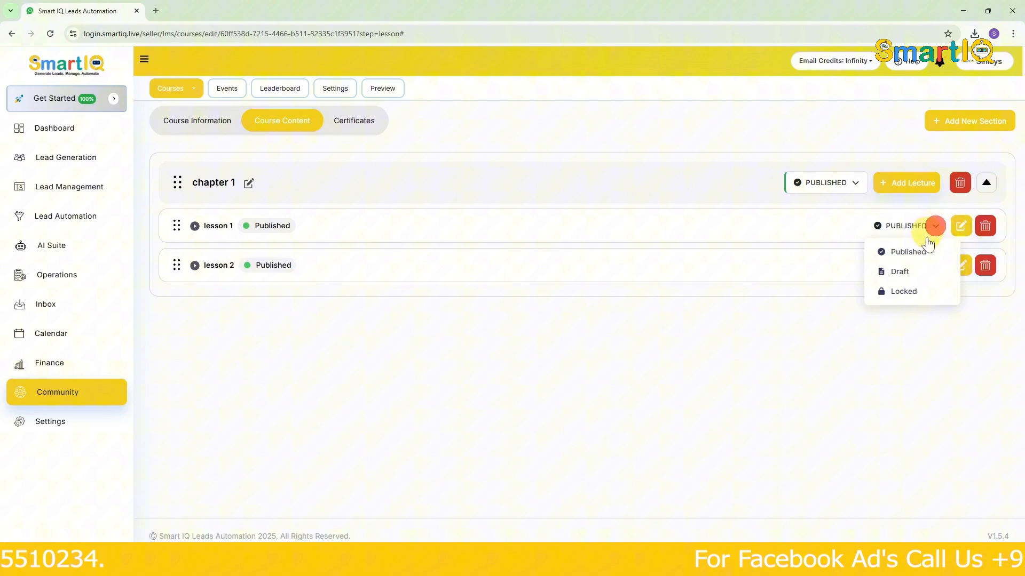
{"action": "left_click", "coordinate": [910, 289]}
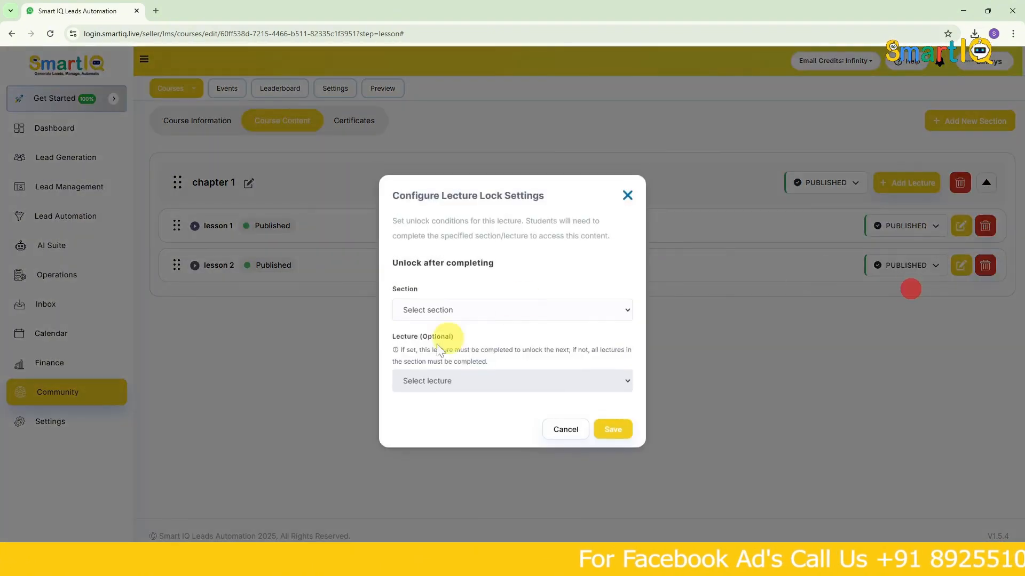
{"action": "left_click", "coordinate": [425, 312]}
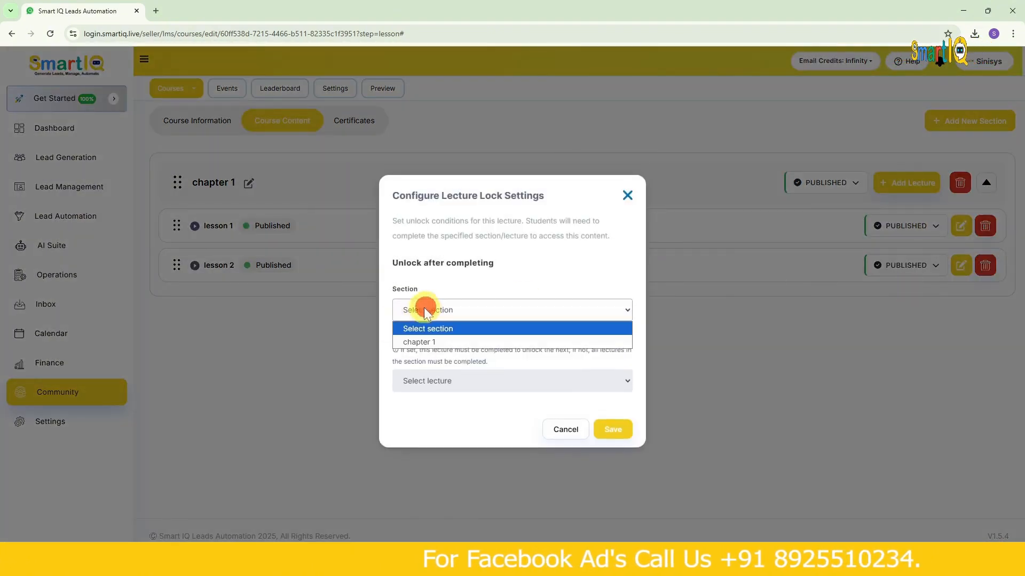
{"action": "left_click", "coordinate": [428, 342]}
{"action": "left_click", "coordinate": [477, 386]}
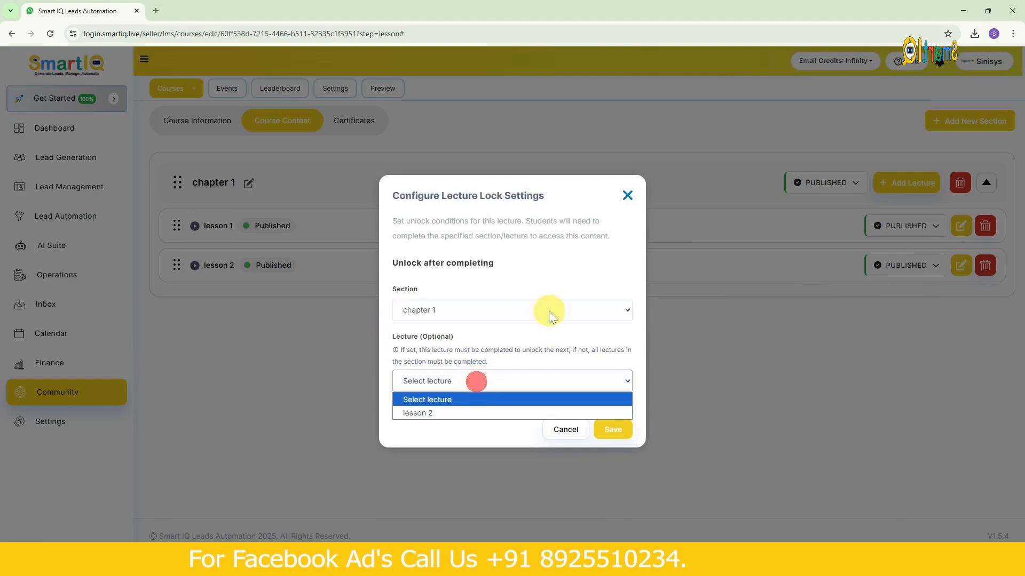
{"action": "left_click", "coordinate": [615, 195]}
{"action": "left_click", "coordinate": [624, 196]}
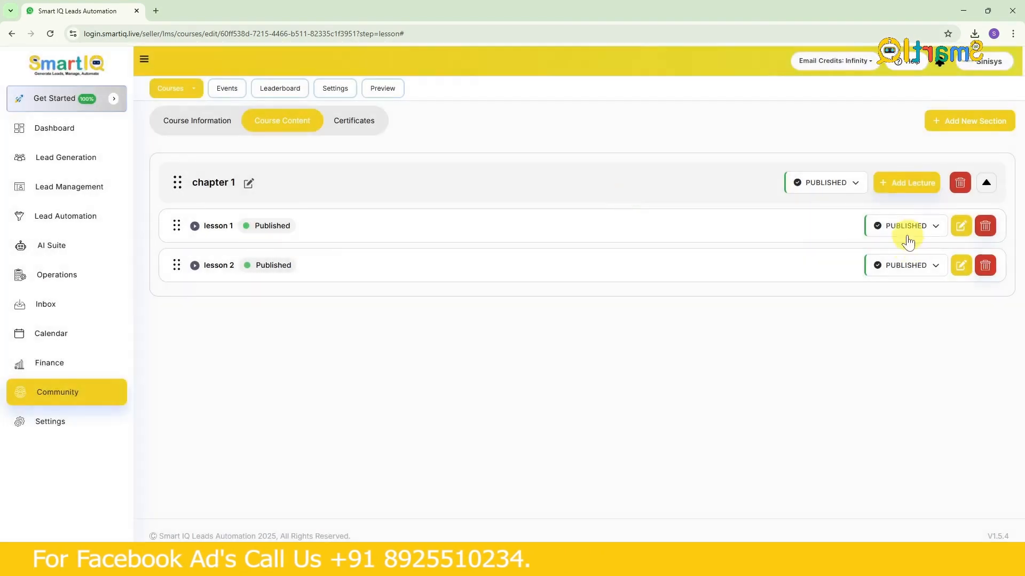
- Set lesson 2 to Locked, unlocking after lesson 1 of chapter 1 is completed, and save the lock settings
{"action": "left_click", "coordinate": [921, 269]}
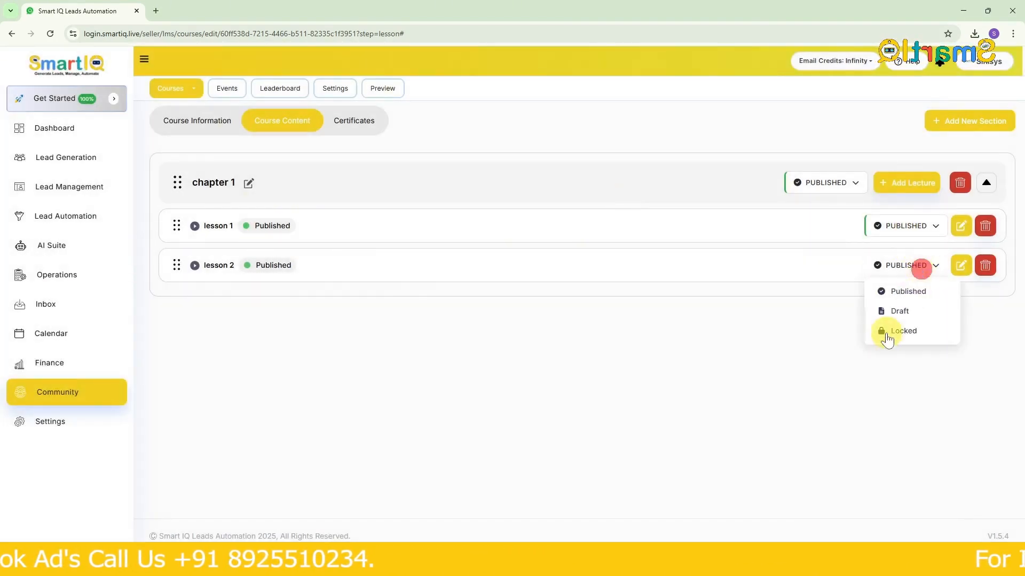
{"action": "left_click", "coordinate": [886, 336]}
{"action": "left_click", "coordinate": [484, 311]}
{"action": "left_click", "coordinate": [471, 336]}
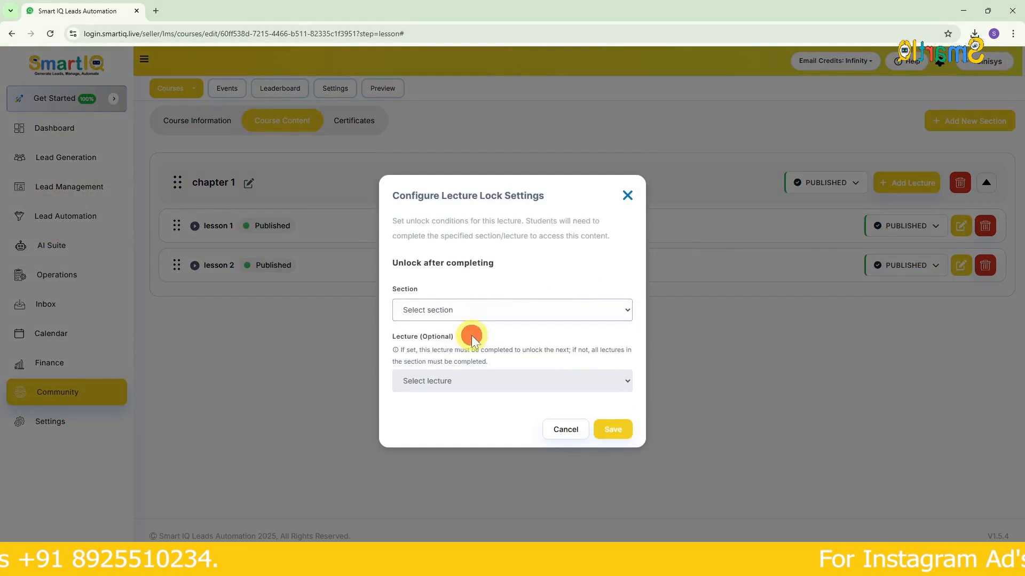
{"action": "left_click", "coordinate": [450, 385]}
{"action": "left_click", "coordinate": [443, 412]}
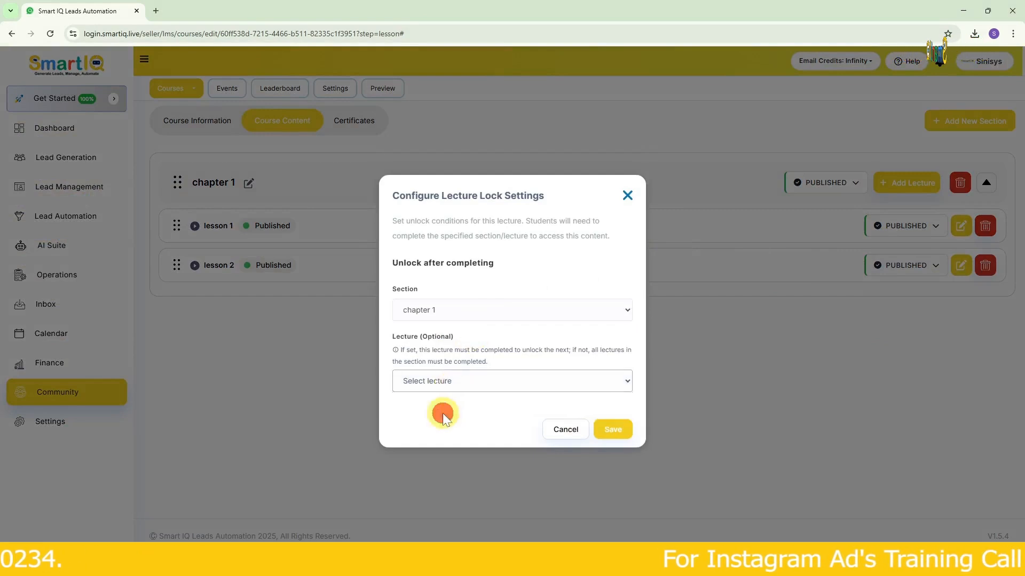
{"action": "left_click", "coordinate": [608, 430]}
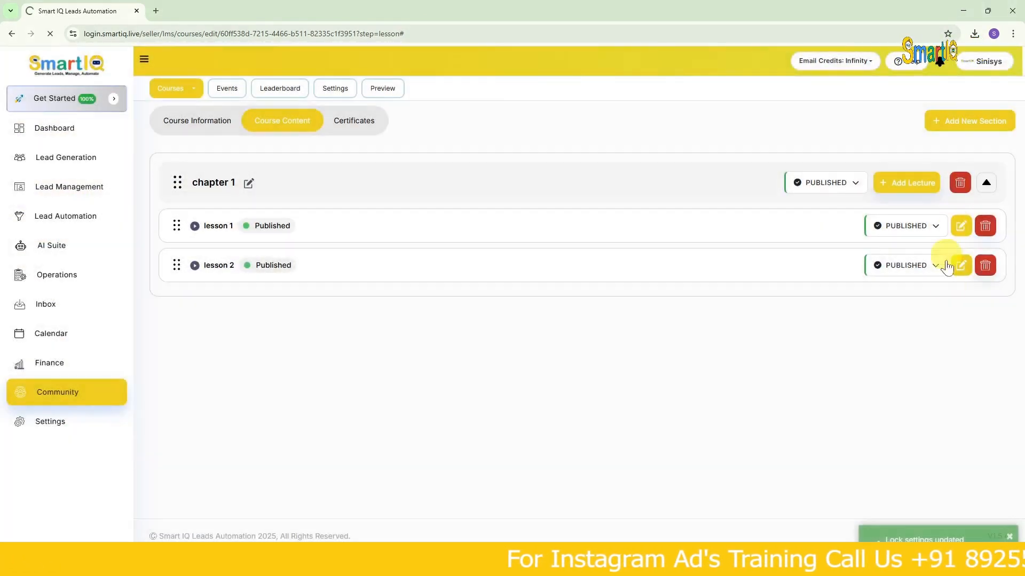
- Expand chapter 1 and review the status options of both lessons and the edit form of lesson 1 without changing them
{"action": "left_click", "coordinate": [845, 183]}
{"action": "left_click", "coordinate": [992, 188]}
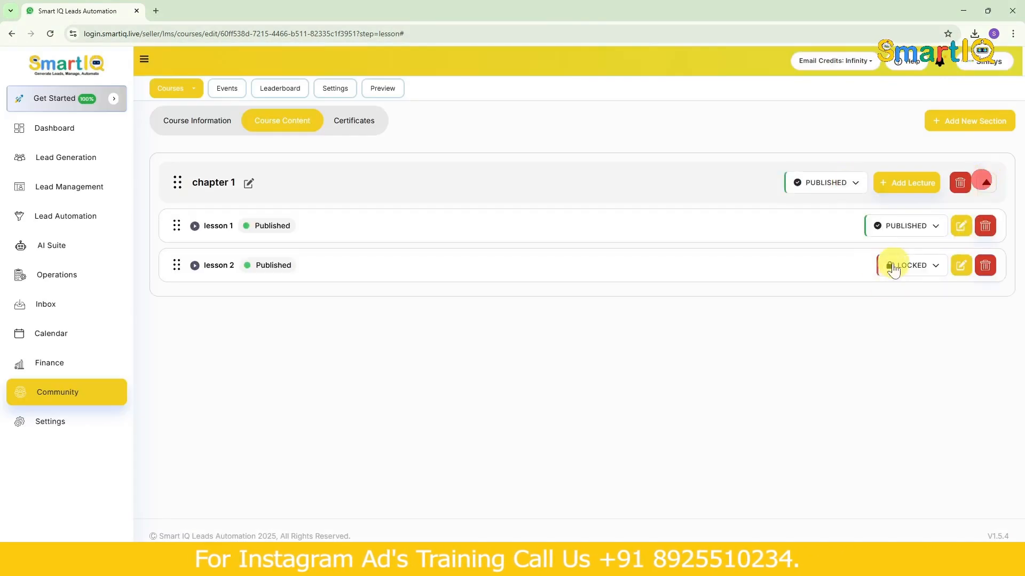
{"action": "left_click", "coordinate": [932, 267]}
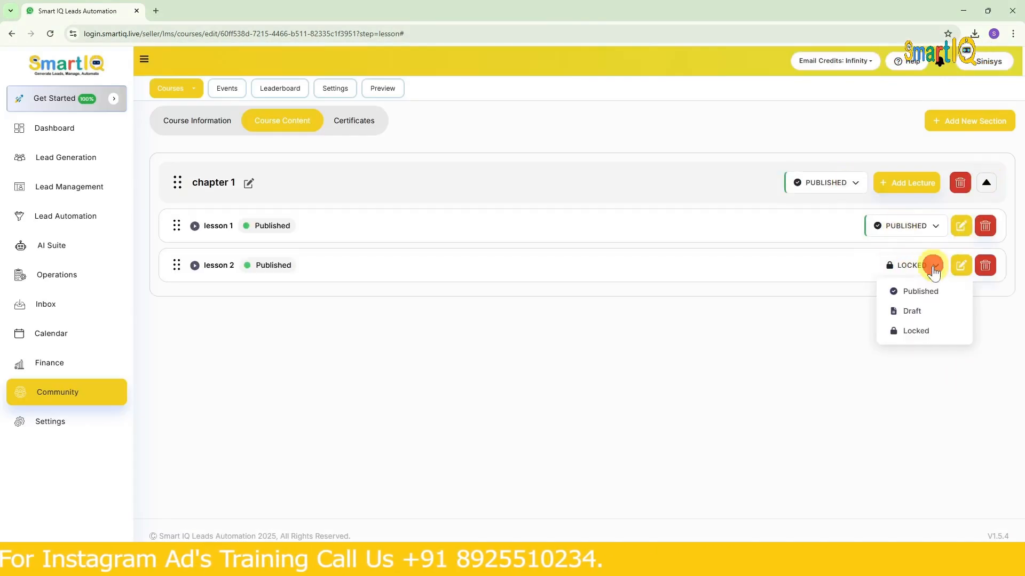
{"action": "left_click", "coordinate": [903, 228]}
{"action": "left_click", "coordinate": [760, 337]}
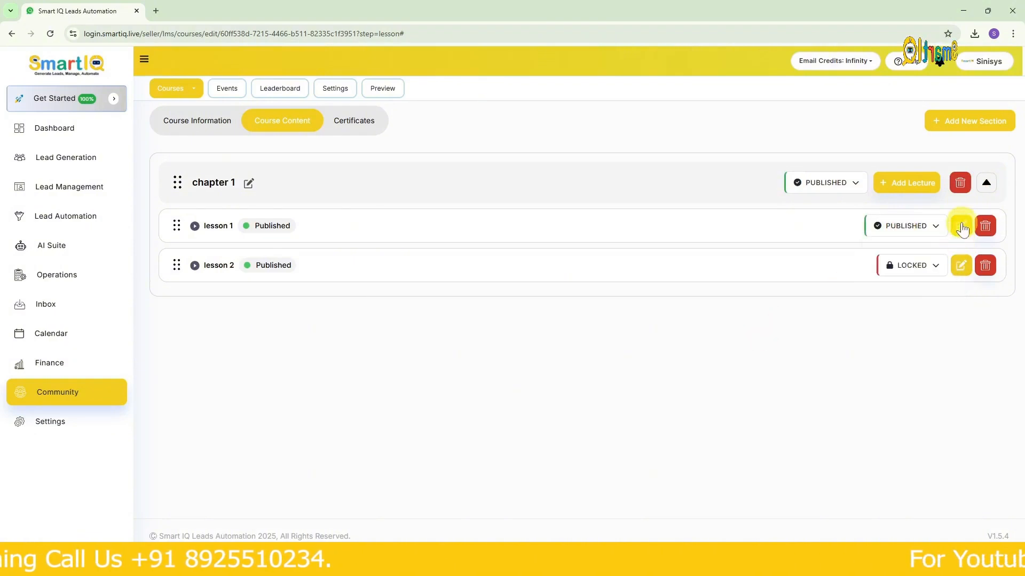
{"action": "left_click", "coordinate": [961, 227]}
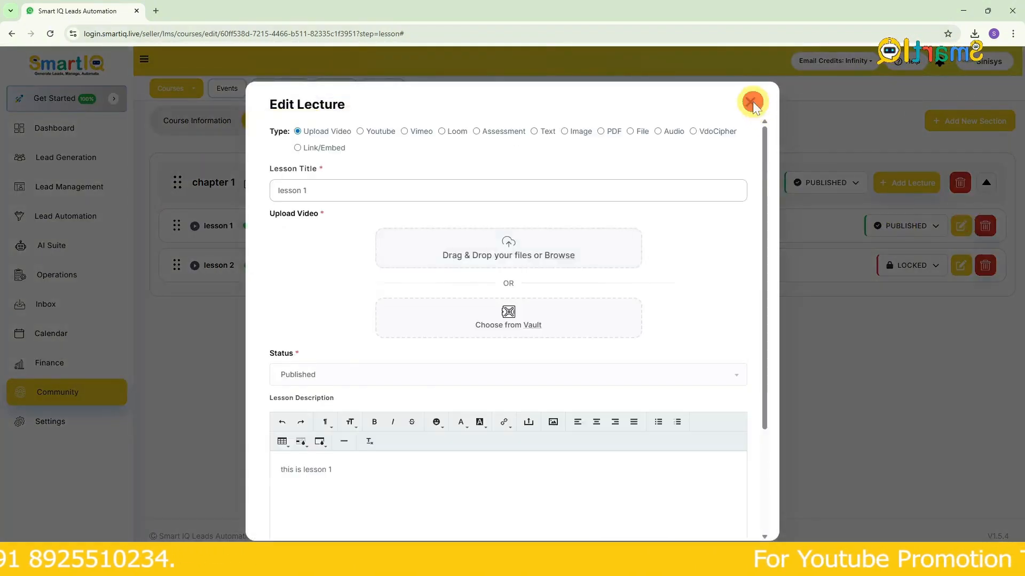
{"action": "left_click", "coordinate": [753, 102]}
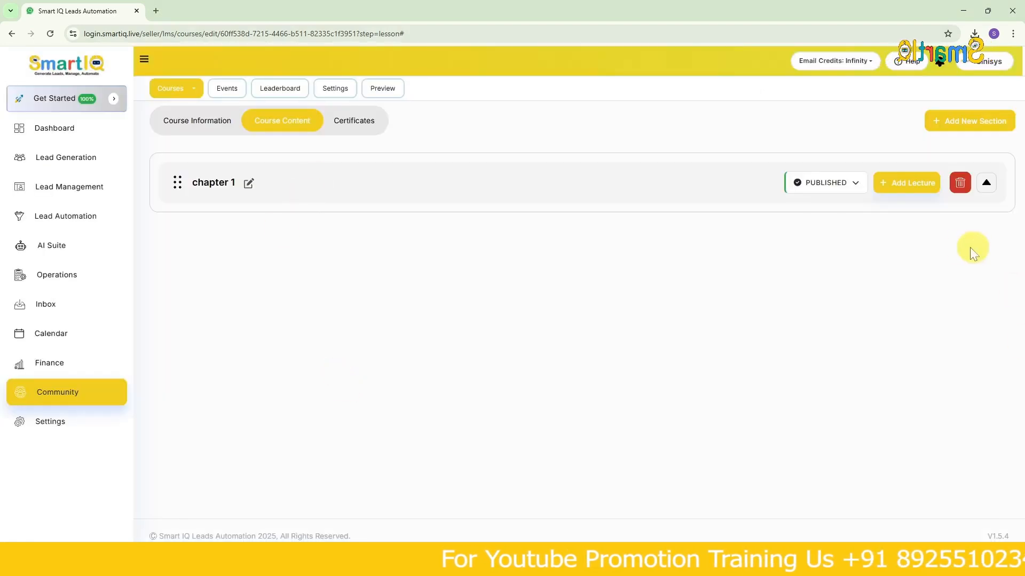
- Open the certificates of Course 1, check which certificates can be attached, and go to the certificate creation area
{"action": "left_click", "coordinate": [352, 122]}
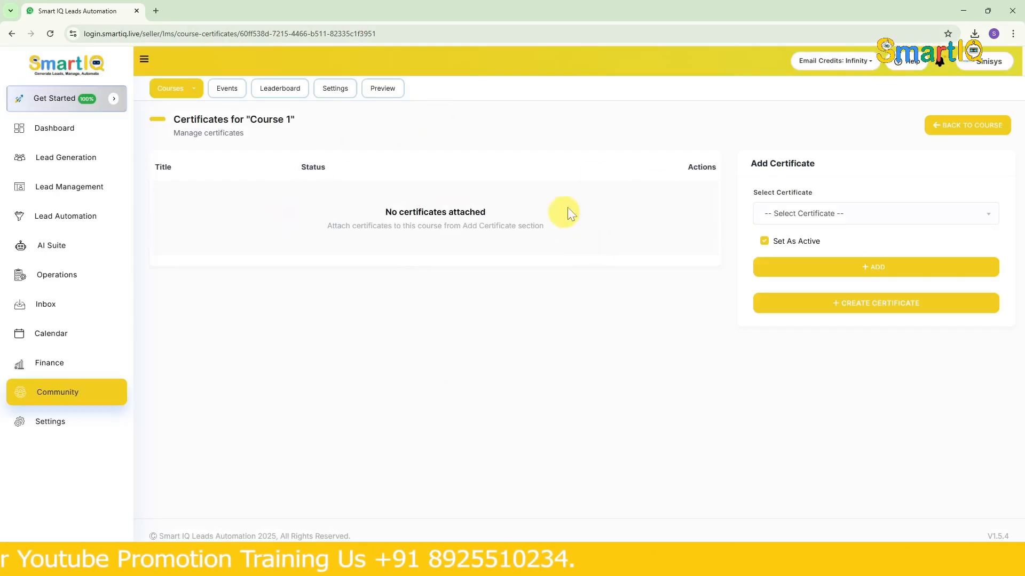
{"action": "left_click", "coordinate": [808, 214]}
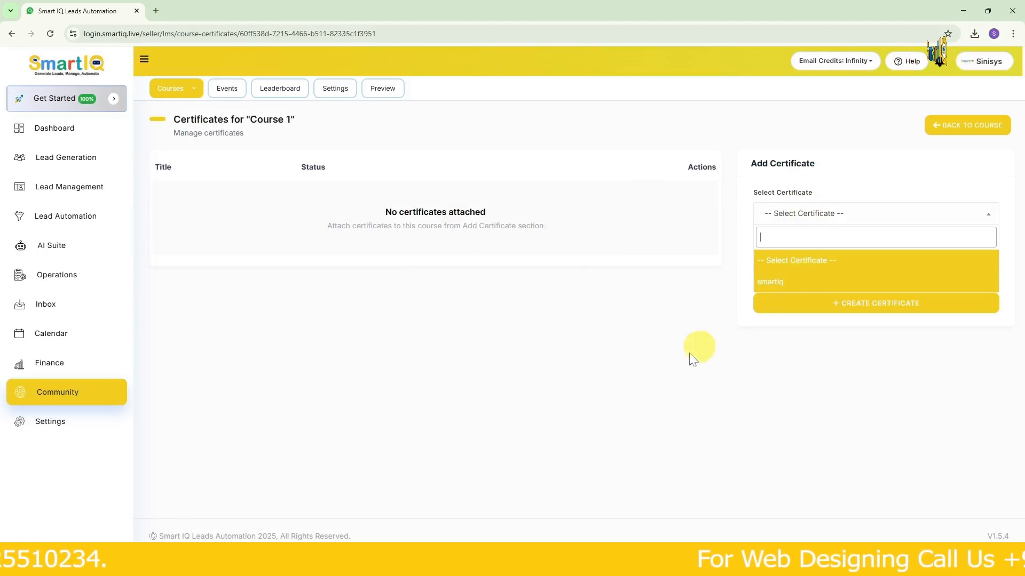
{"action": "left_click", "coordinate": [673, 361]}
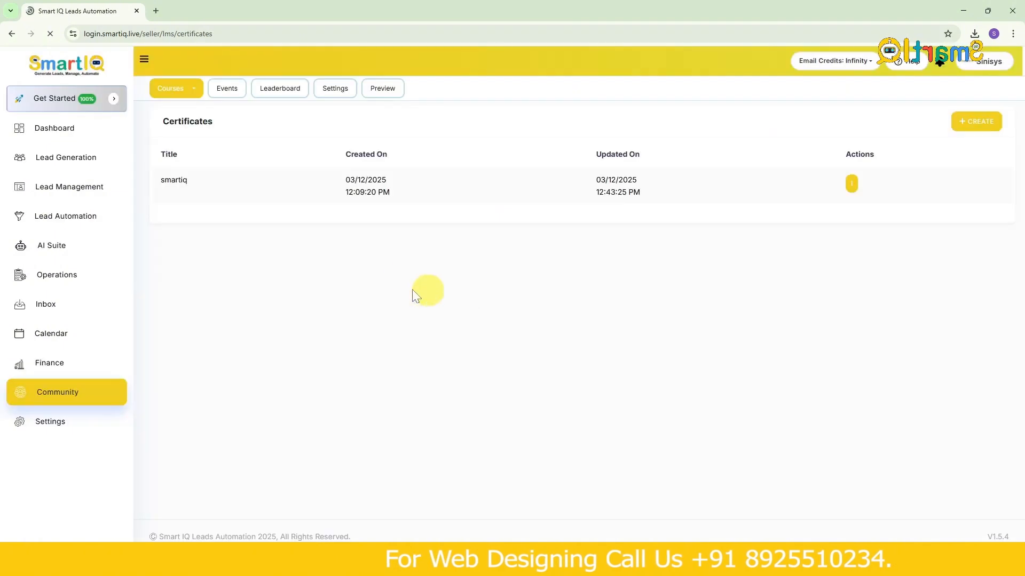
- Look at the certificate templates, then create a new certificate from scratch named "certificate 1"
{"action": "left_click", "coordinate": [977, 120]}
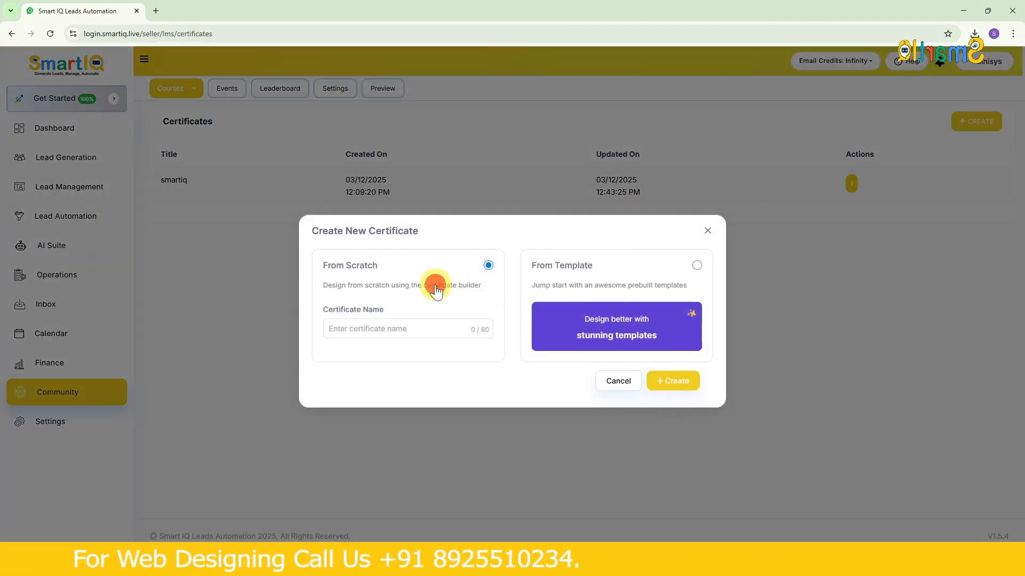
{"action": "left_click", "coordinate": [576, 289]}
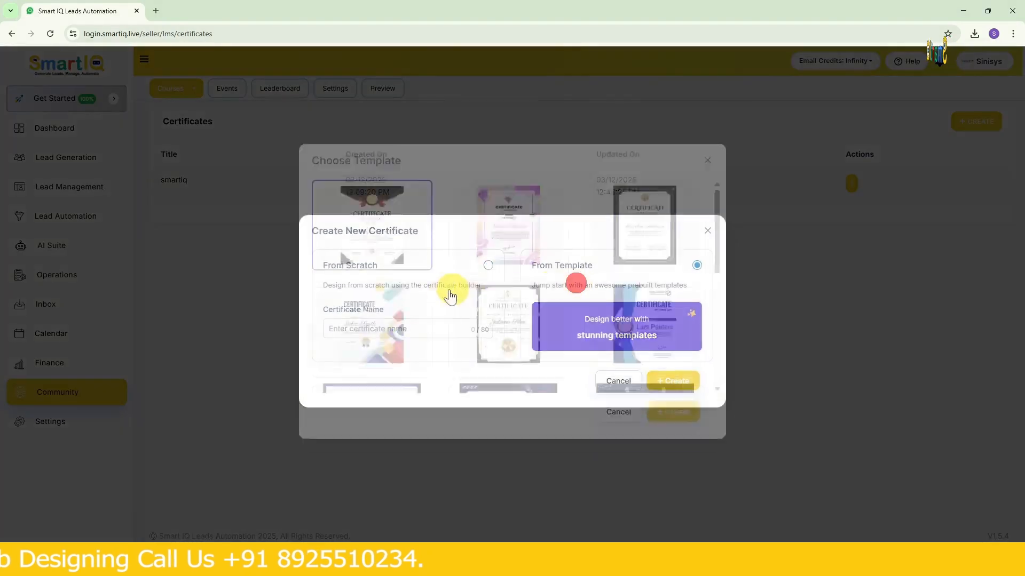
{"action": "left_click", "coordinate": [616, 433]}
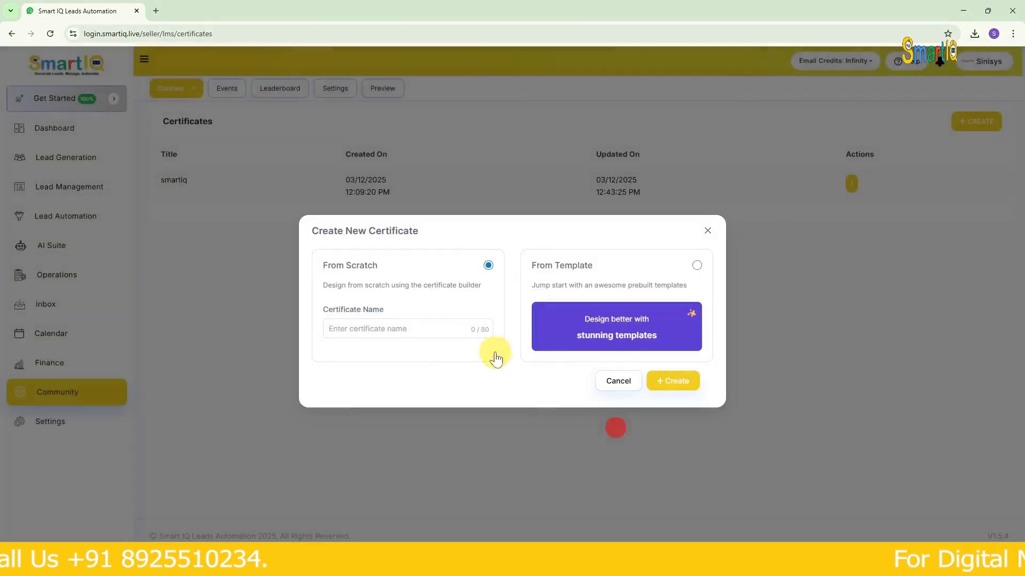
{"action": "left_click", "coordinate": [412, 330]}
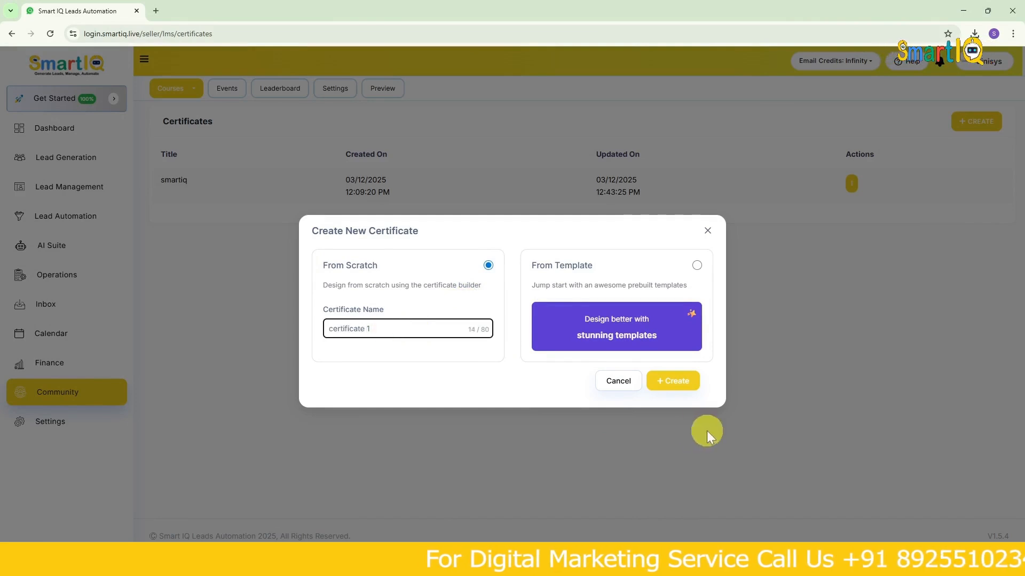
{"action": "left_click", "coordinate": [677, 382]}
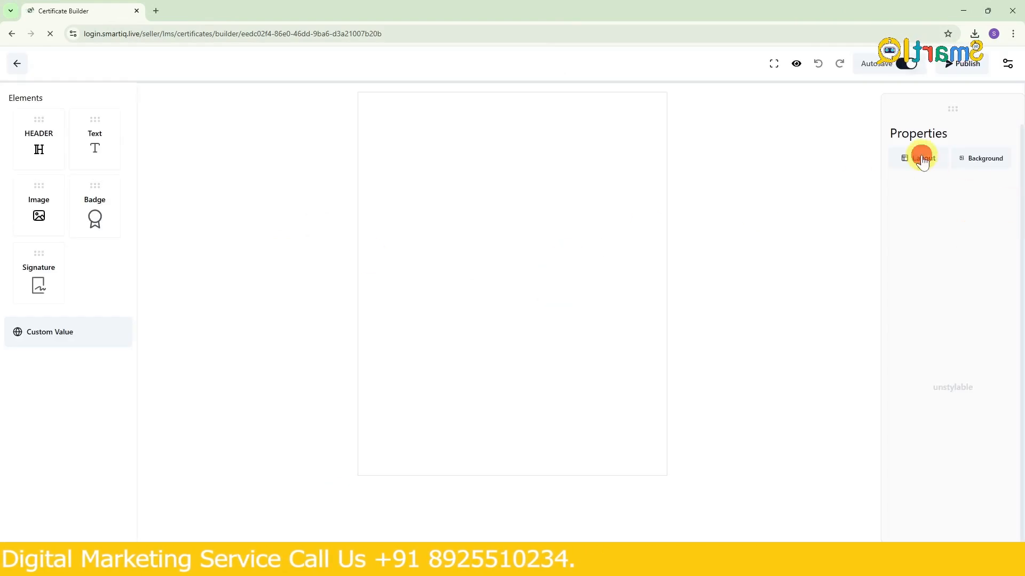
- Open the certificate's layout properties and apply the navy ornamental frame
{"action": "left_click", "coordinate": [922, 160]}
{"action": "left_click", "coordinate": [930, 287]}
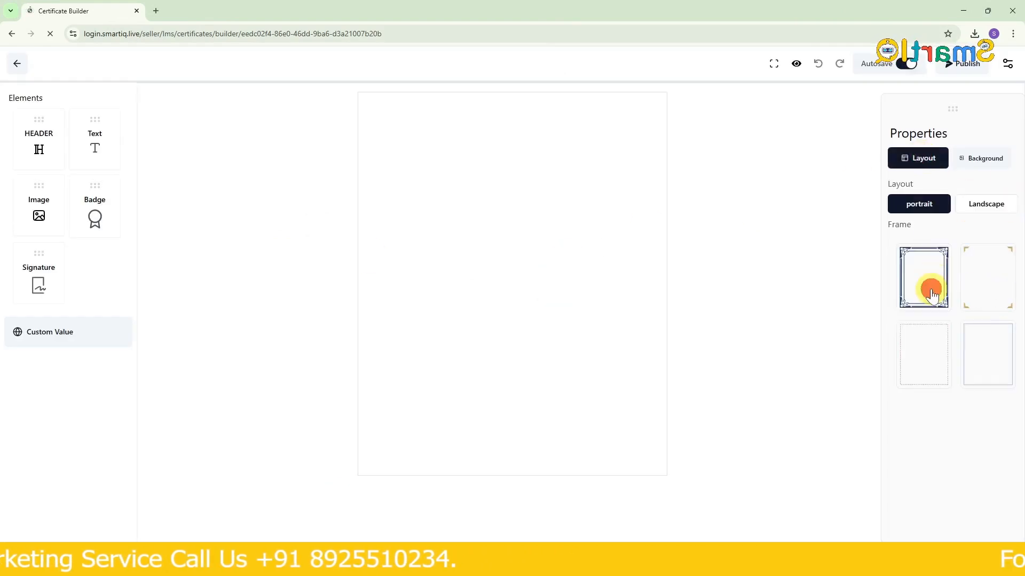
- View the background patterns and try the Landscape layout with the gold corner frame
{"action": "left_click", "coordinate": [980, 205]}
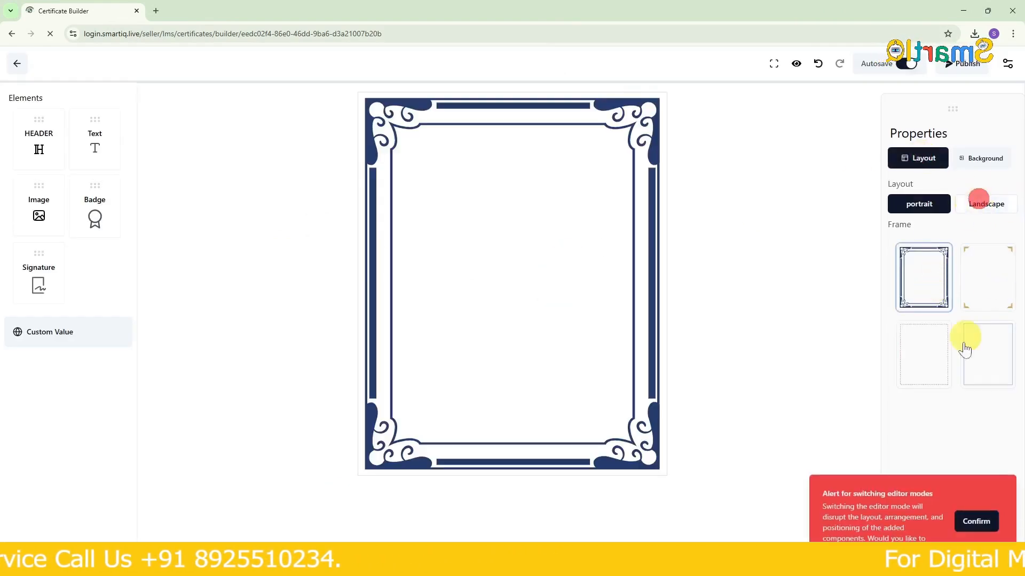
{"action": "left_click", "coordinate": [975, 160]}
{"action": "left_click", "coordinate": [984, 258]}
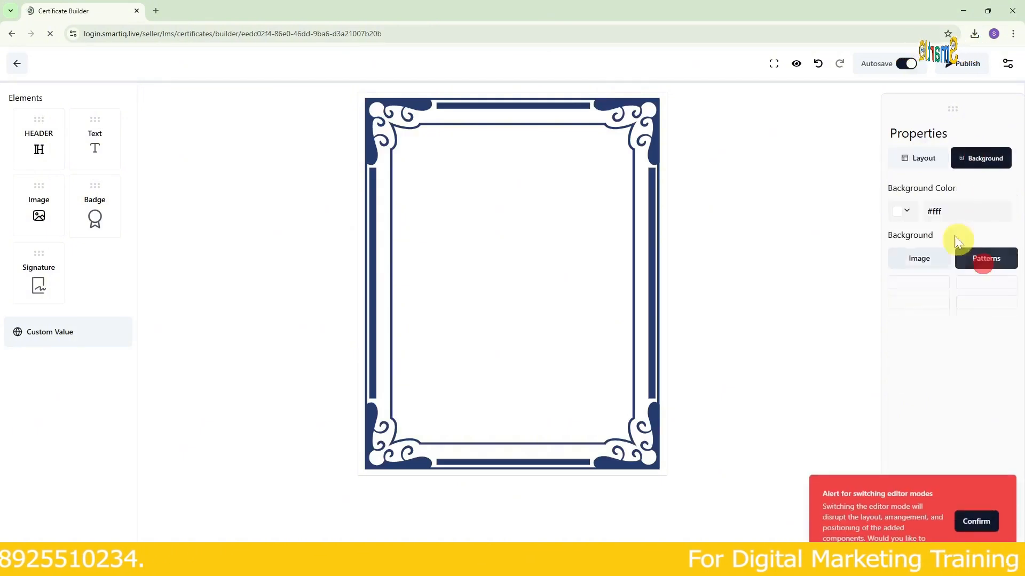
{"action": "left_click", "coordinate": [918, 160]}
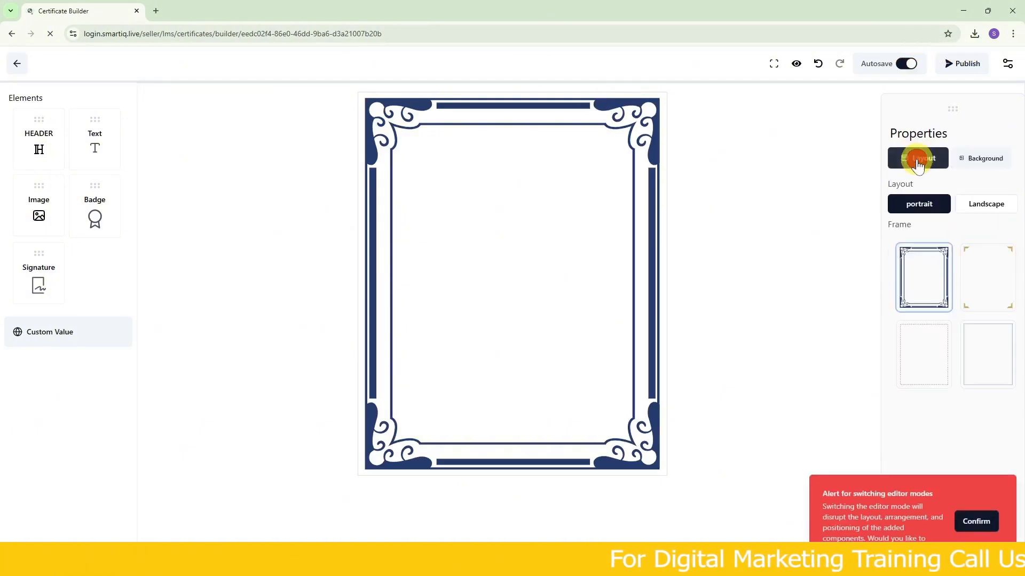
{"action": "left_click", "coordinate": [986, 526]}
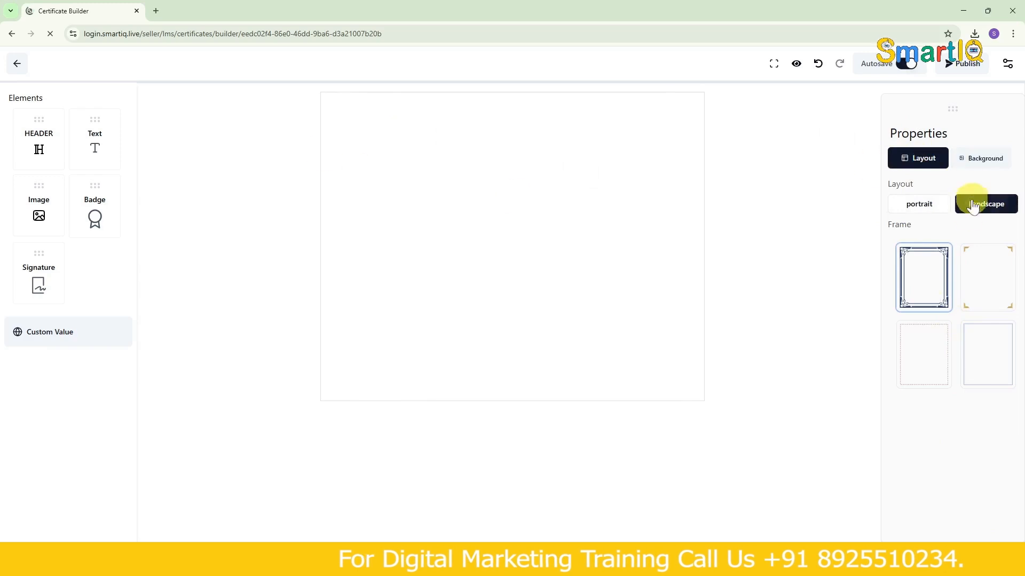
{"action": "left_click", "coordinate": [985, 283]}
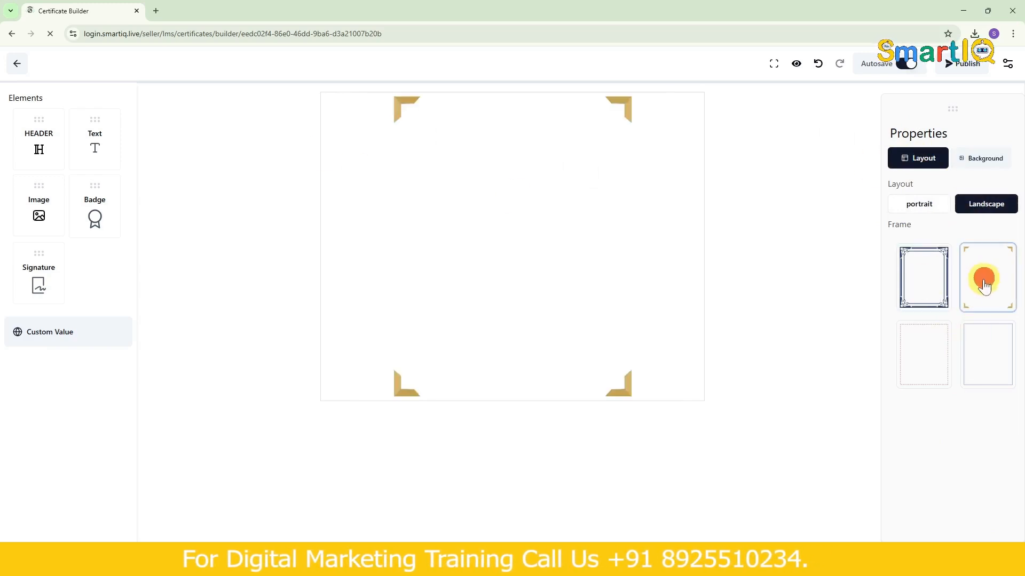
- Switch the certificate layout back to portrait and reapply the navy ornamental frame
{"action": "left_click", "coordinate": [919, 205]}
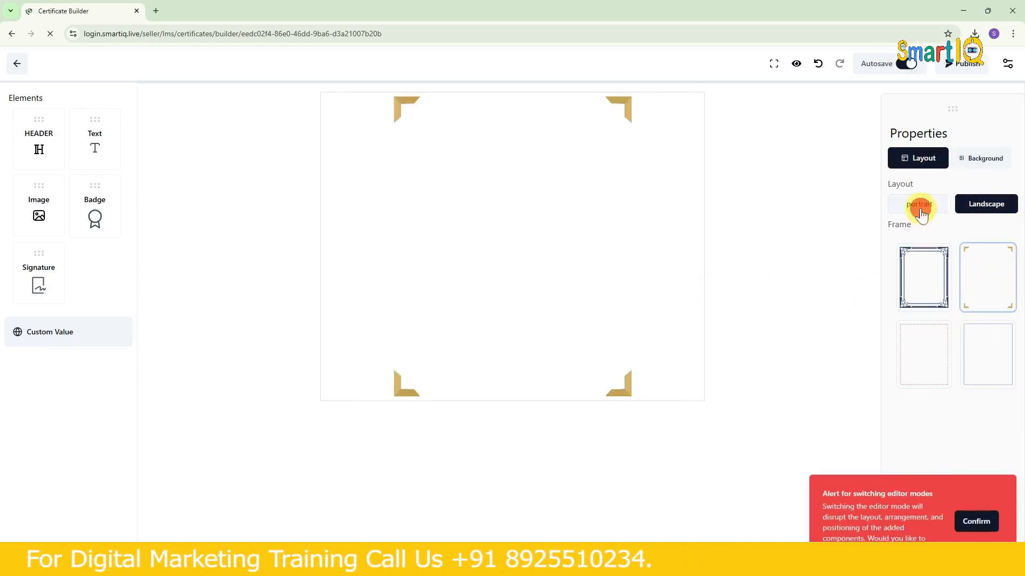
{"action": "left_click", "coordinate": [959, 530]}
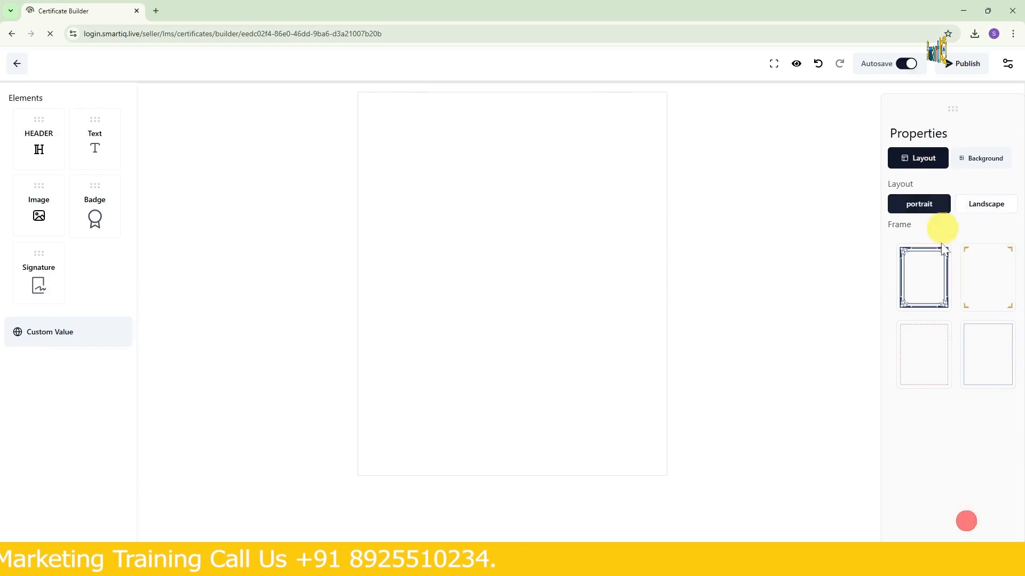
{"action": "left_click", "coordinate": [934, 277]}
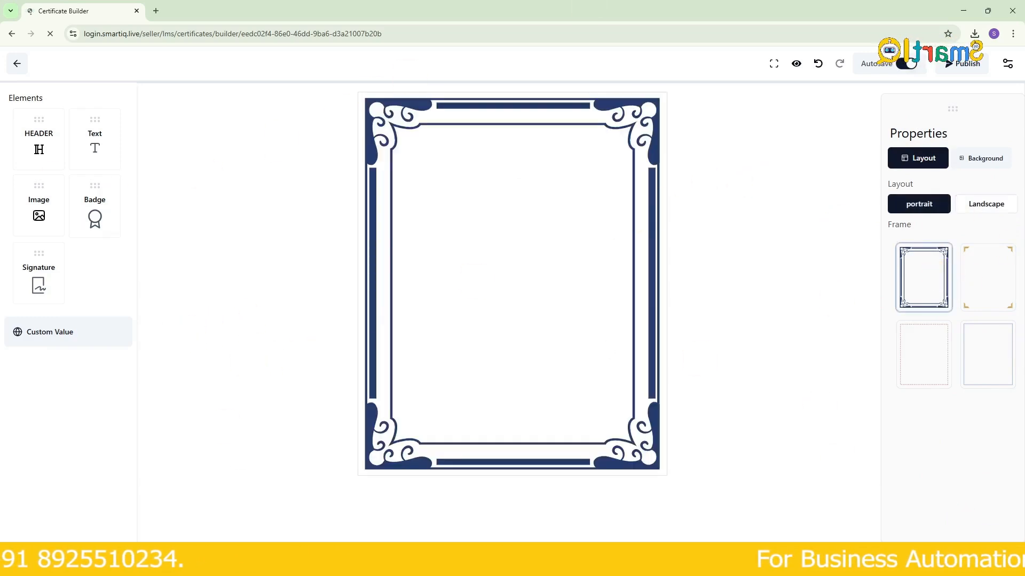
- Add a header element to the certificate and position it centred near the upper edge of the frame
{"action": "left_click_drag", "start_coordinate": [119, 133], "coordinate": [480, 168]}
{"action": "left_click_drag", "start_coordinate": [560, 192], "coordinate": [481, 169]}
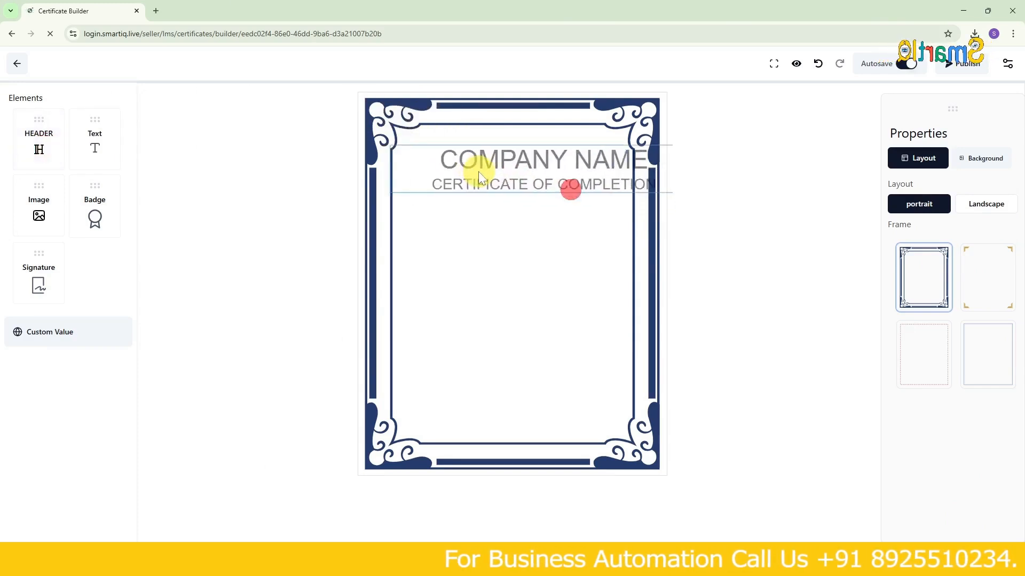
{"action": "left_click", "coordinate": [451, 166]}
{"action": "left_click", "coordinate": [451, 162]}
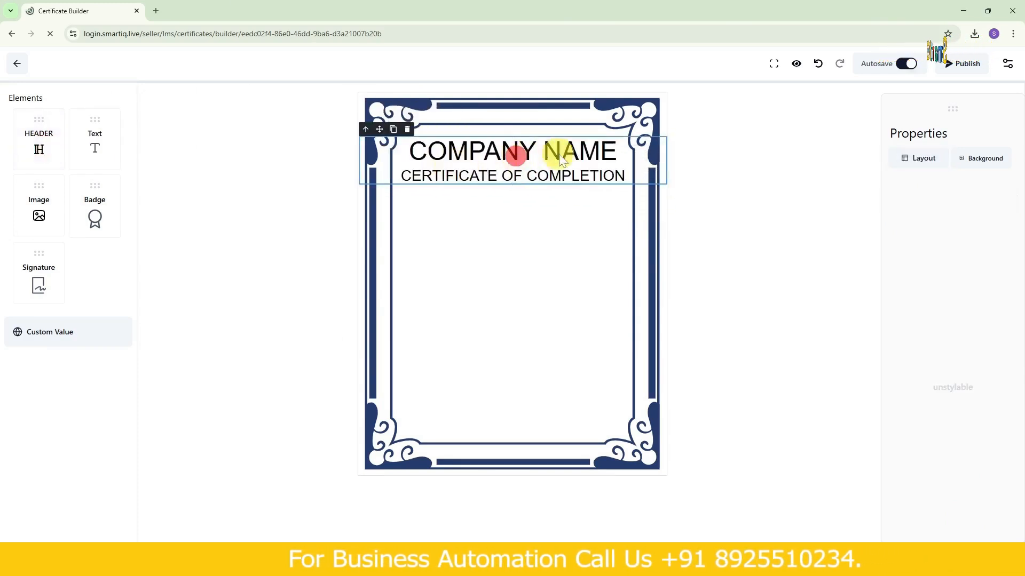
- Copy the Company Name custom value {%company.name%} from the company values for use in the header
{"action": "triple_click", "coordinate": [489, 152]}
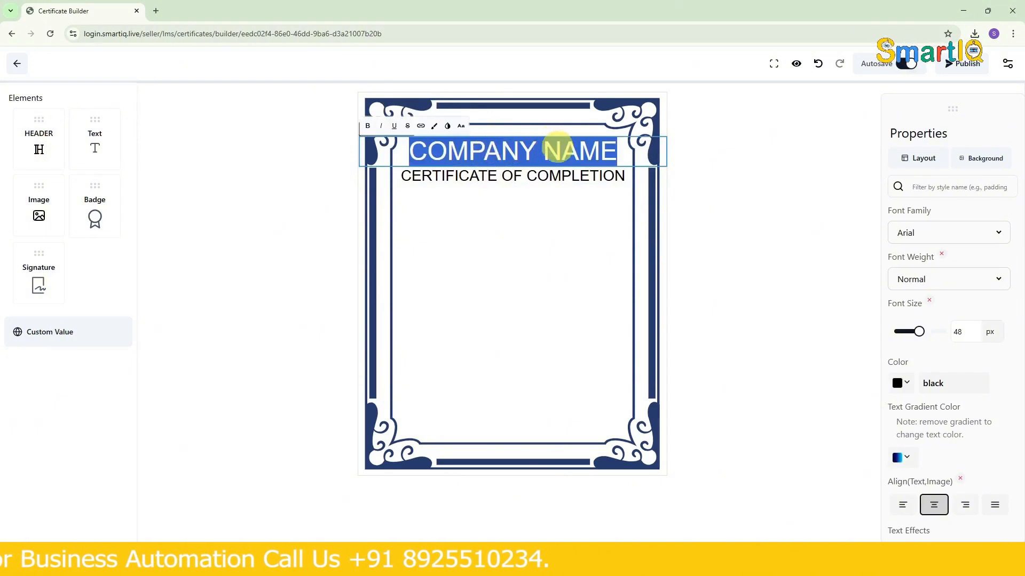
{"action": "left_click", "coordinate": [60, 330]}
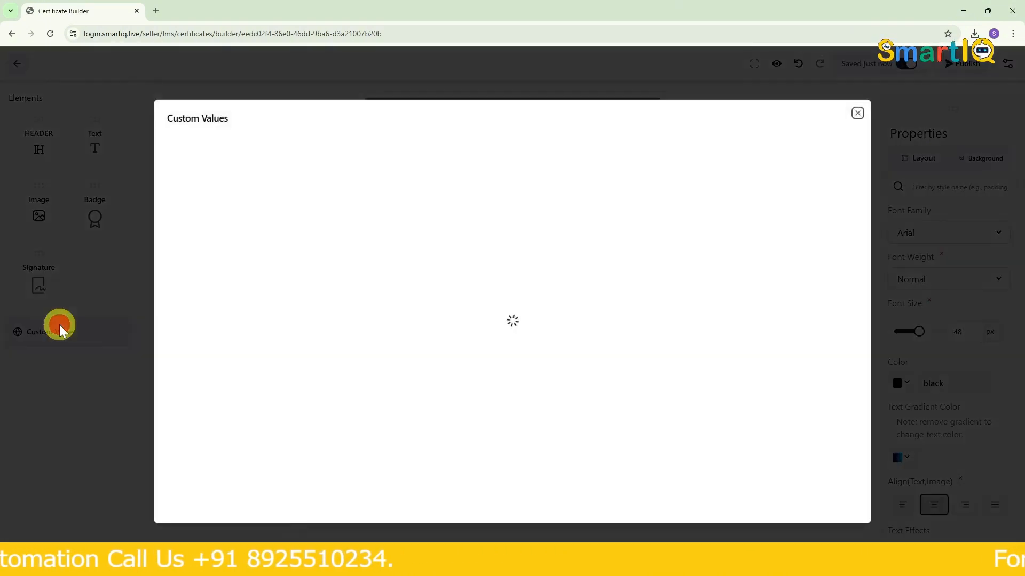
{"action": "left_click", "coordinate": [527, 145]}
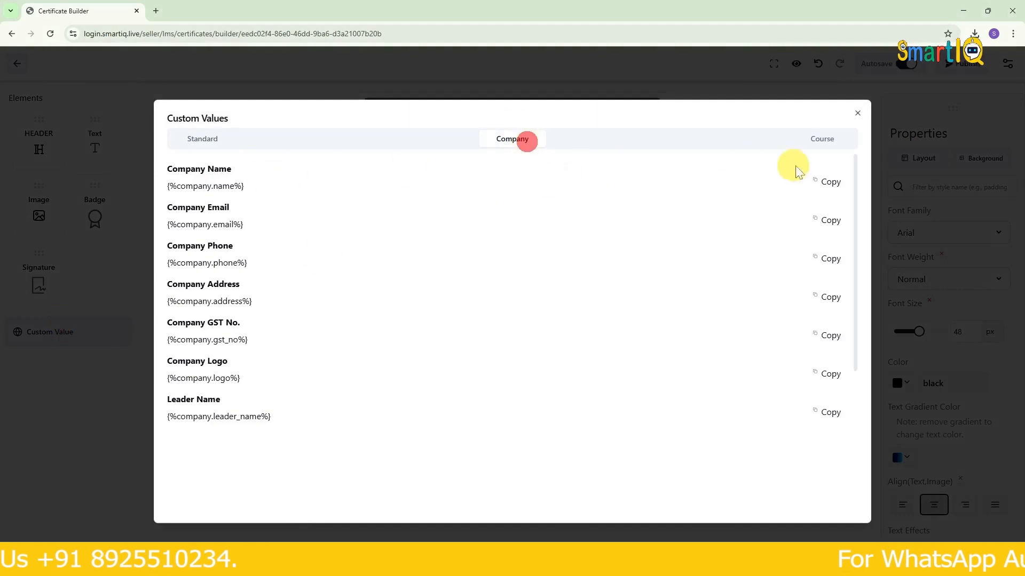
{"action": "left_click", "coordinate": [854, 112]}
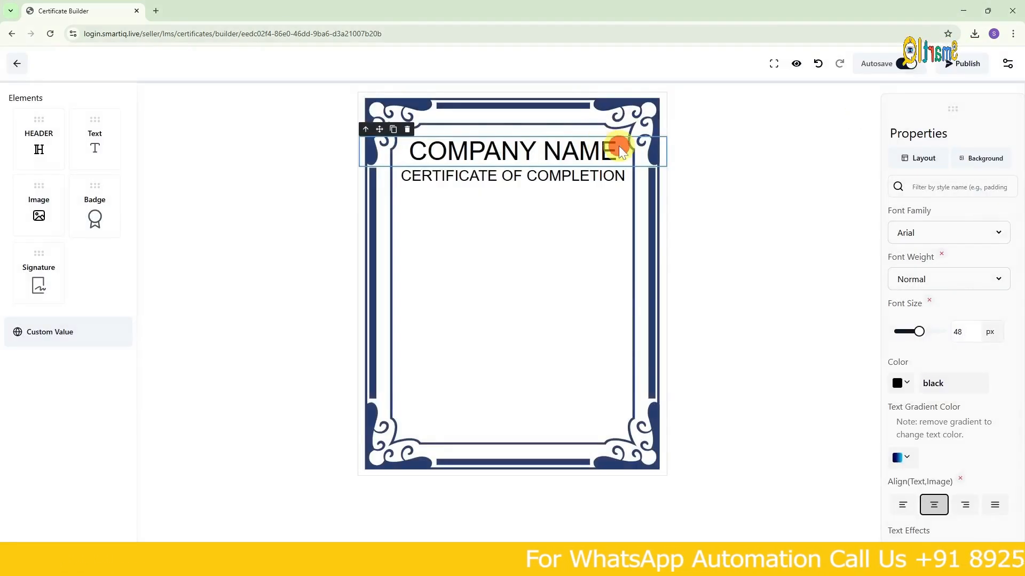
- Replace the "COMPANY NAME" heading with {%company.name%} and remove the duplicate pasted line
{"action": "triple_click", "coordinate": [621, 151]}
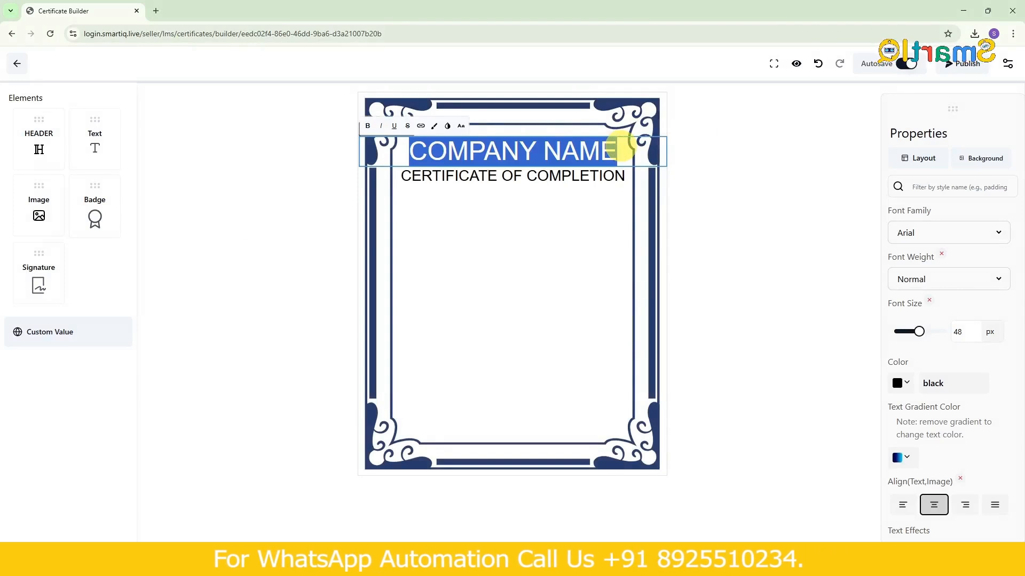
{"action": "key", "text": "BackSpace"}
{"action": "type", "text": "{%company.name%}{%company.name%}"}
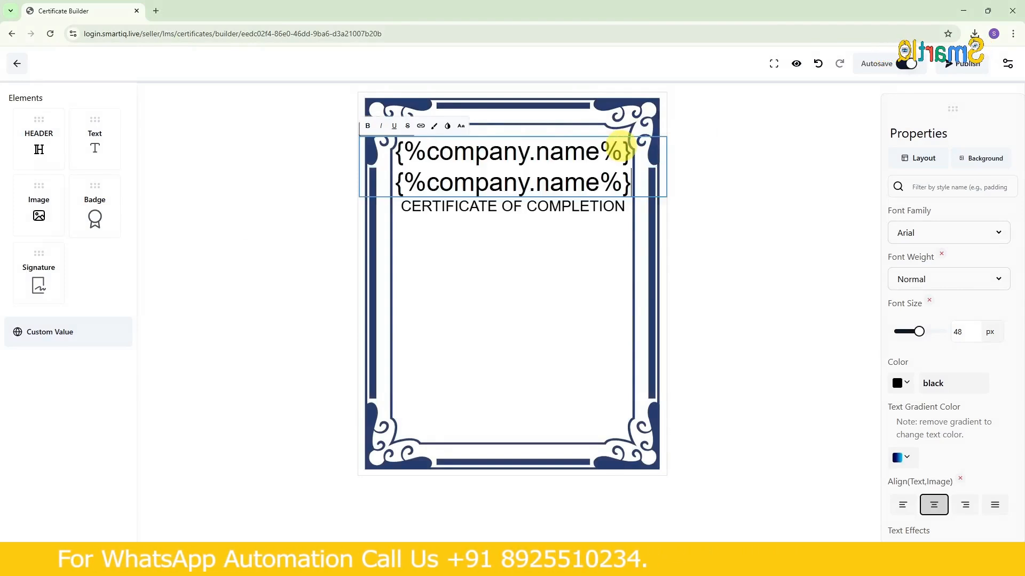
{"action": "left_click_drag", "start_coordinate": [633, 183], "coordinate": [384, 222]}
{"action": "key", "text": "BackSpace"}
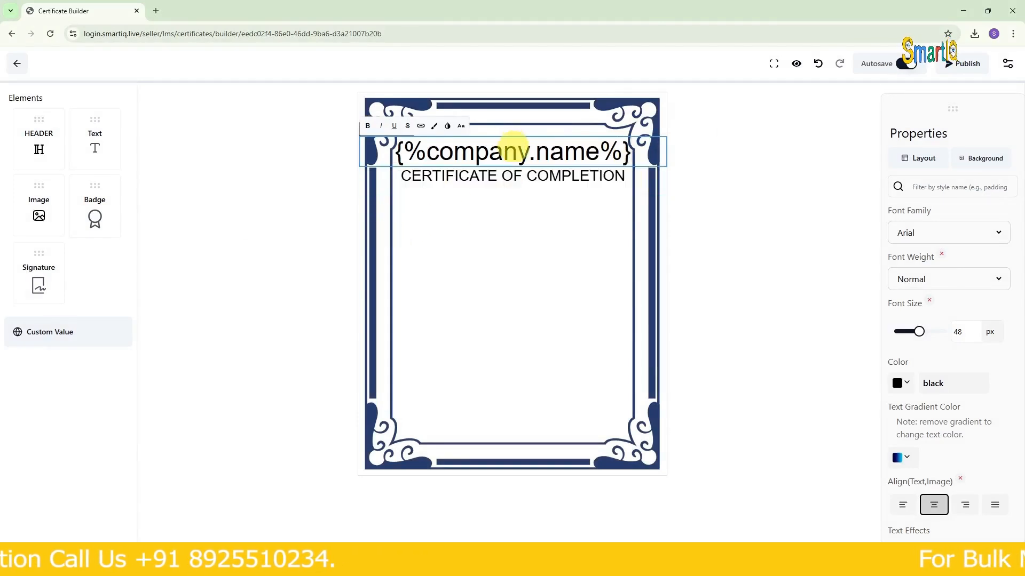
- Shift the certificate header slightly lower and review the standard custom values without copying any
{"action": "left_click", "coordinate": [518, 175]}
{"action": "mouse_move", "coordinate": [492, 180]}
{"action": "left_mouse_down"}
{"action": "mouse_move", "coordinate": [491, 192]}
{"action": "mouse_move", "coordinate": [489, 184]}
{"action": "left_mouse_up"}
{"action": "left_click", "coordinate": [30, 340]}
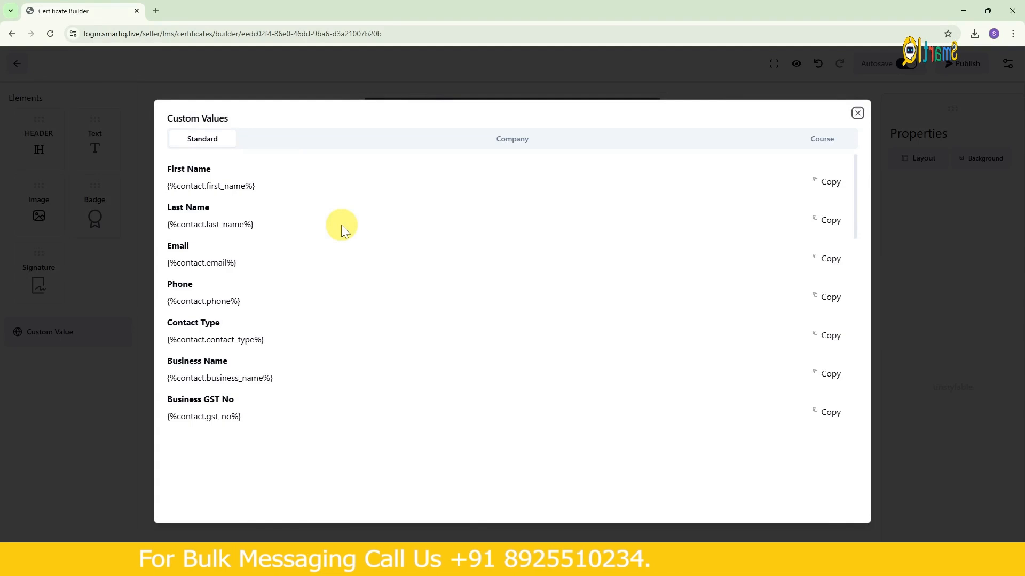
{"action": "left_click", "coordinate": [856, 113]}
{"action": "left_click", "coordinate": [535, 180]}
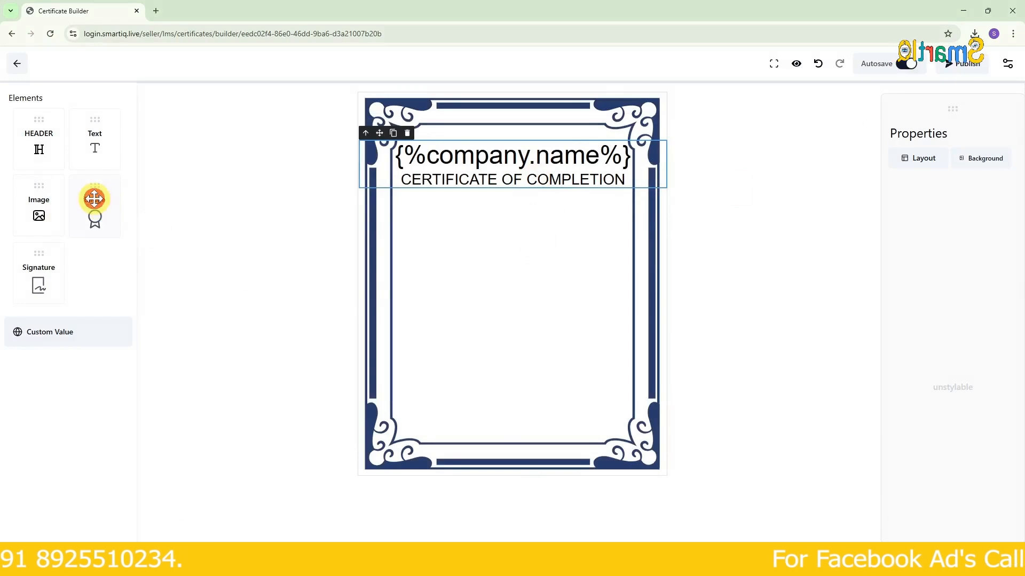
- Add a badge to the certificate, choose the gold ribbon style, and place it below the header near the frame's right side
{"action": "left_click_drag", "start_coordinate": [91, 207], "coordinate": [581, 231]}
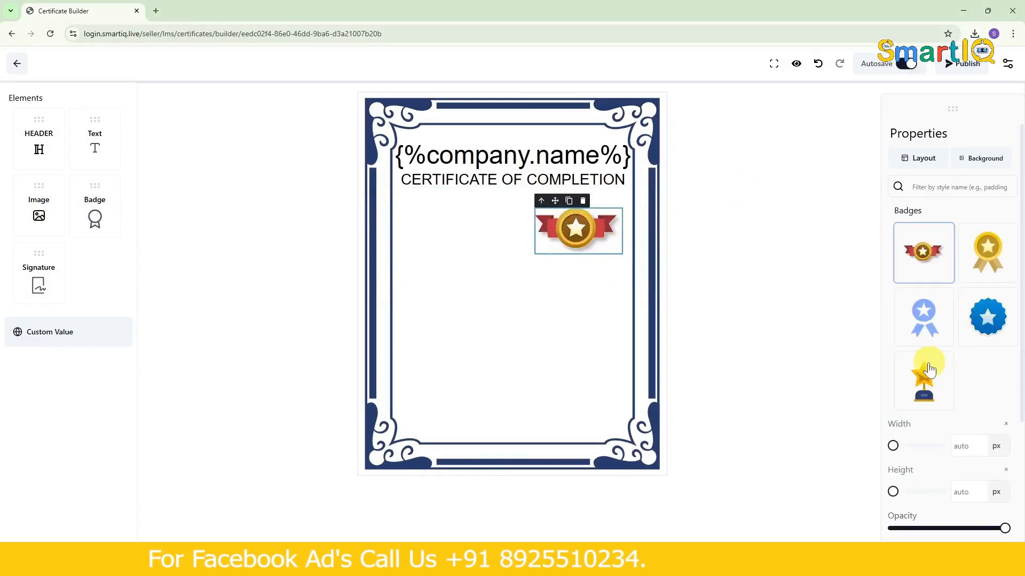
{"action": "left_click", "coordinate": [929, 369]}
{"action": "left_click", "coordinate": [923, 316]}
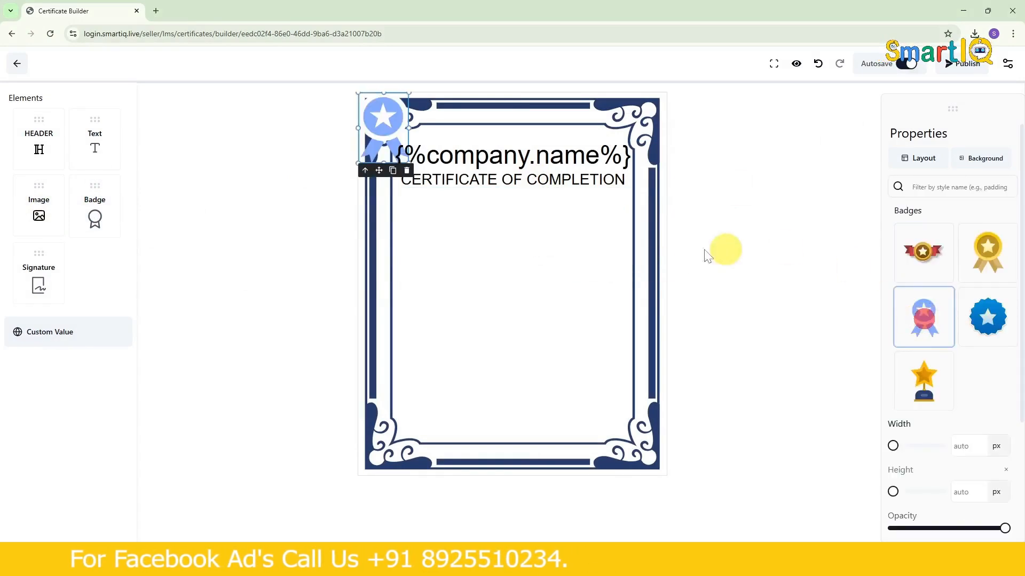
{"action": "left_click", "coordinate": [992, 259]}
{"action": "left_click_drag", "start_coordinate": [390, 130], "coordinate": [594, 244]}
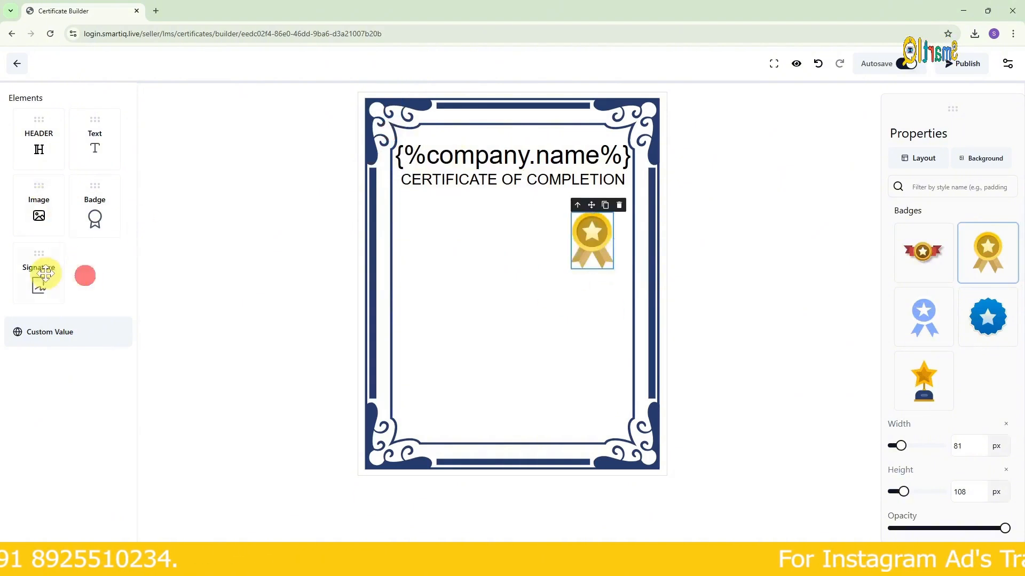
- Add a signature block inside the frame's lower-right corner and a text element to the left of the badge
{"action": "mouse_move", "coordinate": [257, 298]}
{"action": "left_mouse_down"}
{"action": "mouse_move", "coordinate": [603, 385]}
{"action": "mouse_move", "coordinate": [592, 384]}
{"action": "left_mouse_up"}
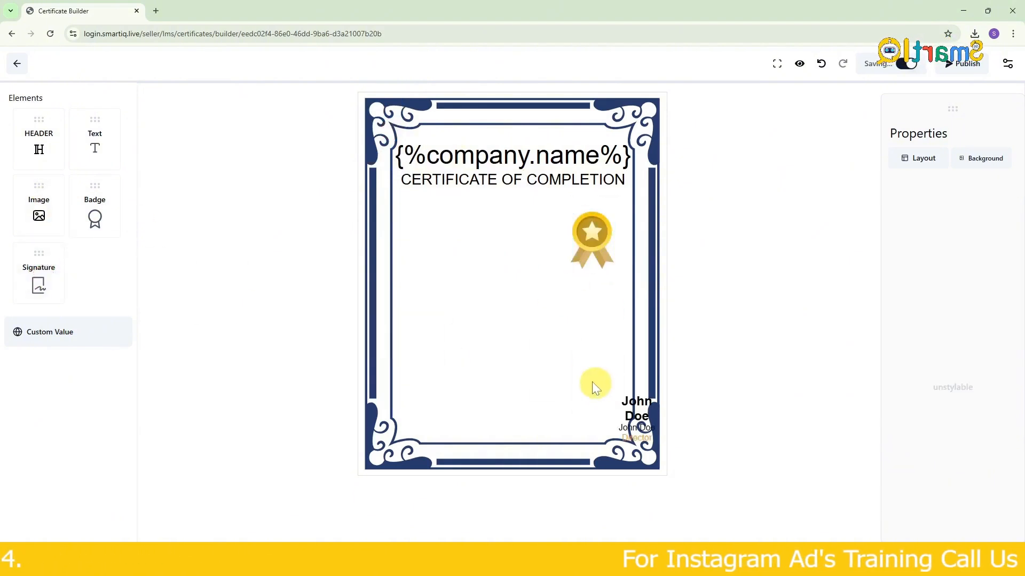
{"action": "left_click_drag", "start_coordinate": [645, 425], "coordinate": [605, 397]}
{"action": "mouse_move", "coordinate": [89, 138]}
{"action": "left_mouse_down"}
{"action": "mouse_move", "coordinate": [479, 302]}
{"action": "mouse_move", "coordinate": [444, 237]}
{"action": "left_mouse_up"}
{"action": "double_click", "coordinate": [452, 241]}
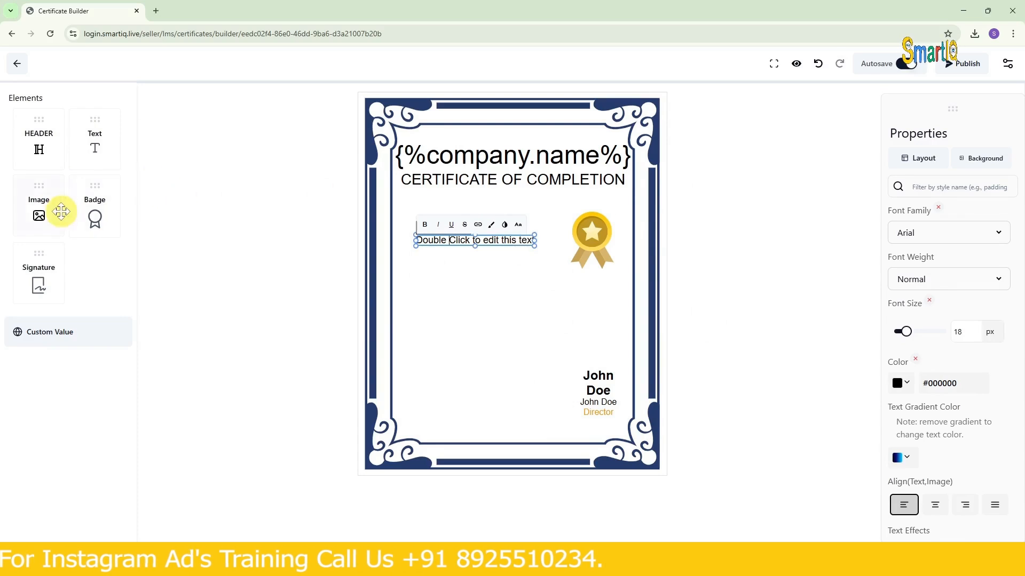
- Look through the text element's style properties and leave the certificate builder for the certificates list
{"action": "scroll", "coordinate": [942, 226], "scroll_direction": "down", "scroll_amount": 1}
{"action": "scroll", "coordinate": [941, 226], "scroll_direction": "down", "scroll_amount": 6}
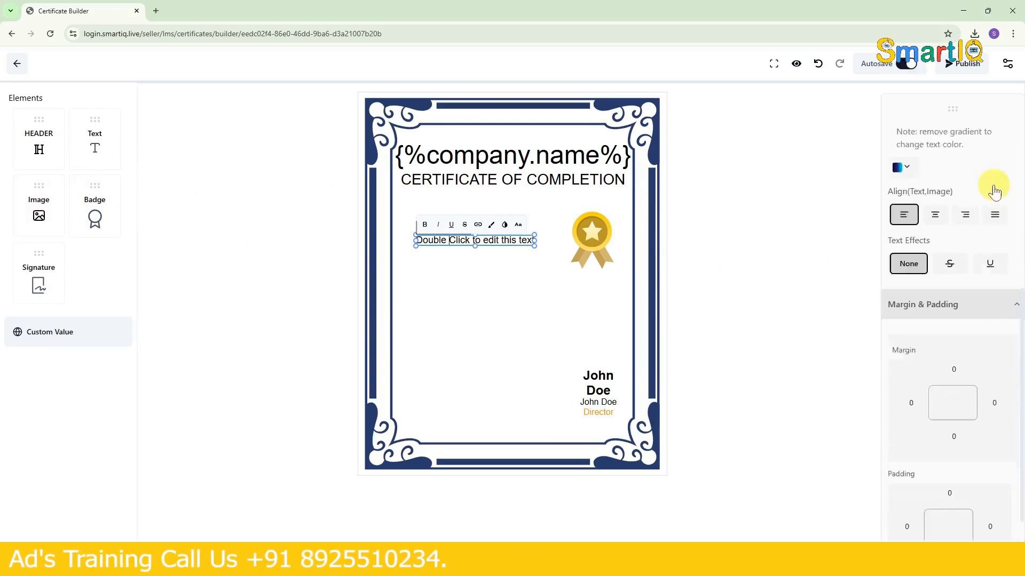
{"action": "left_click", "coordinate": [26, 66]}
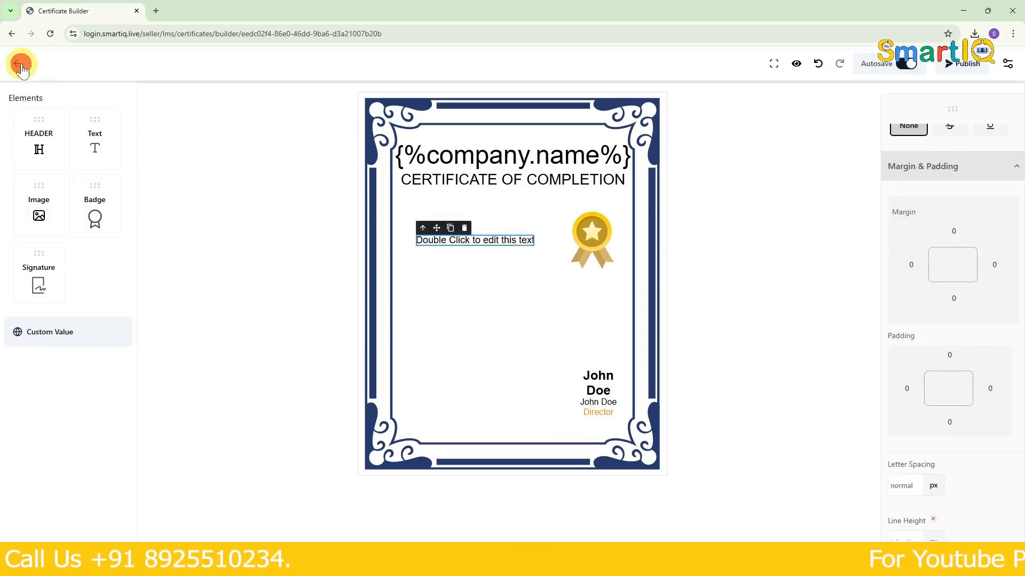
{"action": "left_click", "coordinate": [559, 104]}
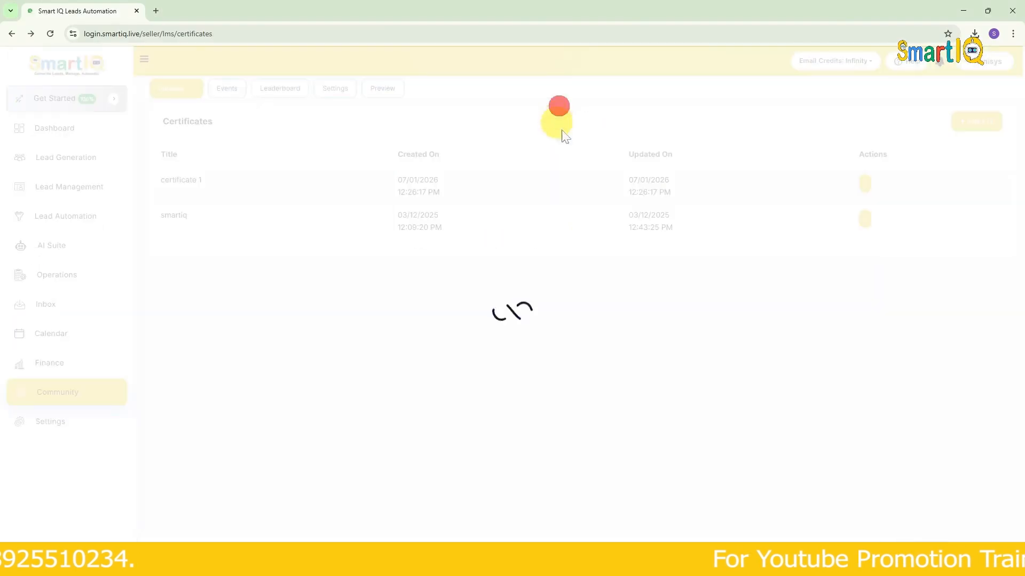
- Create another certificate named "certificate 1" from the black and gold Certificate of Appreciation template
{"action": "left_click", "coordinate": [977, 121]}
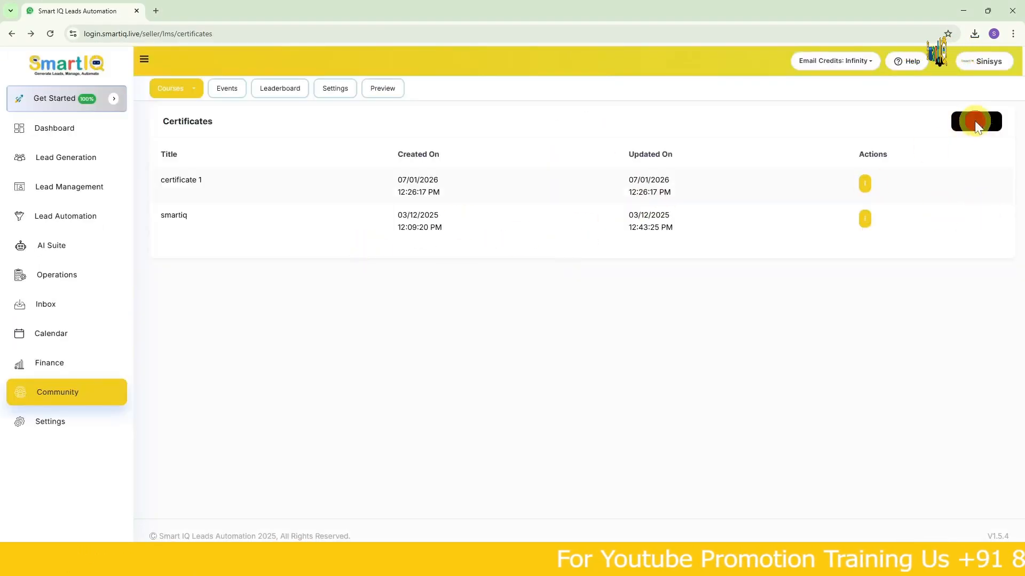
{"action": "left_click", "coordinate": [604, 265]}
{"action": "scroll", "coordinate": [514, 280], "scroll_direction": "down", "scroll_amount": 5}
{"action": "scroll", "coordinate": [518, 293], "scroll_direction": "up", "scroll_amount": 3}
{"action": "scroll", "coordinate": [543, 369], "scroll_direction": "down", "scroll_amount": 3}
{"action": "left_click", "coordinate": [497, 267]}
{"action": "left_click", "coordinate": [675, 433]}
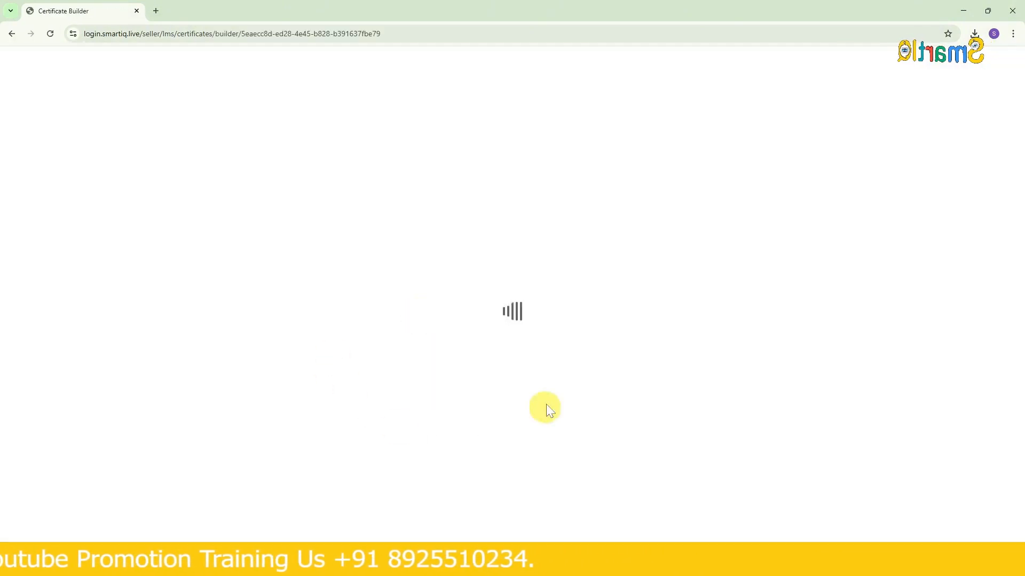
- Inspect the template's heading and signature area without editing them, and leave the builder for the certificates list
{"action": "left_click", "coordinate": [545, 163]}
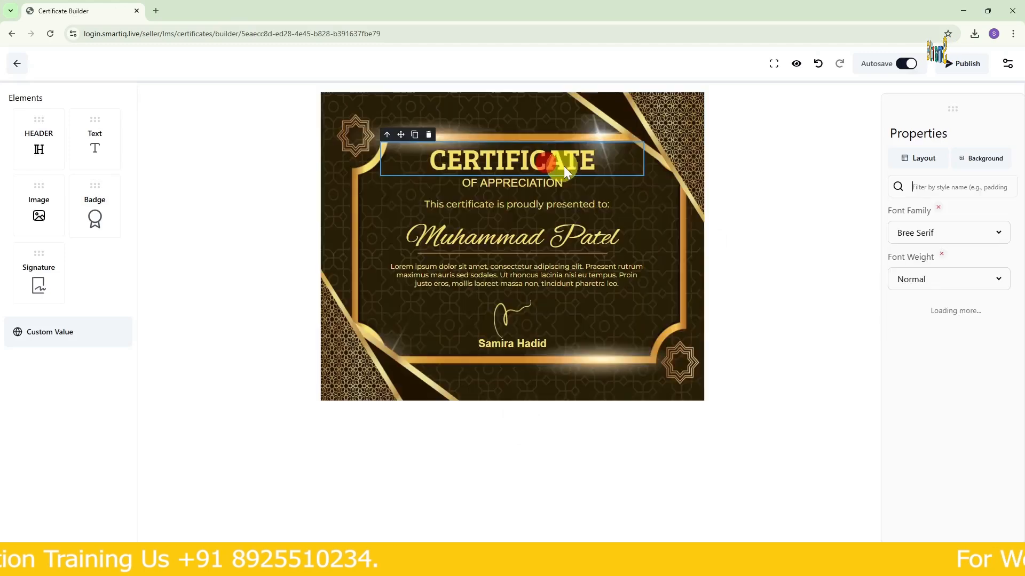
{"action": "left_click", "coordinate": [561, 343]}
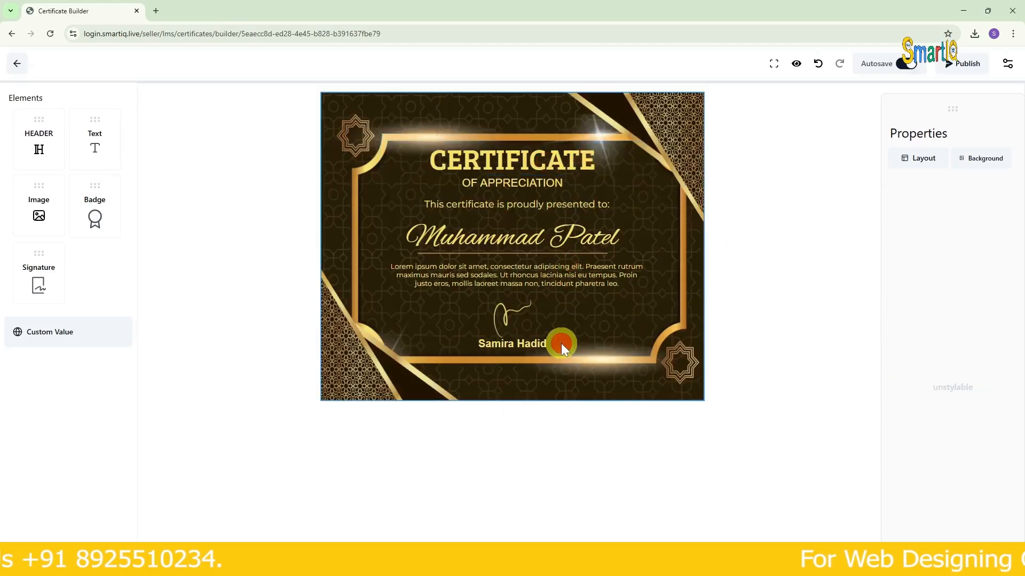
{"action": "left_click", "coordinate": [522, 335]}
{"action": "left_click", "coordinate": [577, 341]}
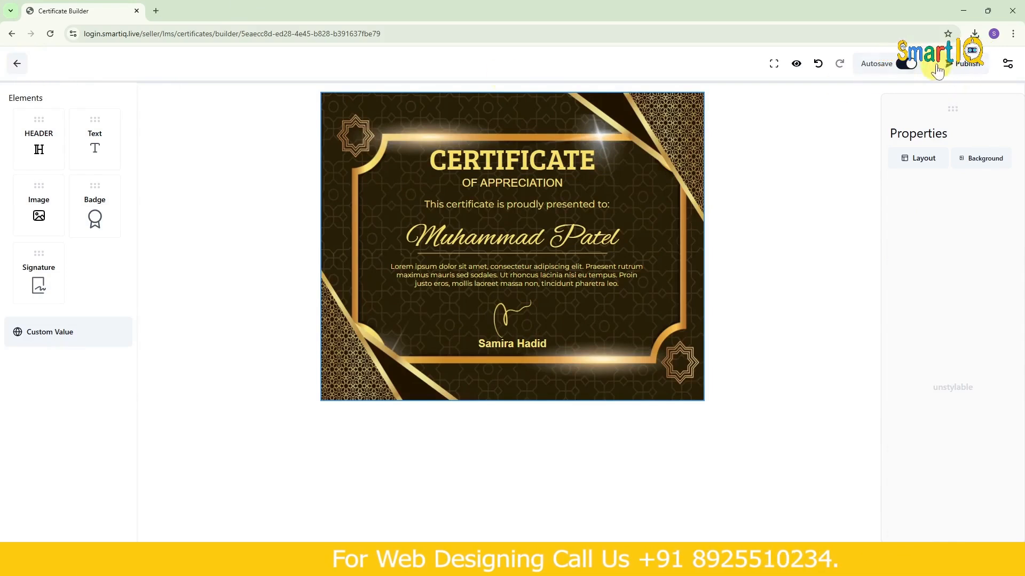
{"action": "left_click", "coordinate": [18, 64]}
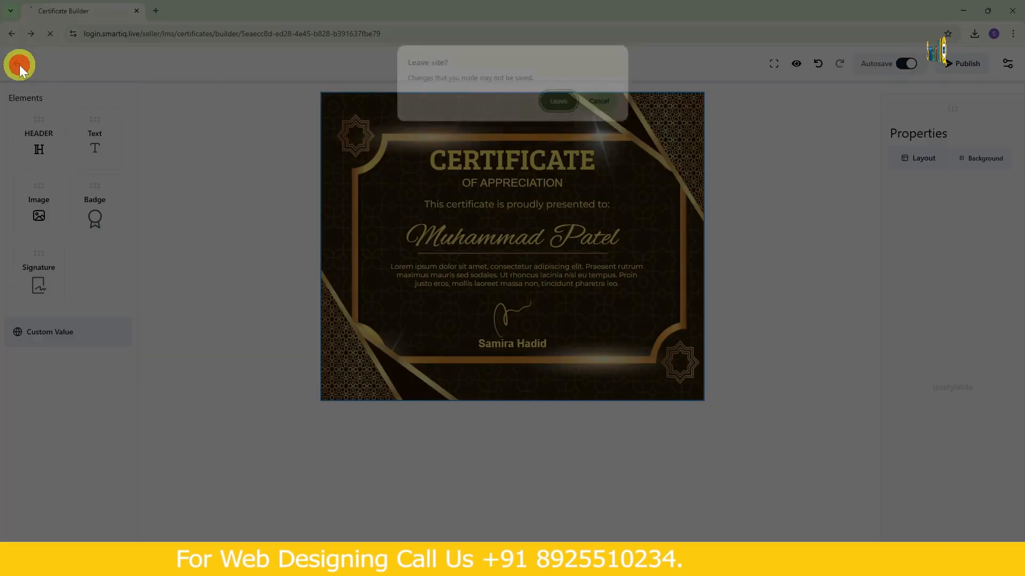
{"action": "left_click", "coordinate": [569, 110]}
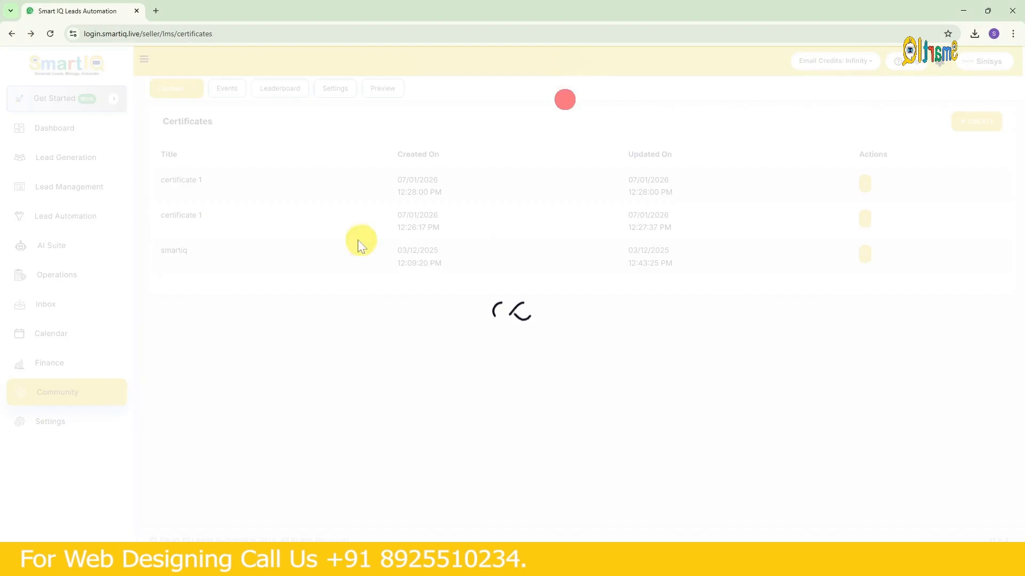
- Return to the certificate management page of Course 1
{"action": "left_click", "coordinate": [188, 91]}
{"action": "left_click", "coordinate": [220, 192]}
{"action": "left_click", "coordinate": [811, 261]}
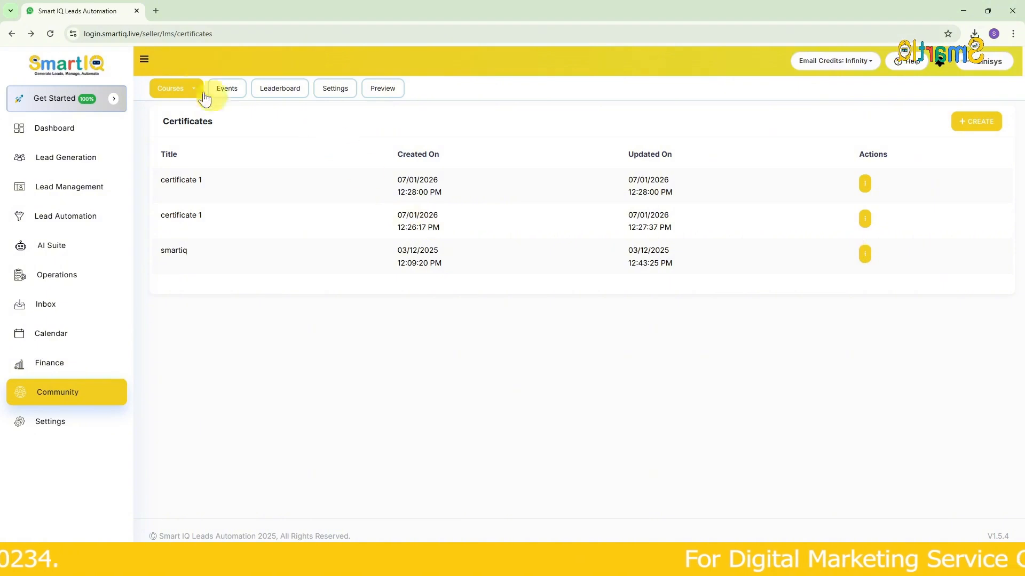
{"action": "left_click", "coordinate": [14, 33]}
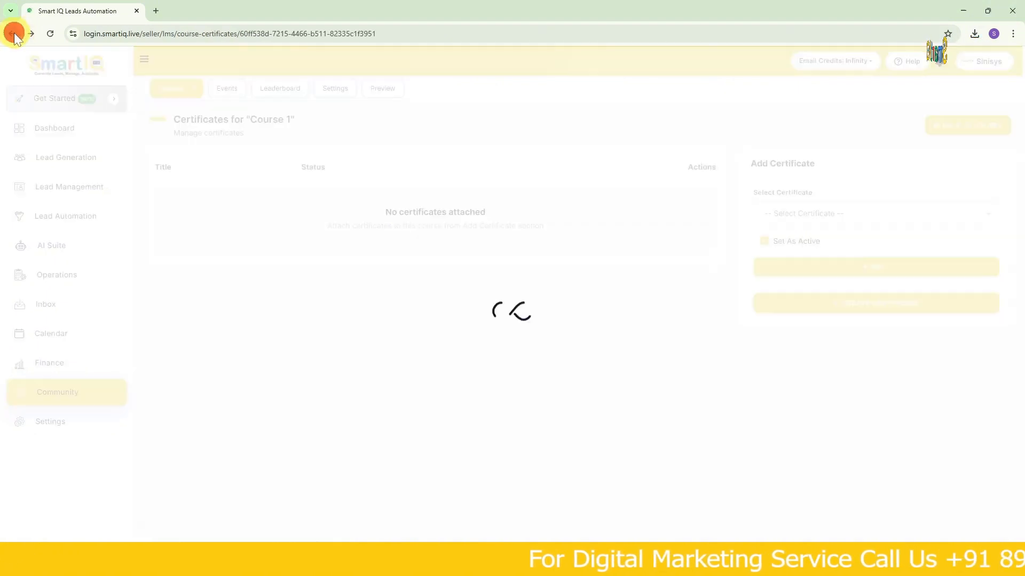
{"action": "left_click", "coordinate": [14, 33]}
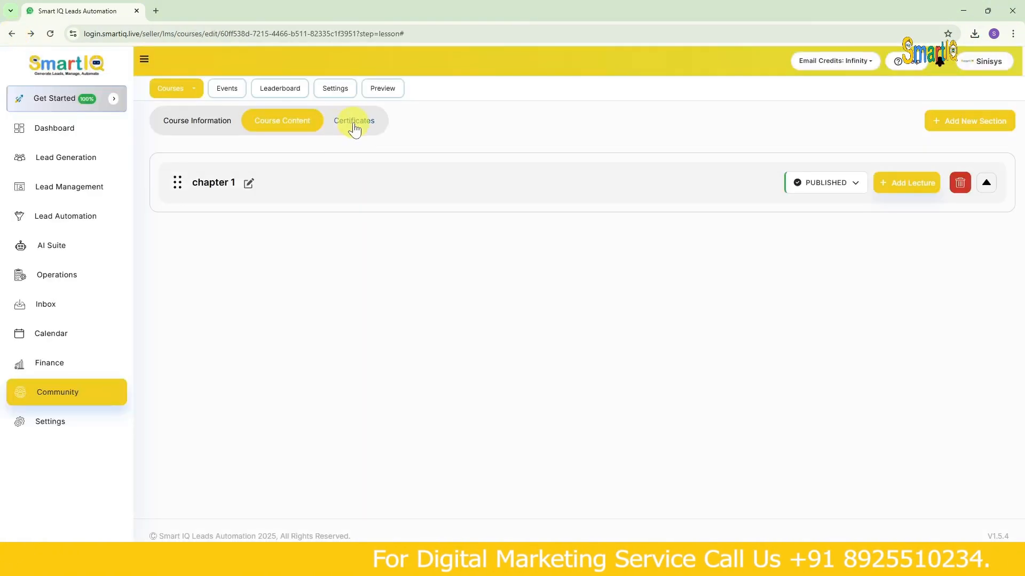
{"action": "left_click", "coordinate": [353, 125]}
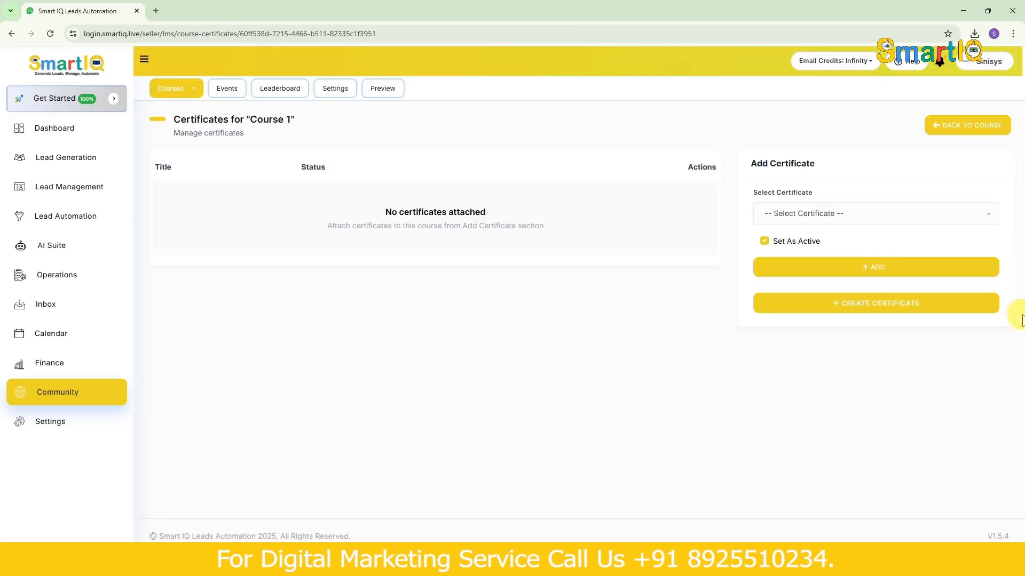
- Attach the smartiq certificate to Course 1 as an active certificate
{"action": "left_click", "coordinate": [853, 218]}
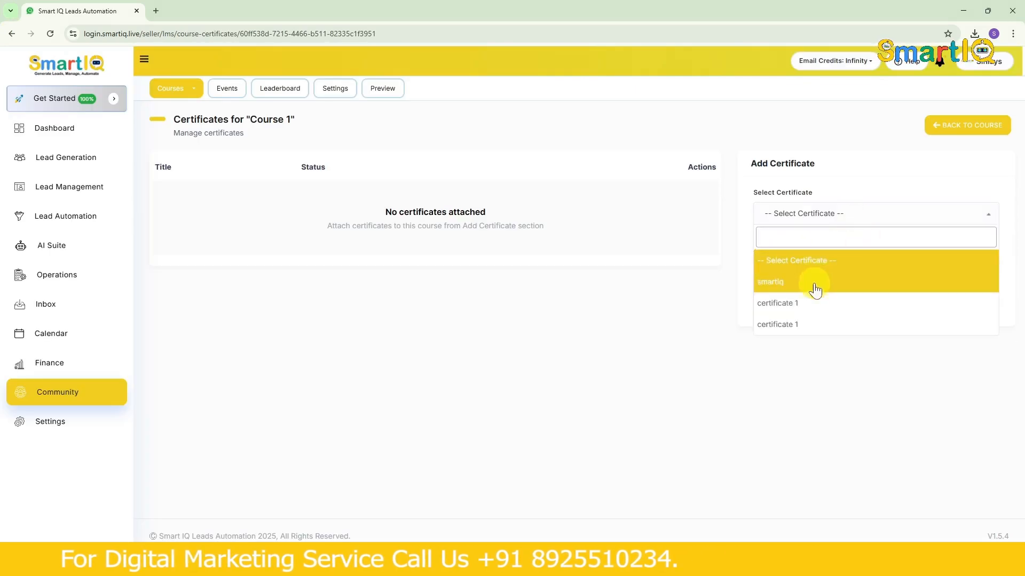
{"action": "left_click", "coordinate": [815, 289]}
{"action": "left_click", "coordinate": [826, 267]}
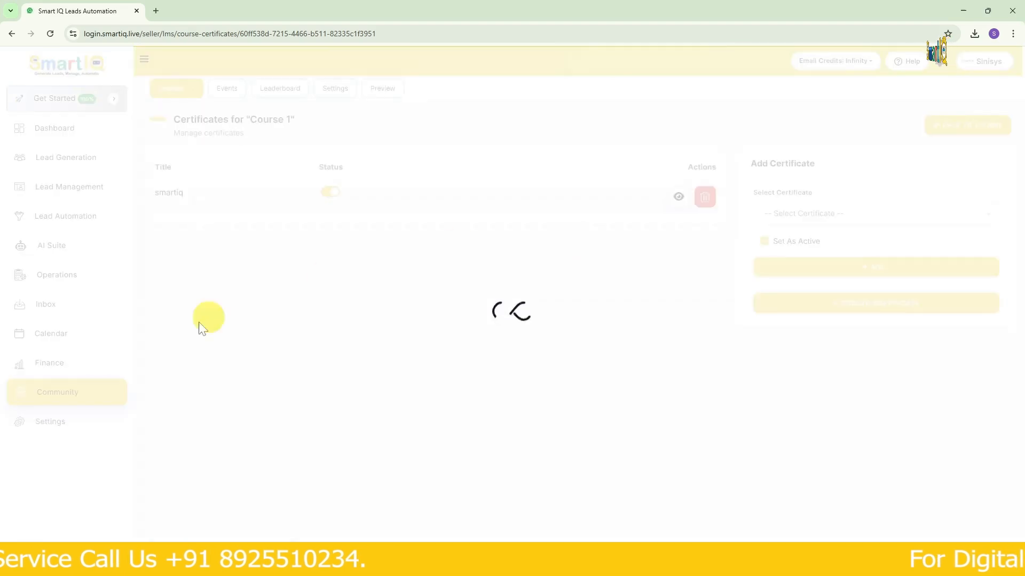
- Start a new bundle course named "bundle 1" with its status set to Active
{"action": "left_click", "coordinate": [176, 91]}
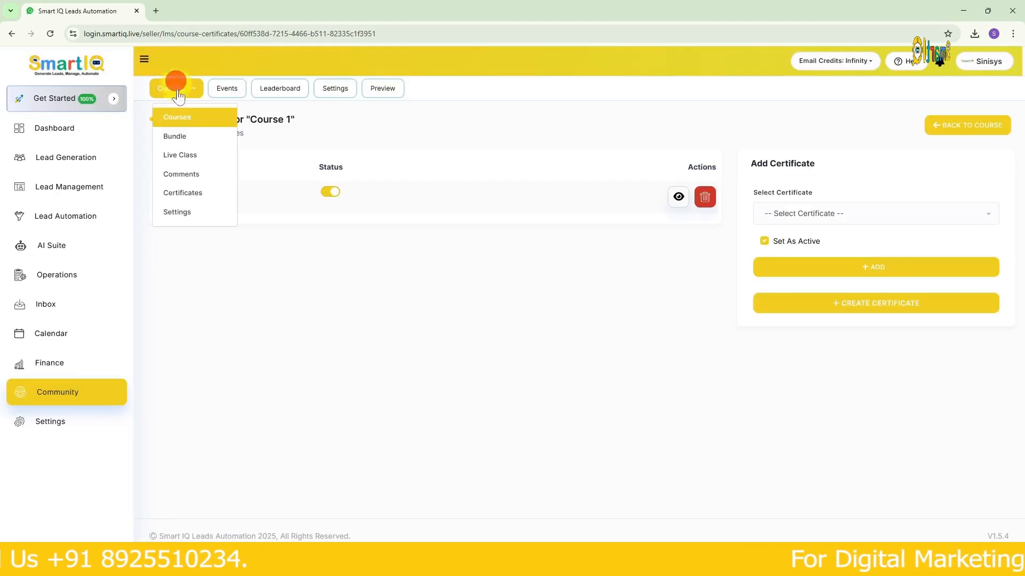
{"action": "left_click", "coordinate": [185, 132]}
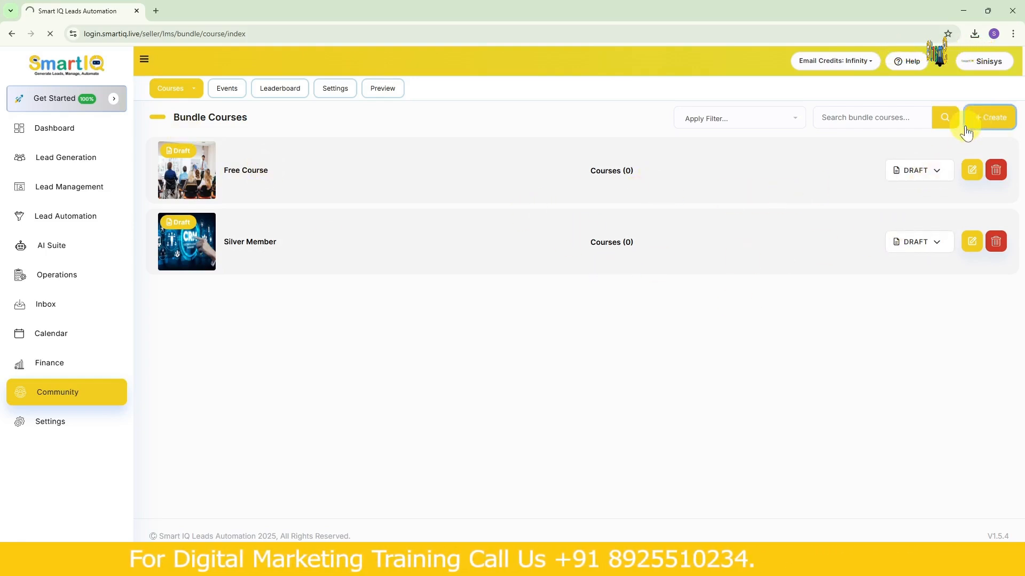
{"action": "left_click", "coordinate": [301, 156]}
{"action": "type", "text": "bundle 1"}
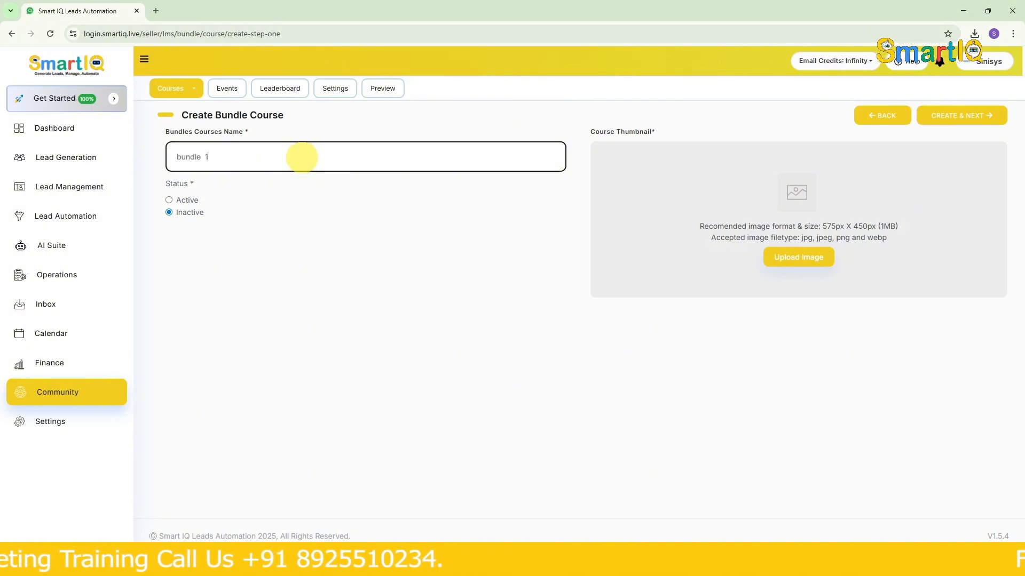
{"action": "left_click", "coordinate": [179, 201]}
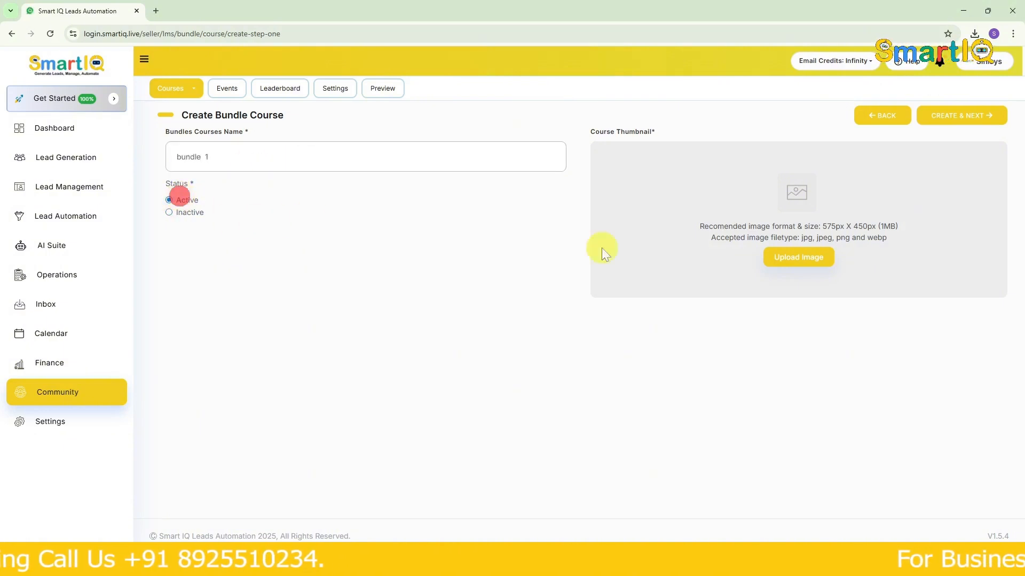
- Set the square dark Sinisys logo from the media files as the bundle's thumbnail and create the bundle
{"action": "left_click", "coordinate": [828, 255]}
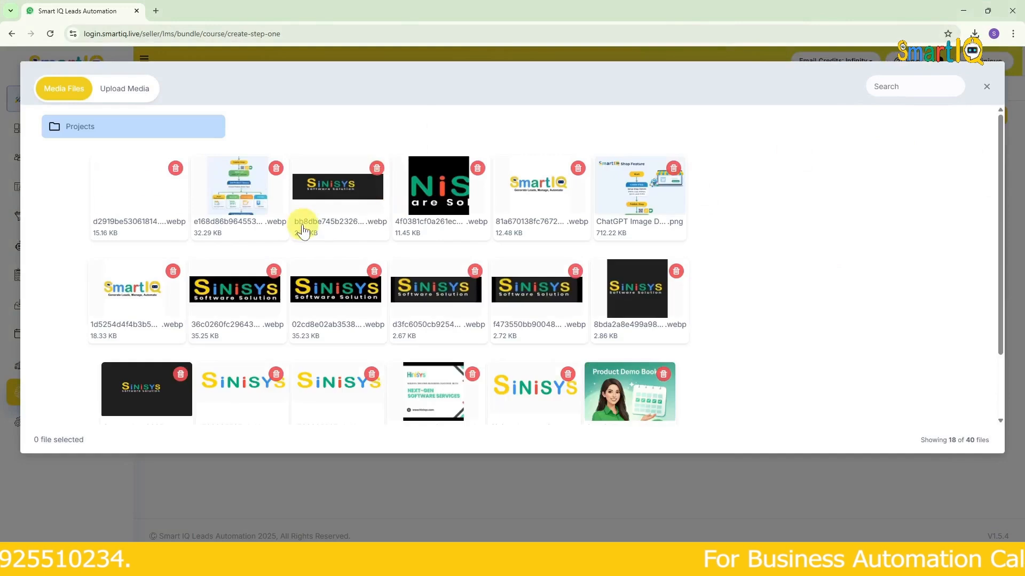
{"action": "left_click", "coordinate": [439, 187]}
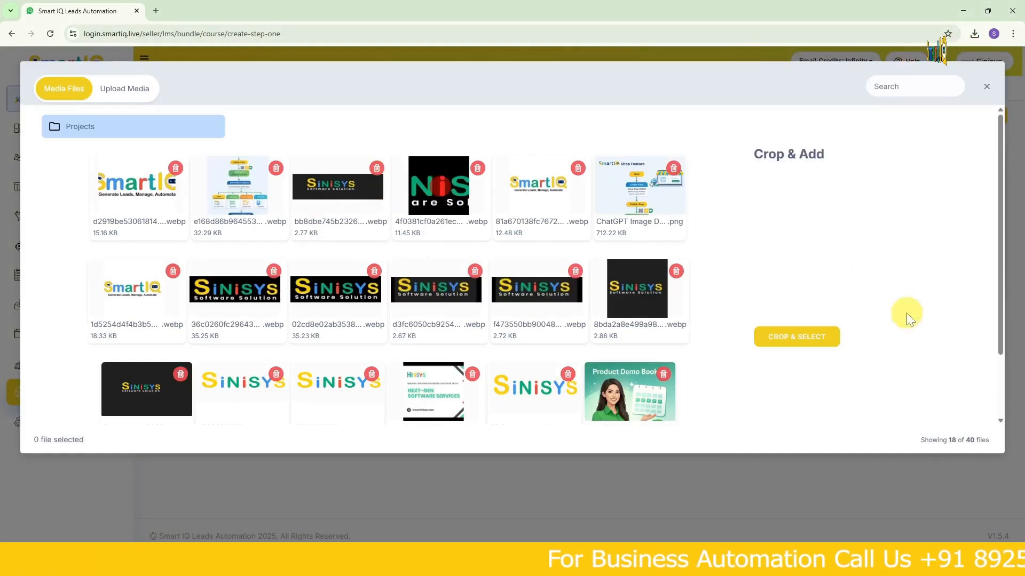
{"action": "left_click", "coordinate": [809, 345]}
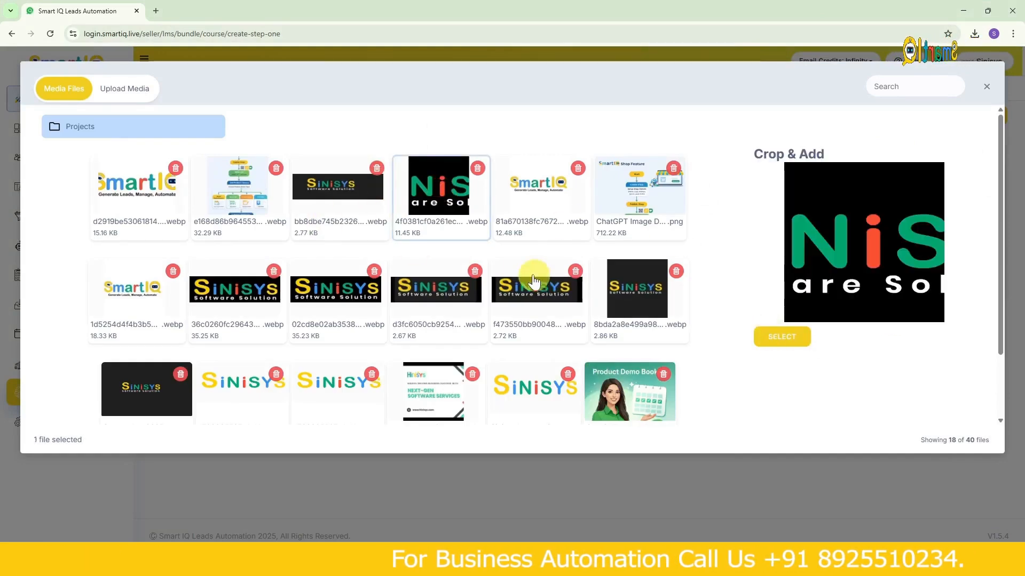
{"action": "left_click", "coordinate": [660, 301]}
{"action": "left_click", "coordinate": [789, 339]}
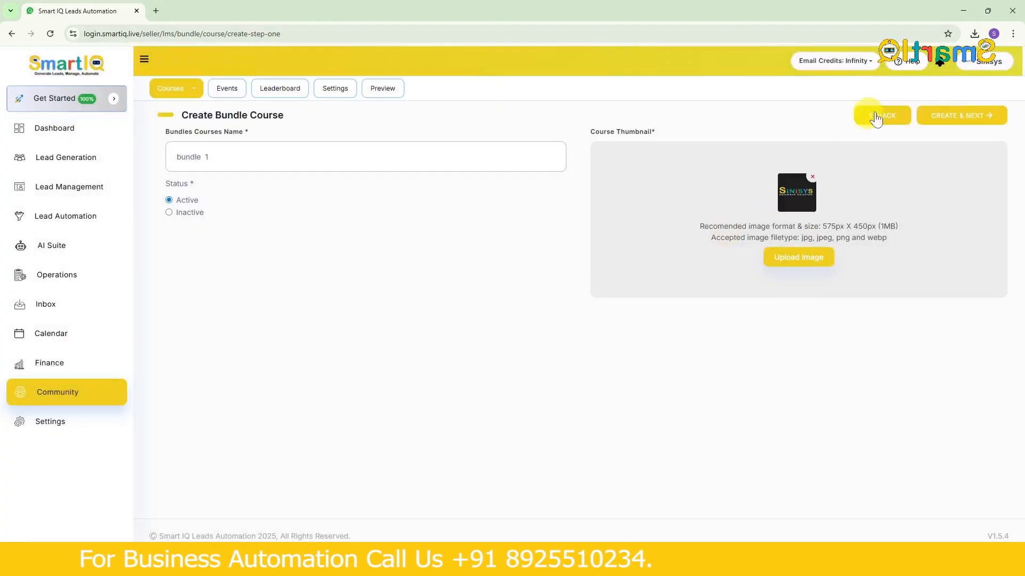
{"action": "left_click", "coordinate": [954, 115]}
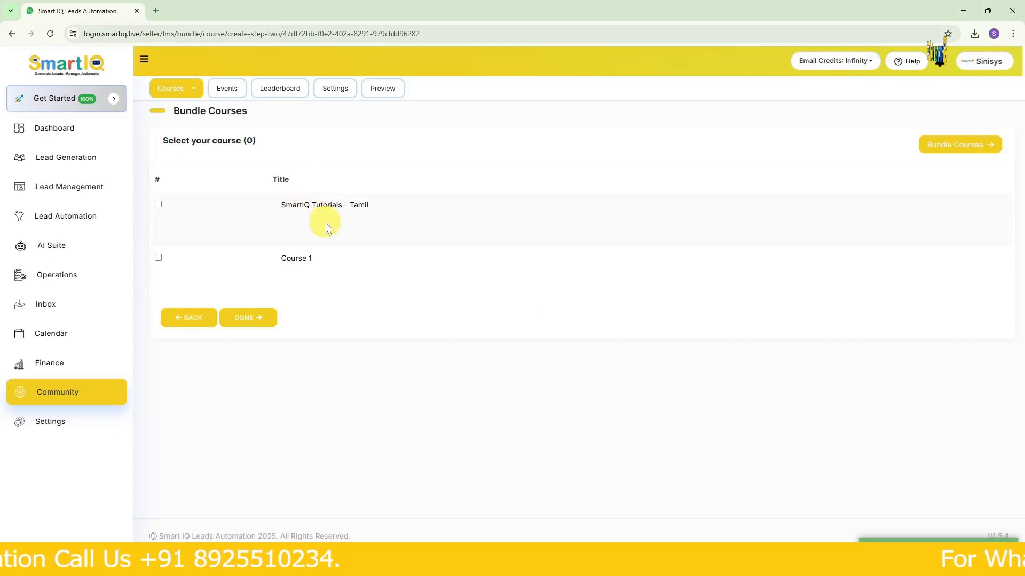
- Include SmartIQ Tutorials - Tamil and Course 1 in bundle 1, and check the bundle's publication status options
{"action": "left_click", "coordinate": [158, 259]}
{"action": "left_click", "coordinate": [158, 206]}
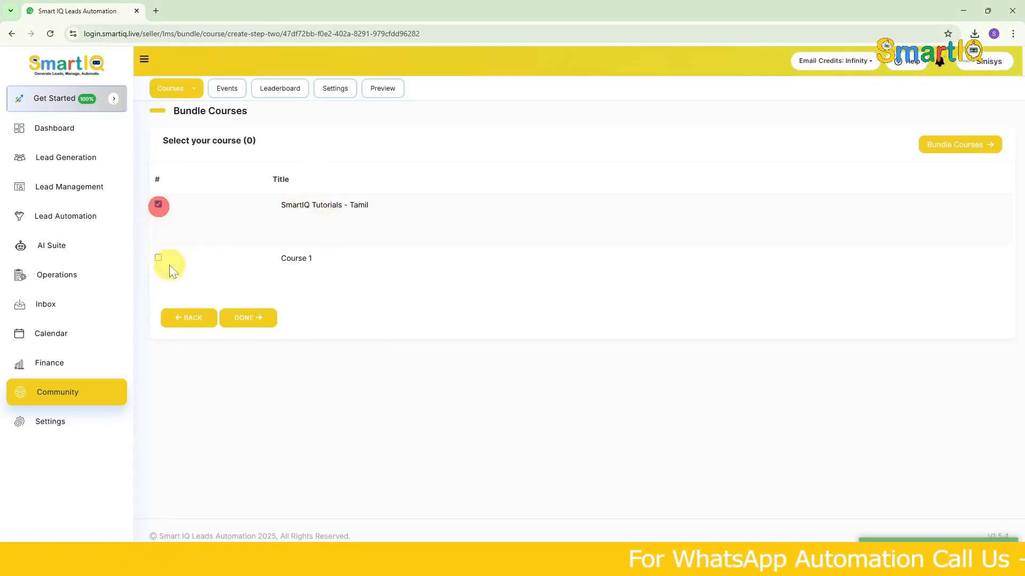
{"action": "left_click", "coordinate": [155, 258]}
{"action": "left_click", "coordinate": [247, 318]}
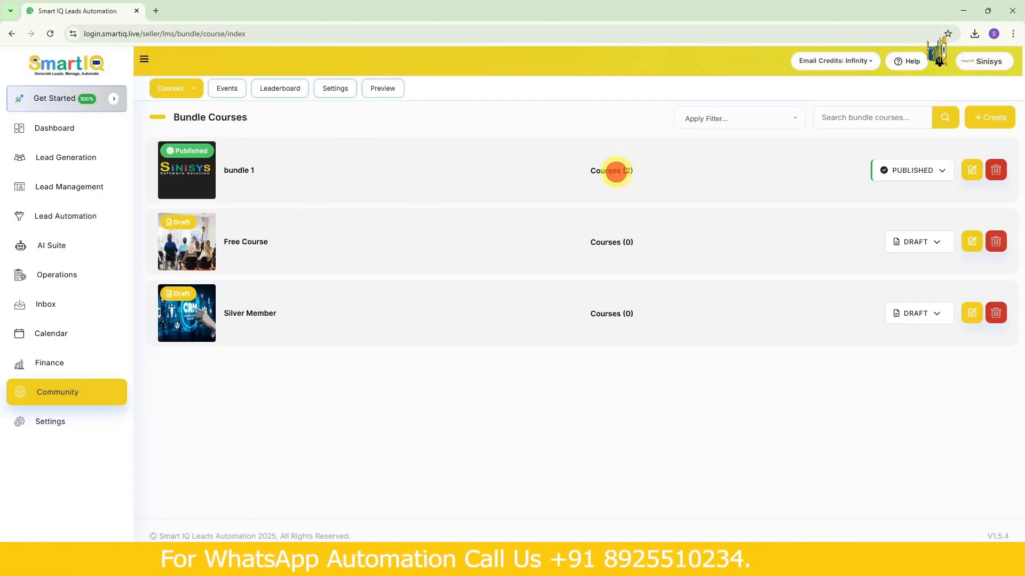
{"action": "left_click", "coordinate": [919, 166]}
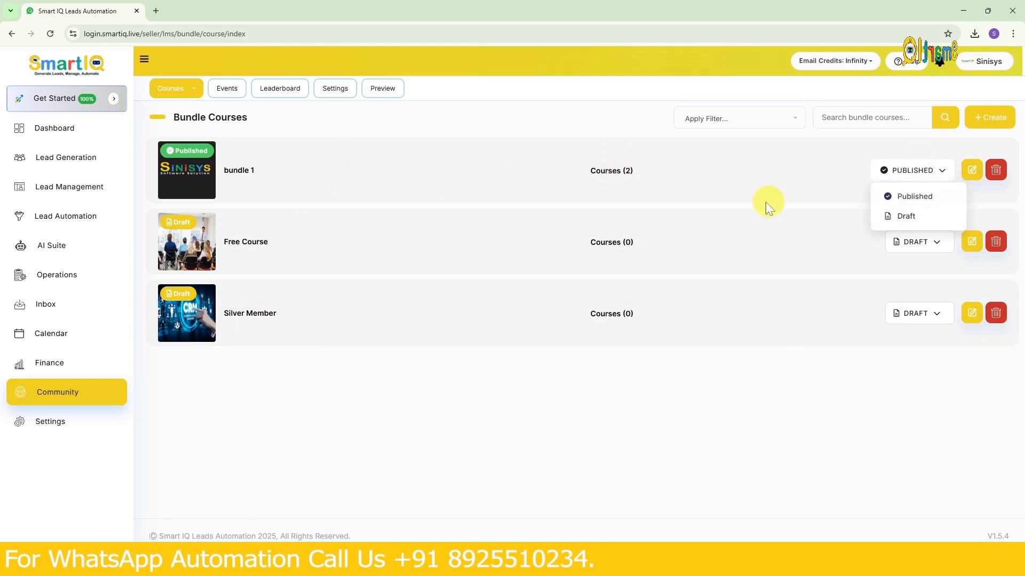
{"action": "left_click", "coordinate": [726, 194]}
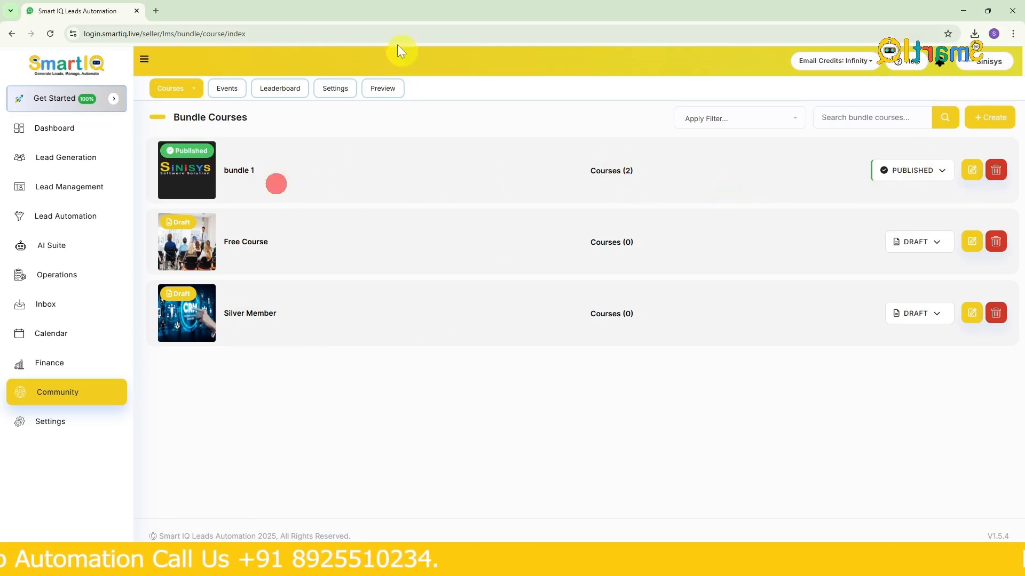
- Review the live class list for all courses, and look over the comments management page
{"action": "left_click", "coordinate": [190, 94]}
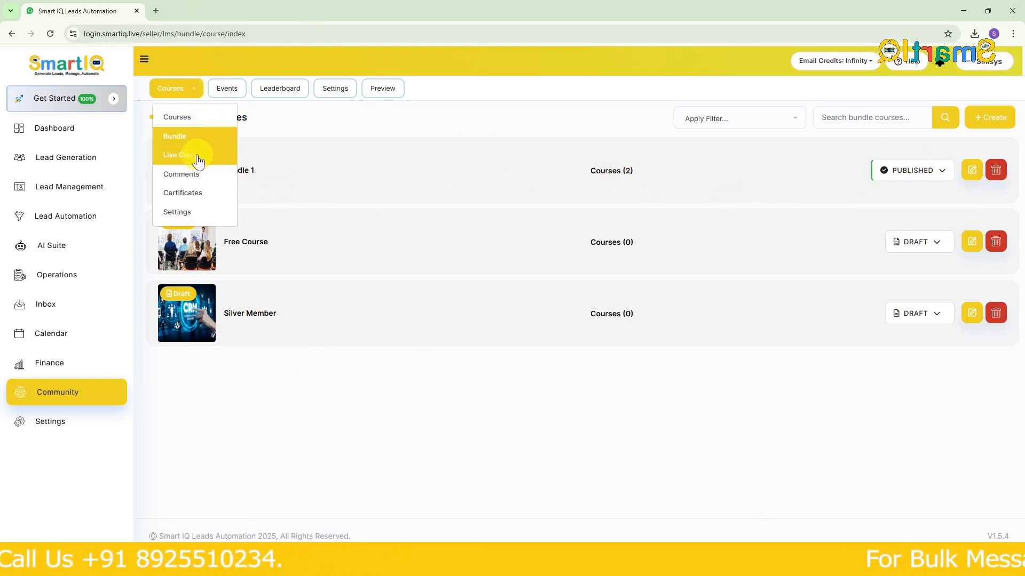
{"action": "left_click", "coordinate": [197, 155]}
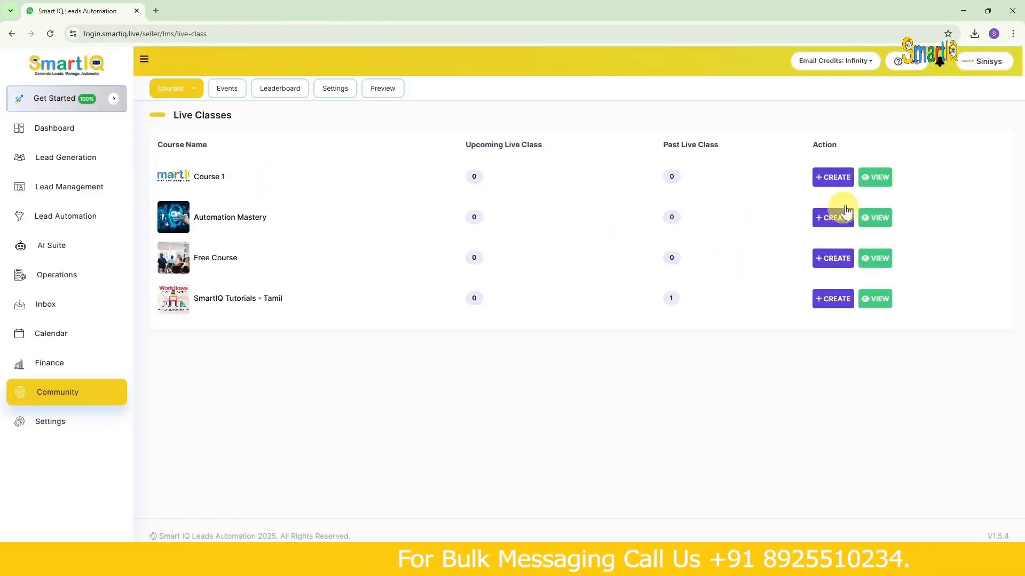
{"action": "left_click", "coordinate": [200, 90]}
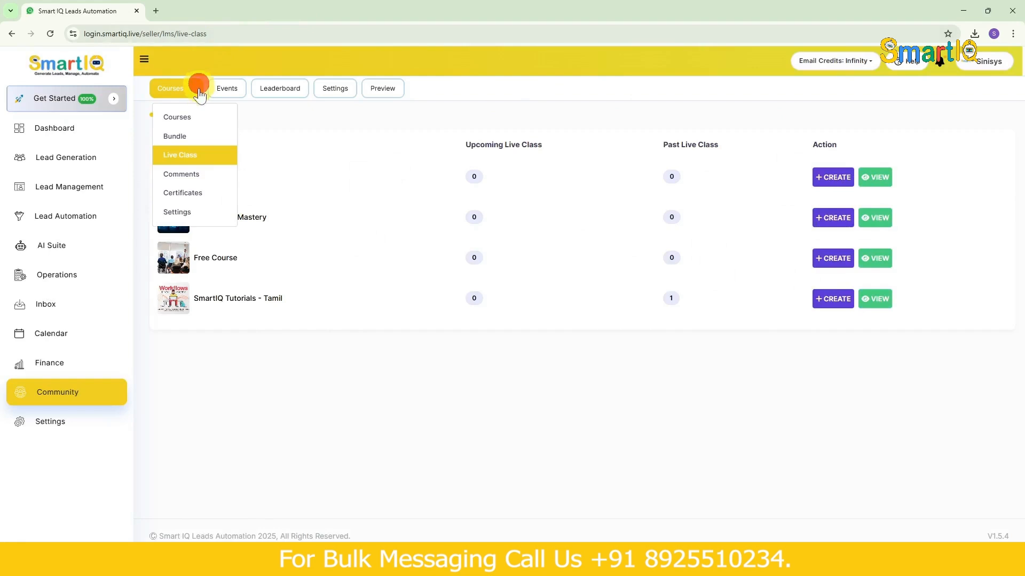
{"action": "left_click", "coordinate": [211, 178]}
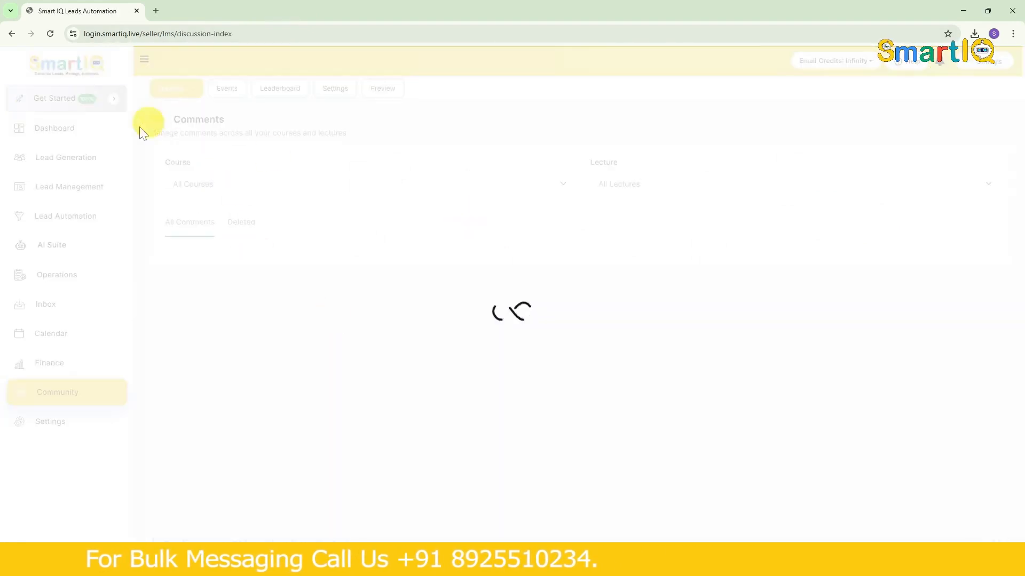
{"action": "left_click", "coordinate": [166, 87]}
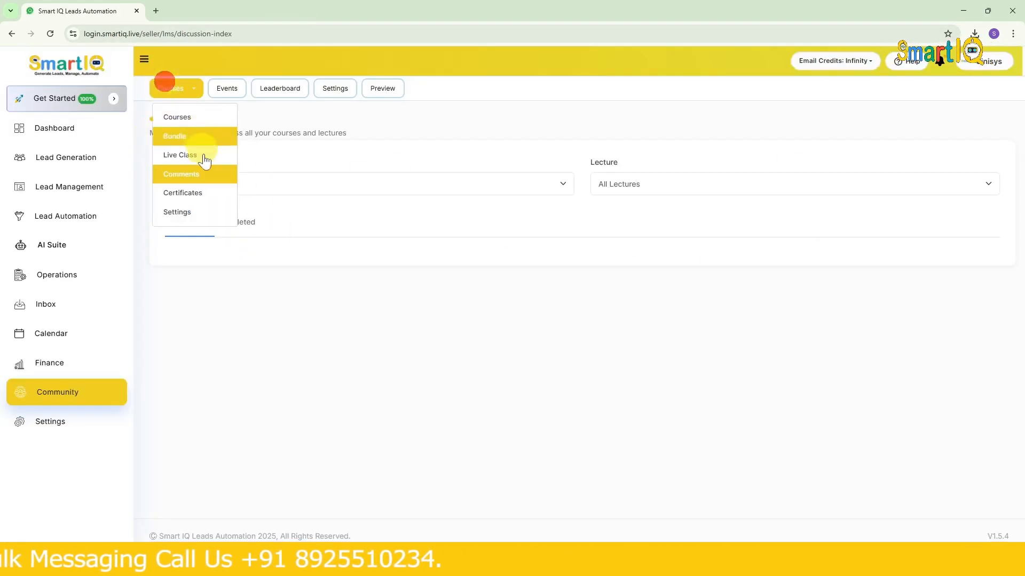
{"action": "left_click", "coordinate": [304, 207]}
{"action": "left_click", "coordinate": [175, 90]}
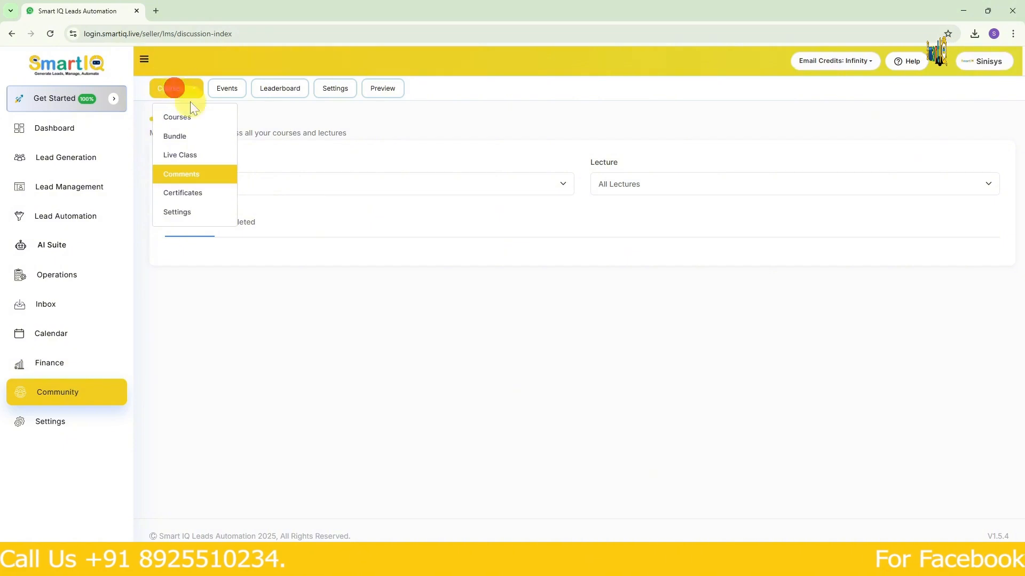
{"action": "left_click", "coordinate": [283, 218]}
- Search the lead management contacts by the member's first name, open the matching contact's details and check their community sessions
{"action": "left_click", "coordinate": [59, 188]}
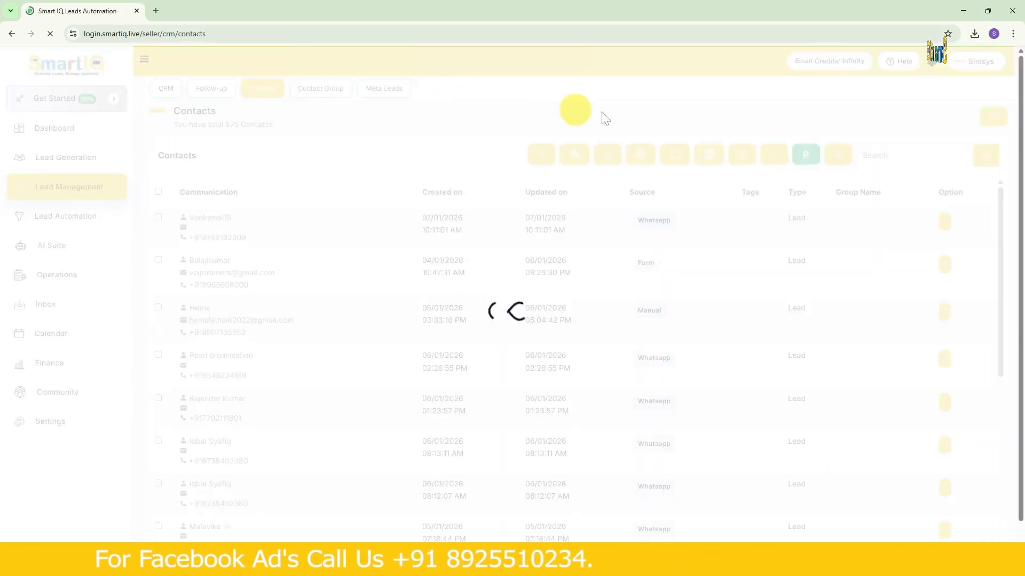
{"action": "left_click", "coordinate": [883, 154]}
{"action": "type", "text": "hema"}
{"action": "key", "text": "Return"}
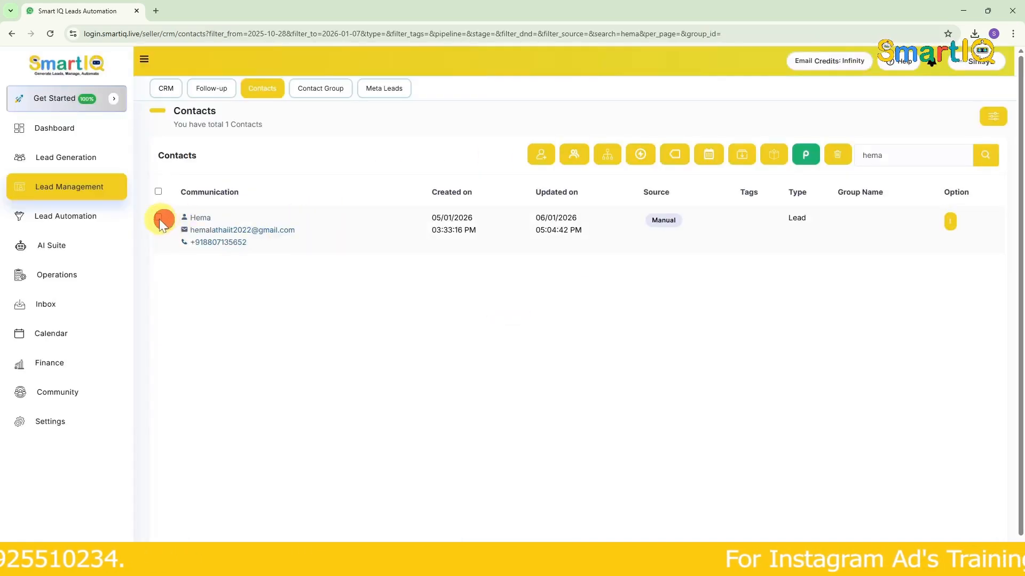
{"action": "left_click", "coordinate": [159, 219]}
{"action": "left_click", "coordinate": [951, 247]}
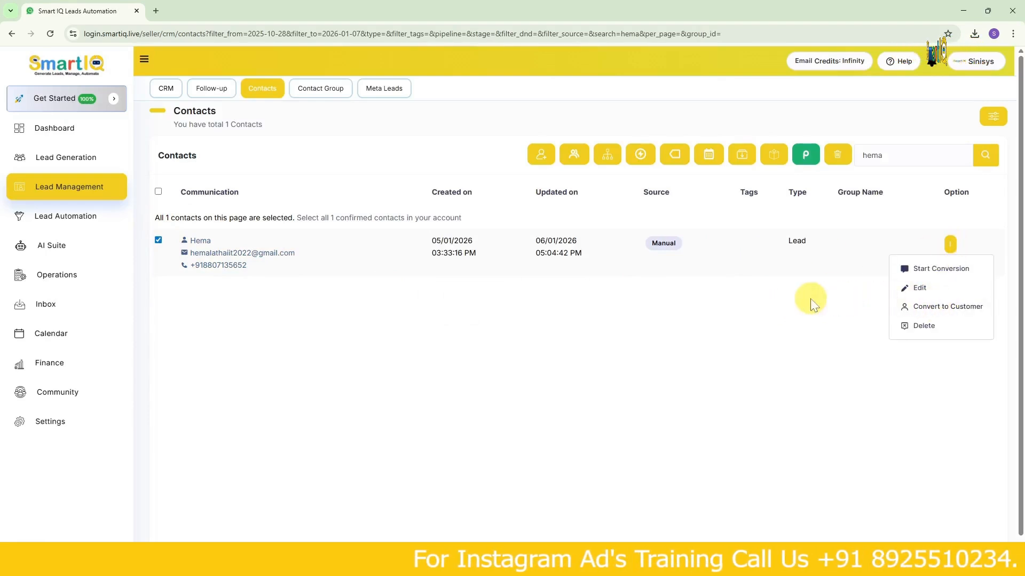
{"action": "left_click", "coordinate": [684, 300]}
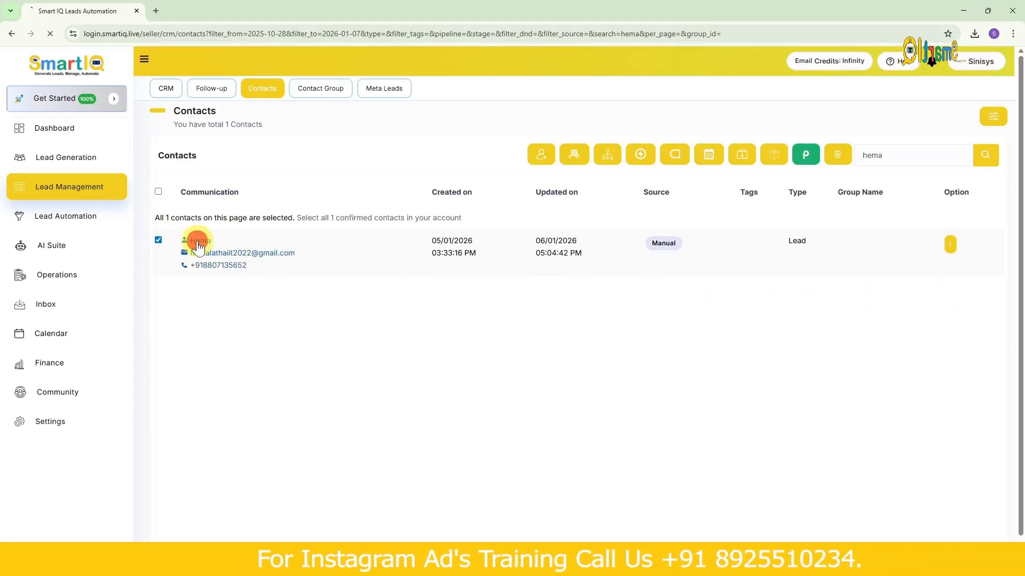
{"action": "left_click", "coordinate": [198, 241]}
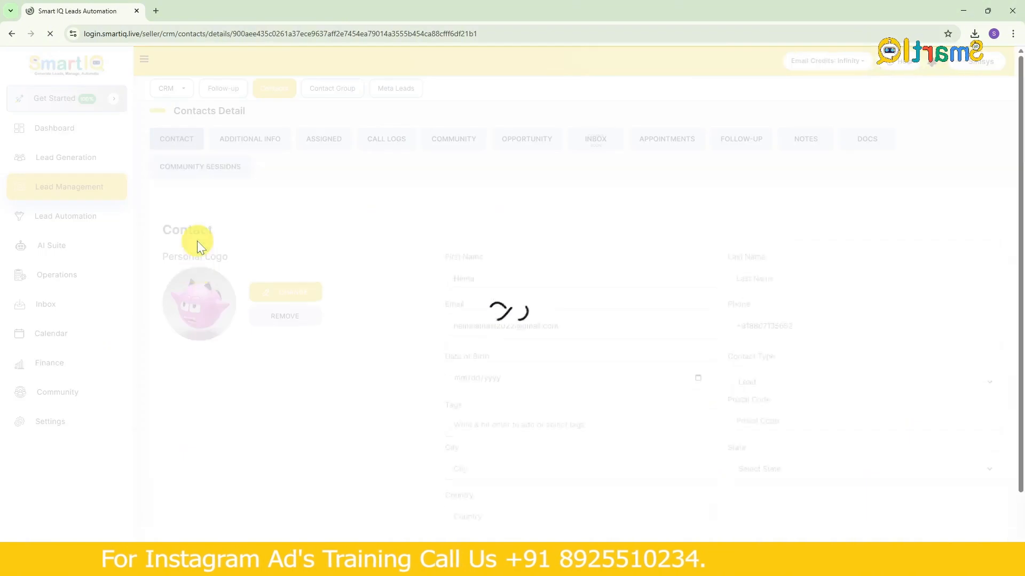
{"action": "left_click", "coordinate": [208, 167]}
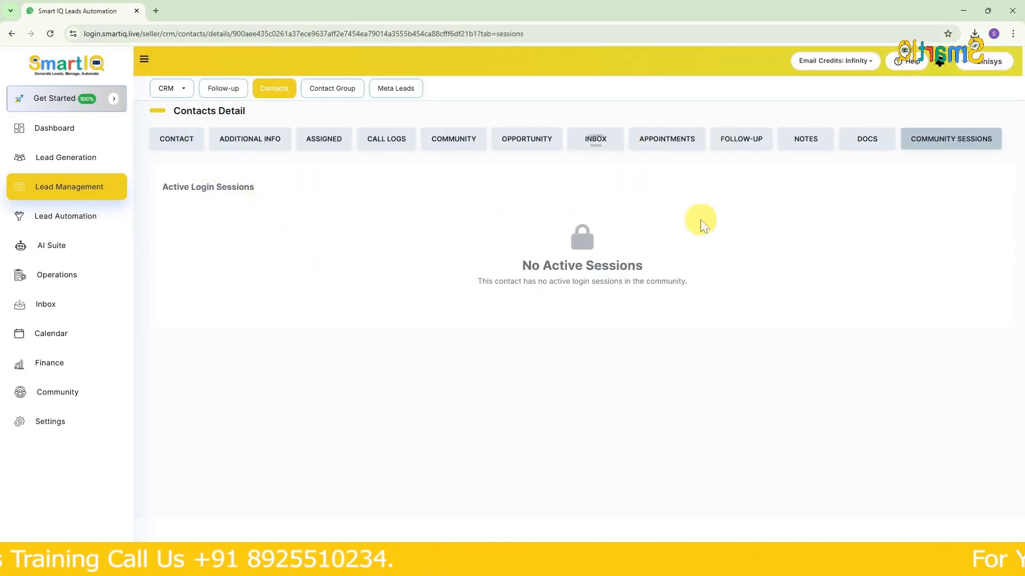
- Set a custom community login PIN for the contact and save the update
{"action": "left_click", "coordinate": [449, 145]}
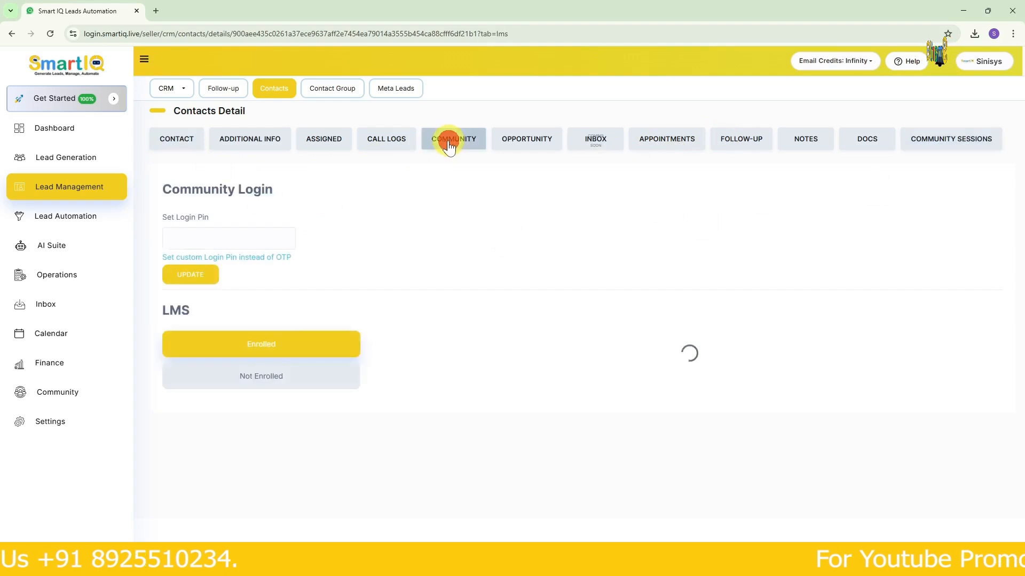
{"action": "left_click", "coordinate": [252, 259]}
{"action": "left_click", "coordinate": [254, 296]}
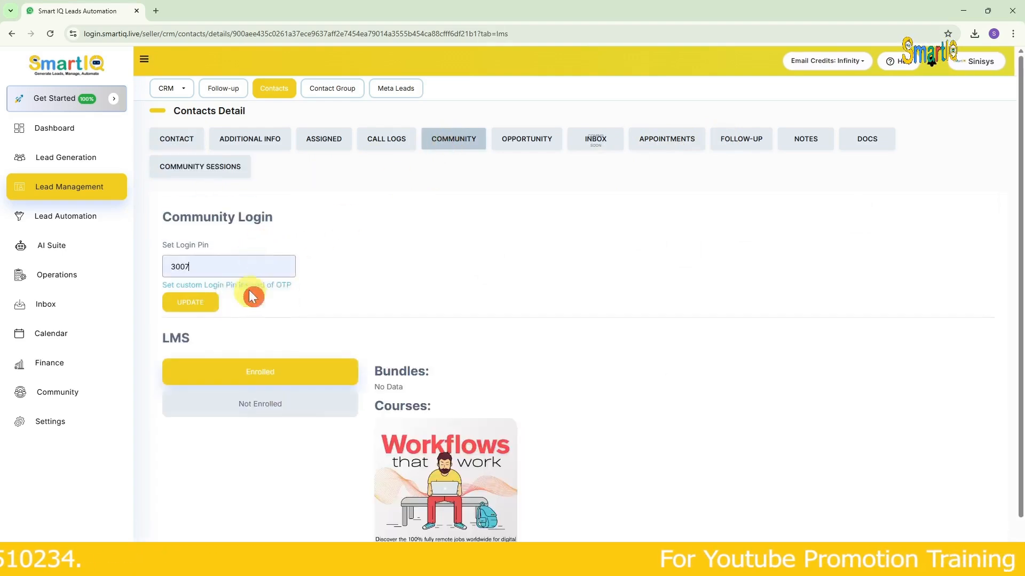
{"action": "scroll", "coordinate": [247, 268], "scroll_direction": "down", "scroll_amount": 1}
{"action": "left_click", "coordinate": [203, 248]}
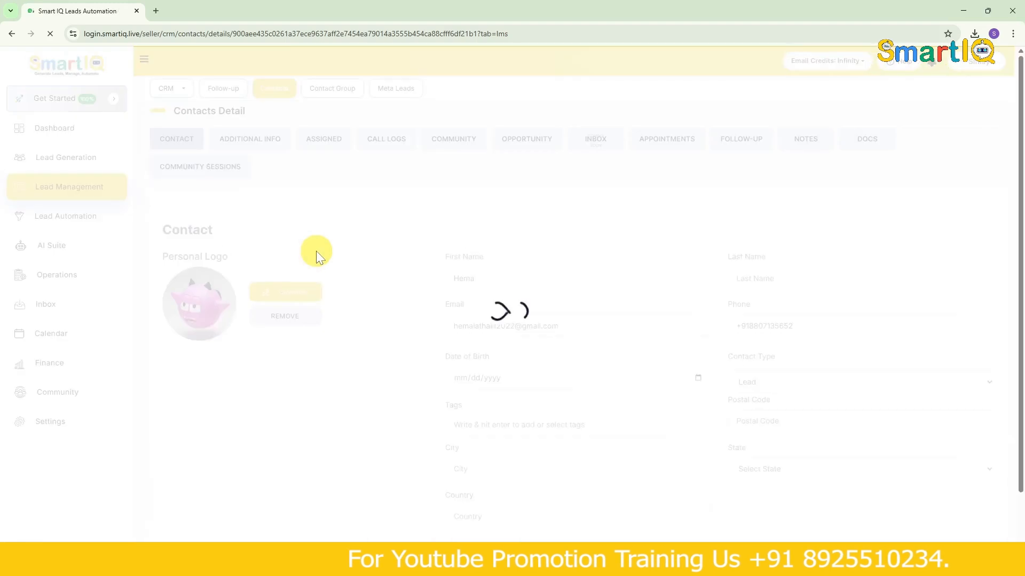
- Grant the contact access to bundle 1 from the bundles they are not enrolled in
{"action": "scroll", "coordinate": [317, 322], "scroll_direction": "down", "scroll_amount": 1}
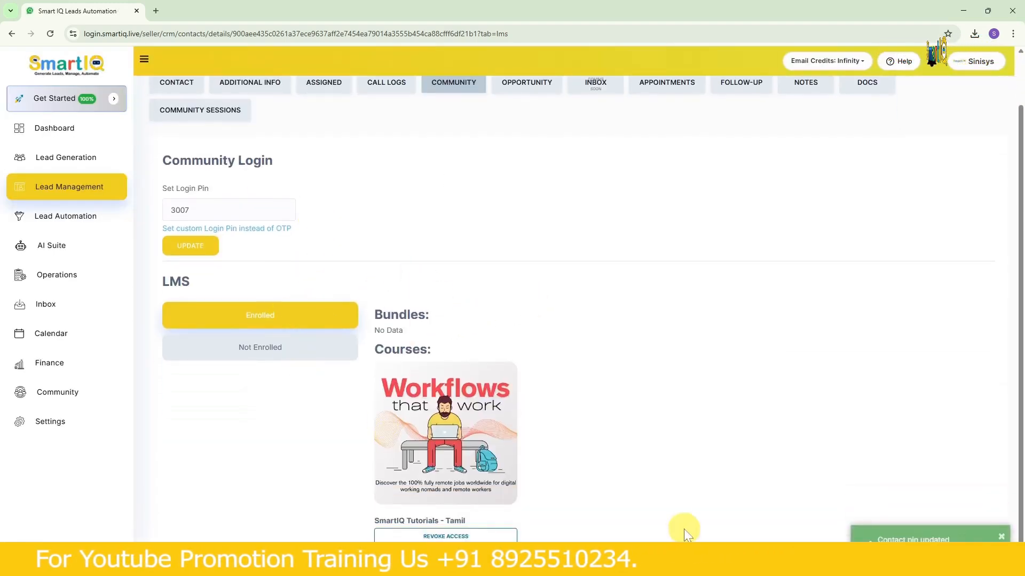
{"action": "left_click", "coordinate": [415, 311]}
{"action": "left_click", "coordinate": [250, 315]}
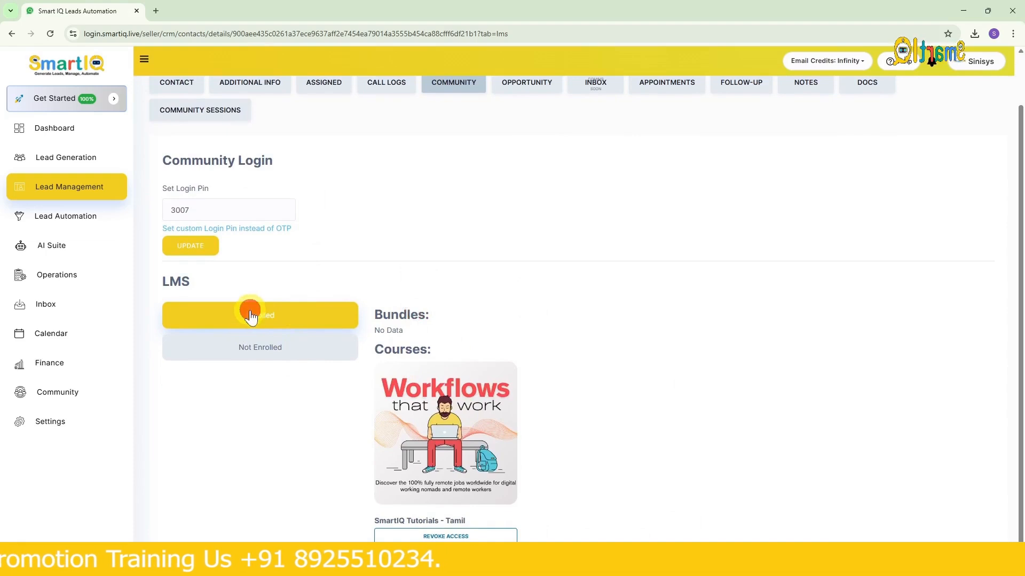
{"action": "left_click", "coordinate": [281, 353]}
{"action": "scroll", "coordinate": [462, 360], "scroll_direction": "down", "scroll_amount": 3}
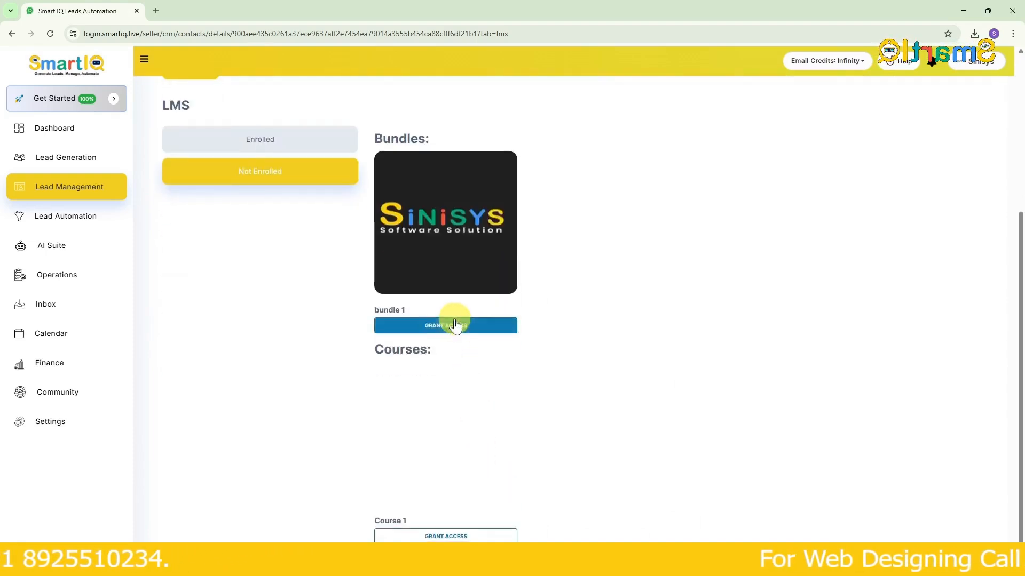
{"action": "left_click", "coordinate": [434, 320]}
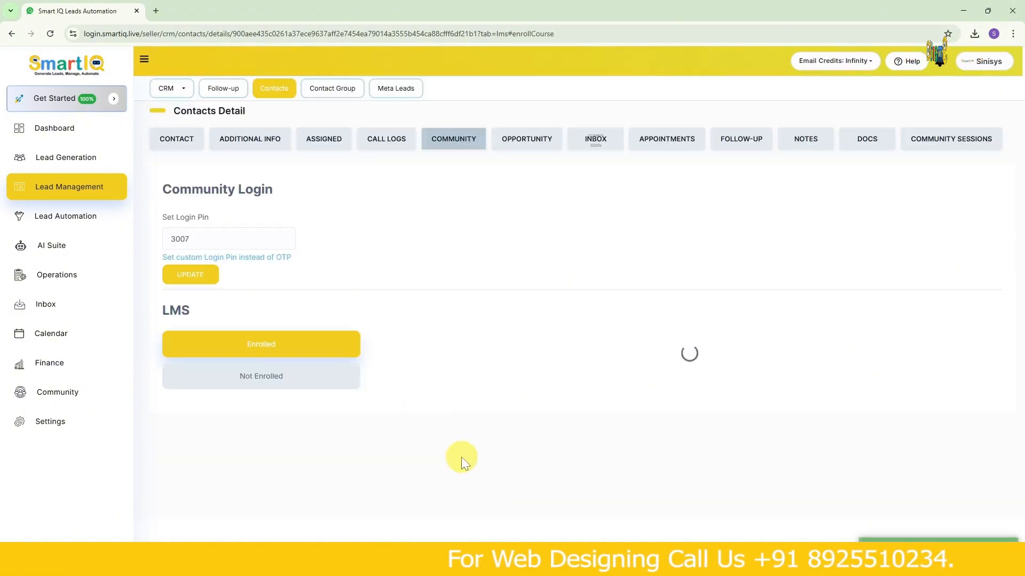
- Grant the contact access to Course 1 from the courses they are not enrolled in
{"action": "scroll", "coordinate": [299, 374], "scroll_direction": "down", "scroll_amount": 4}
{"action": "left_click", "coordinate": [283, 169]}
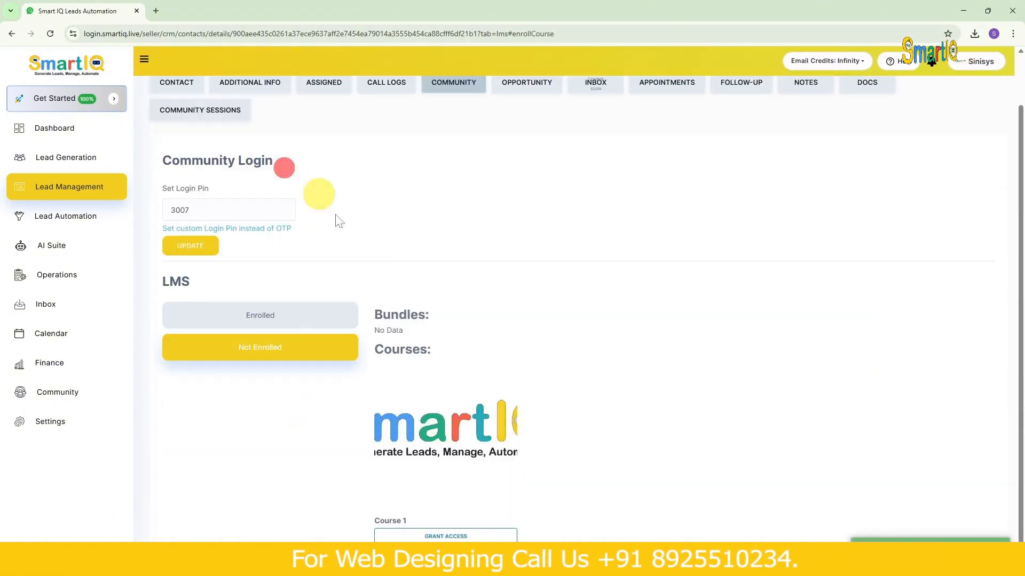
{"action": "left_click", "coordinate": [435, 536]}
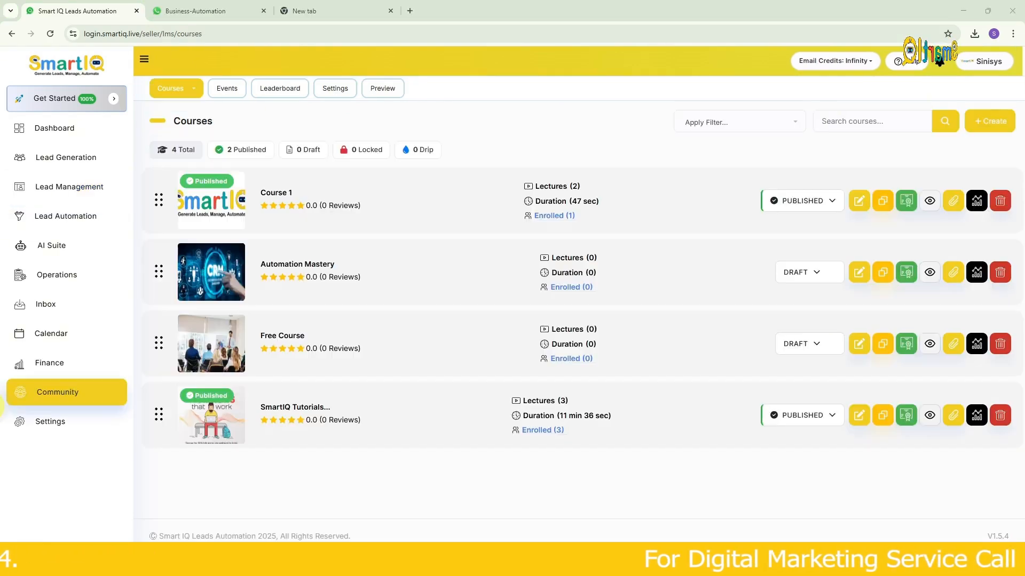
- Switch to the Business-Automation community site and start a new community post titled "course"
{"action": "left_click", "coordinate": [204, 9]}
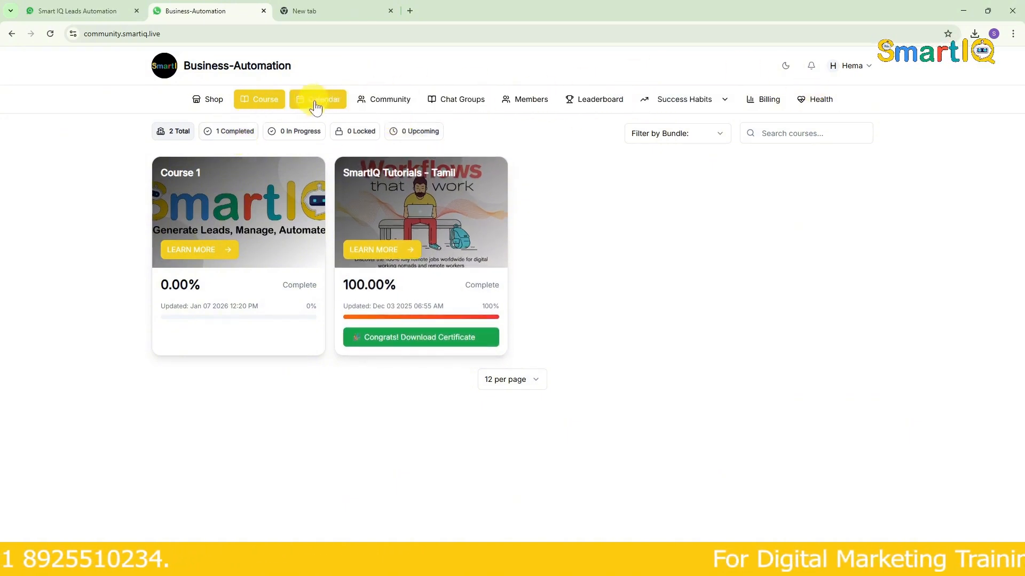
{"action": "left_click", "coordinate": [403, 105]}
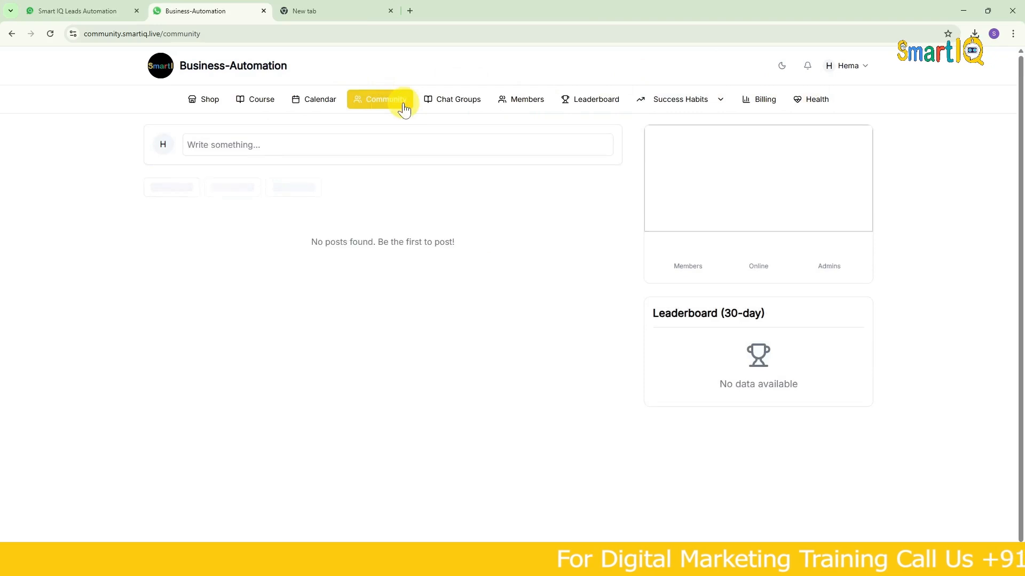
{"action": "double_click", "coordinate": [307, 142]}
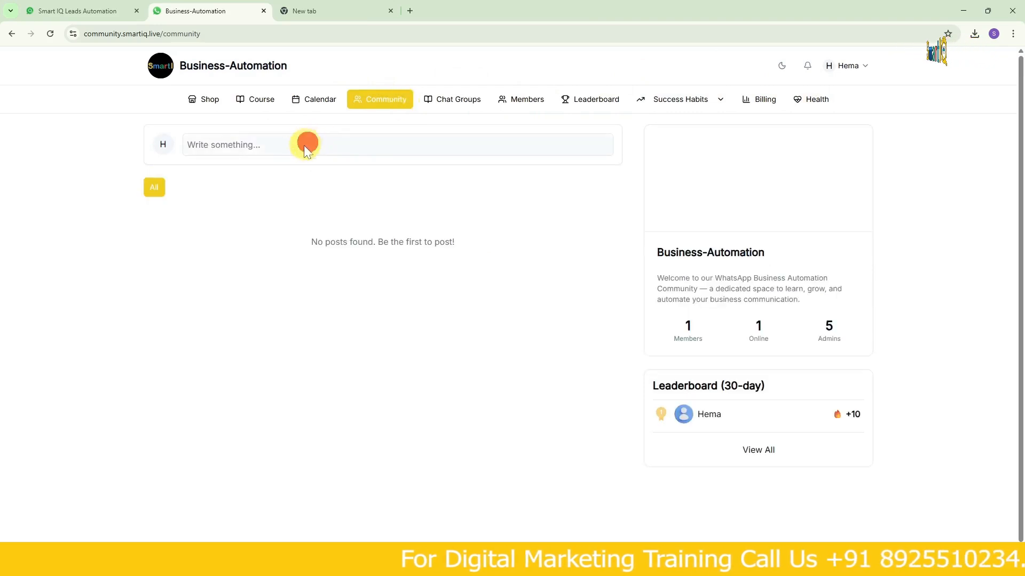
{"action": "double_click", "coordinate": [257, 144]}
{"action": "left_click", "coordinate": [290, 149]}
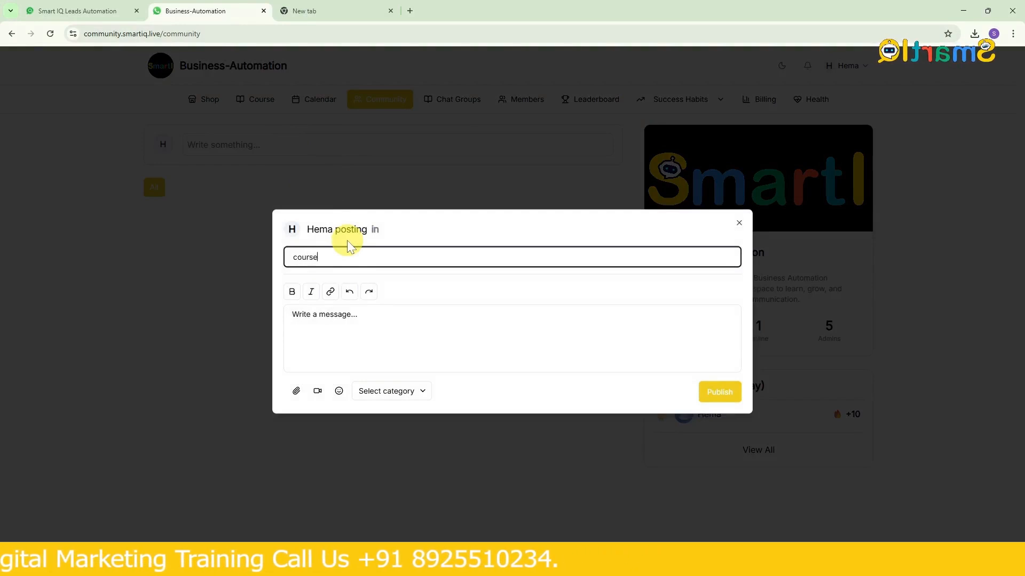
- Write "it i nice course" as the post's message, check the available categories and publish the post
{"action": "left_click", "coordinate": [379, 317]}
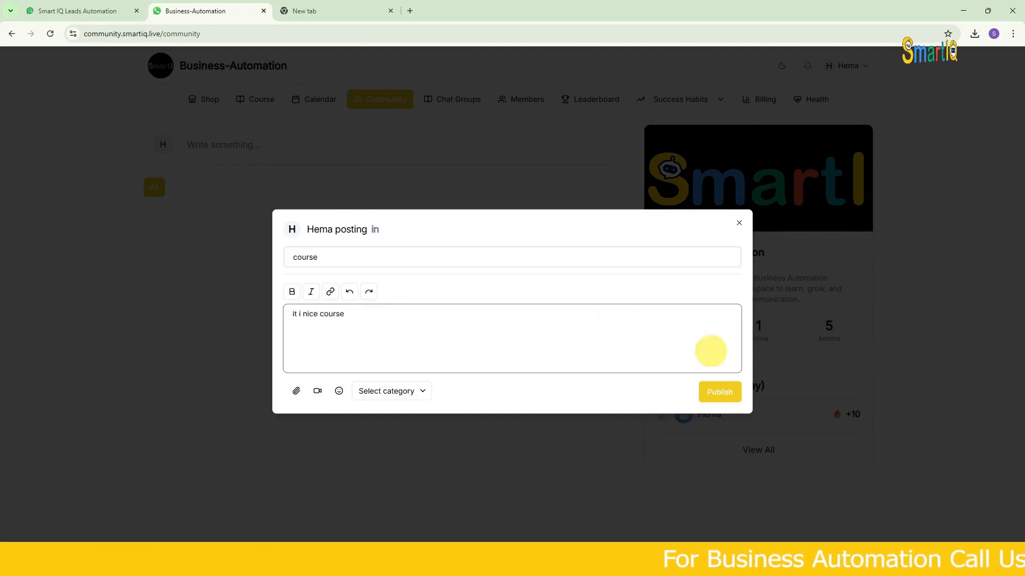
{"action": "left_click", "coordinate": [412, 392]}
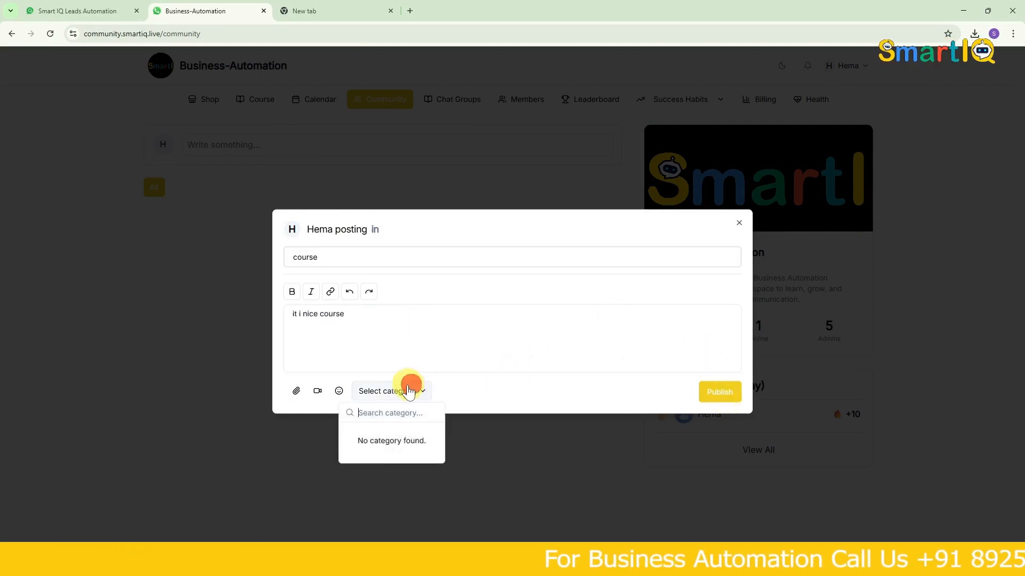
{"action": "left_click", "coordinate": [590, 401]}
{"action": "left_click", "coordinate": [723, 392]}
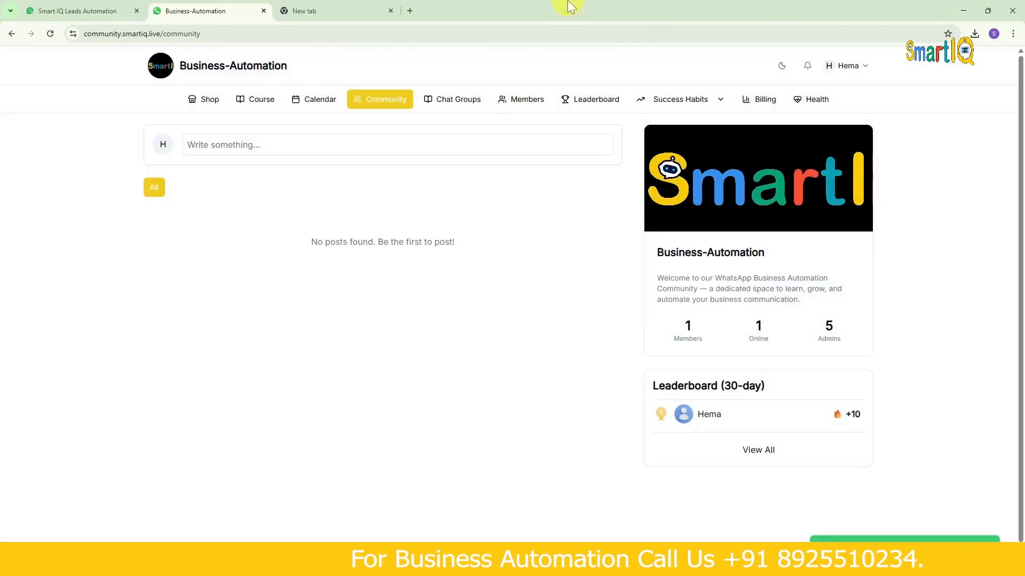
- Switch back to Smart IQ Leads Automation and check the course comments for All Courses, reloading the page
{"action": "left_click", "coordinate": [88, 8]}
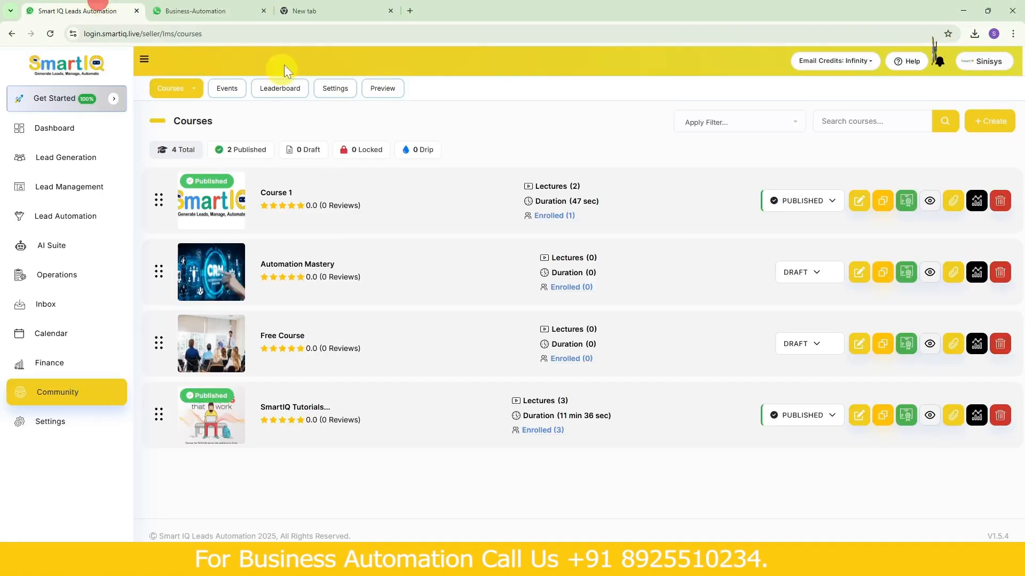
{"action": "left_click", "coordinate": [166, 94]}
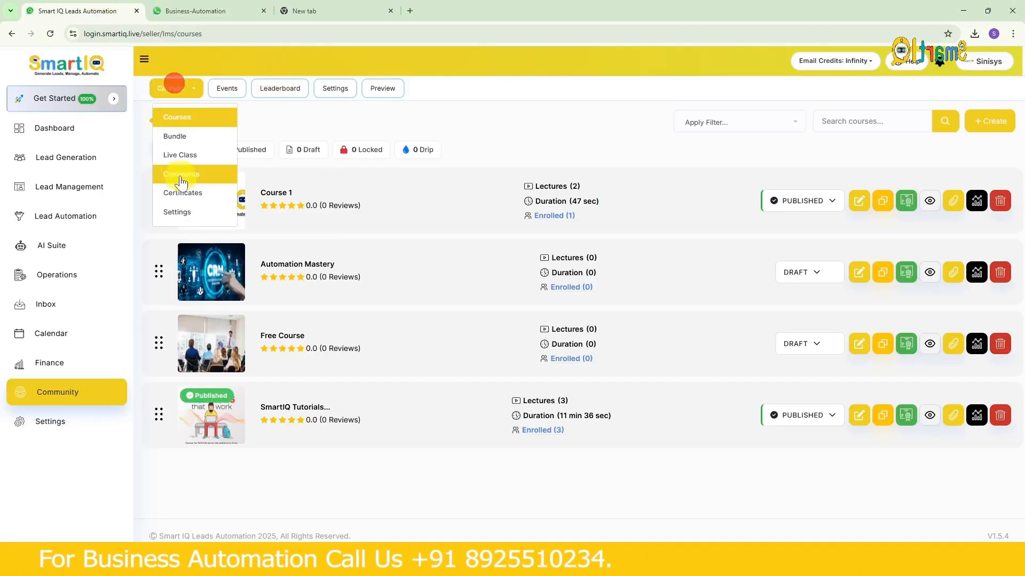
{"action": "left_click", "coordinate": [178, 165]}
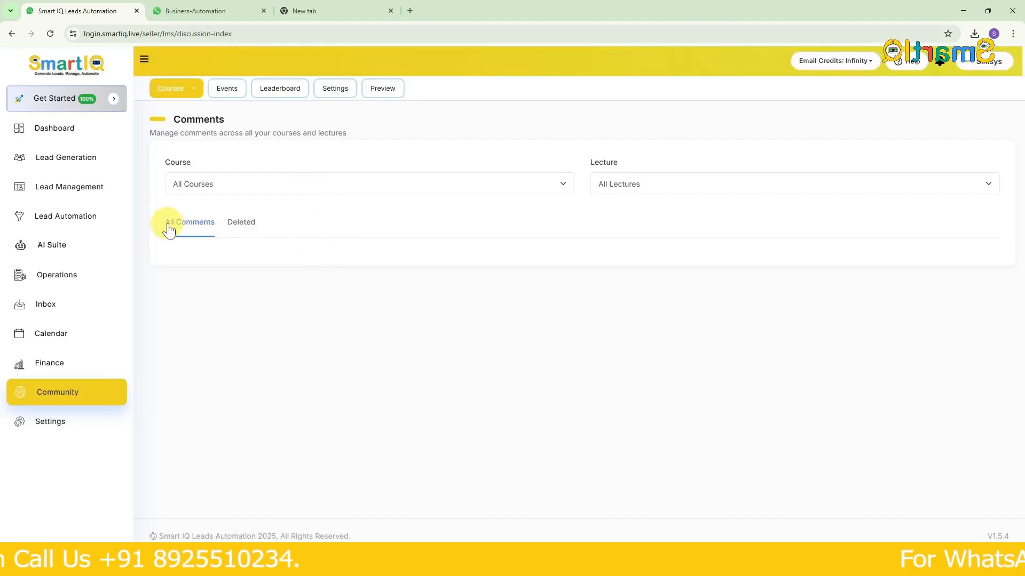
{"action": "left_click", "coordinate": [331, 187]}
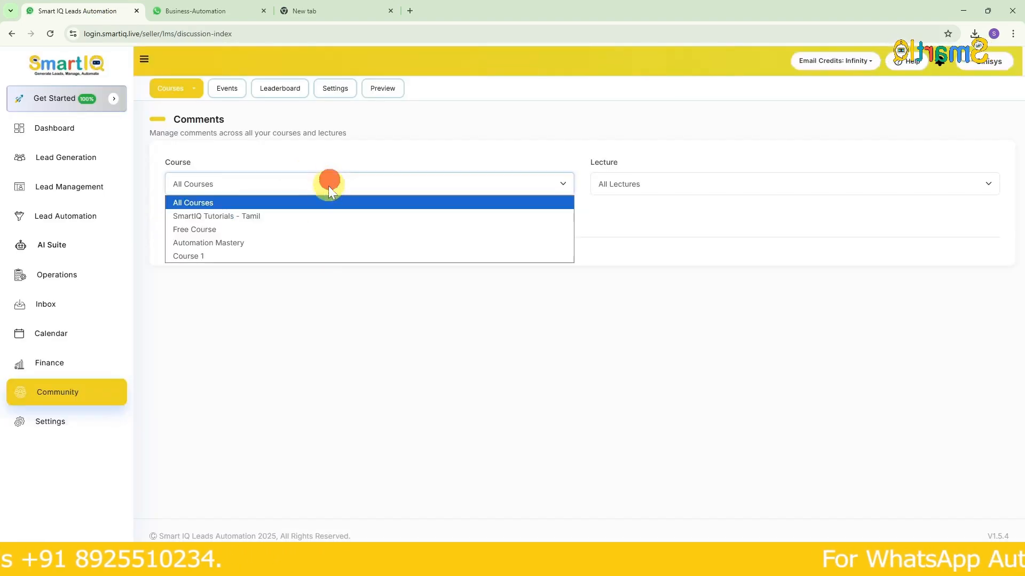
{"action": "left_click", "coordinate": [283, 201]}
{"action": "left_click", "coordinate": [49, 33]}
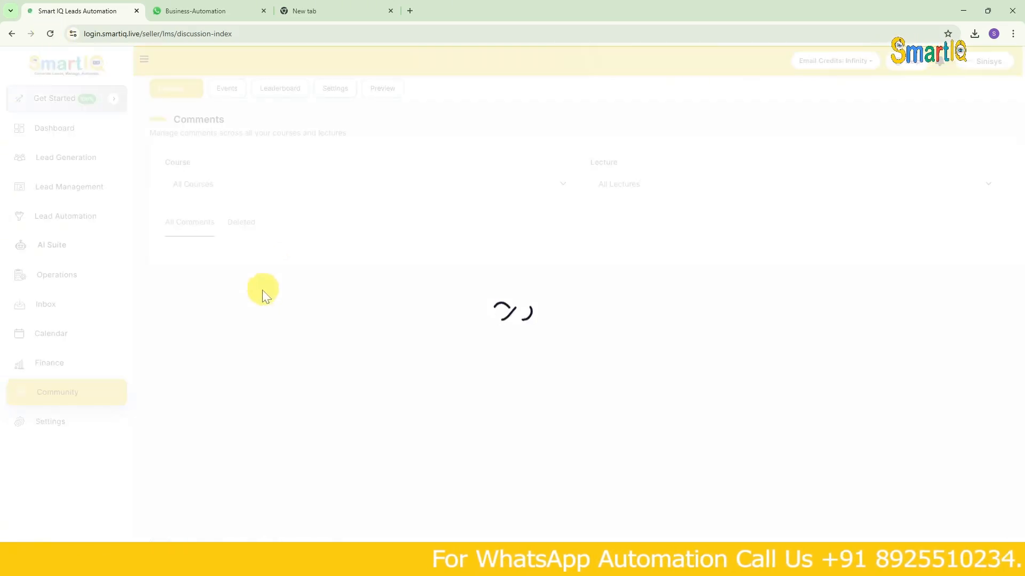
- Switch to the Business-Automation community site and post the comment "it is nice course" on lesson 1 of Course 1
{"action": "left_click", "coordinate": [176, 16]}
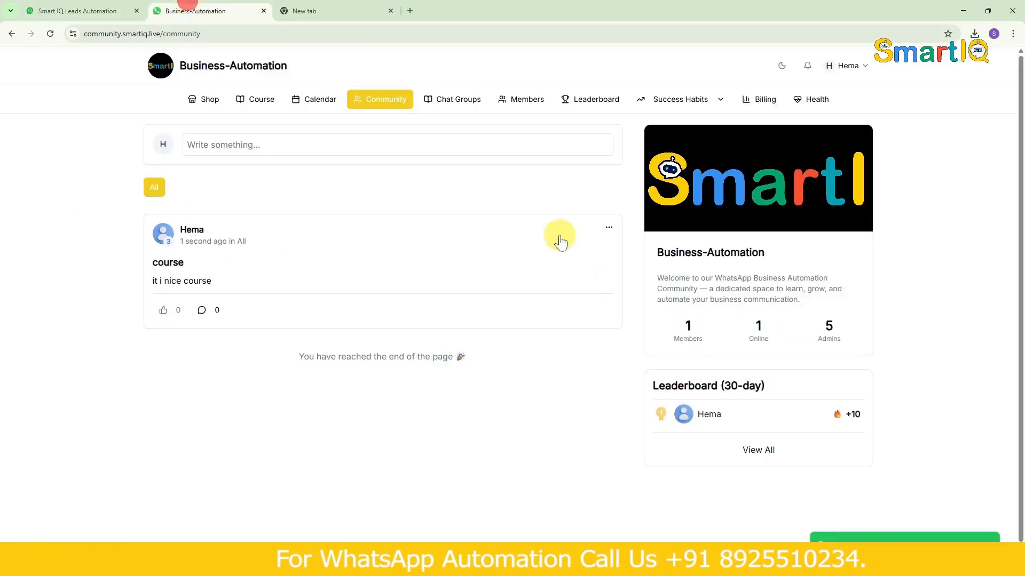
{"action": "left_click", "coordinate": [263, 102]}
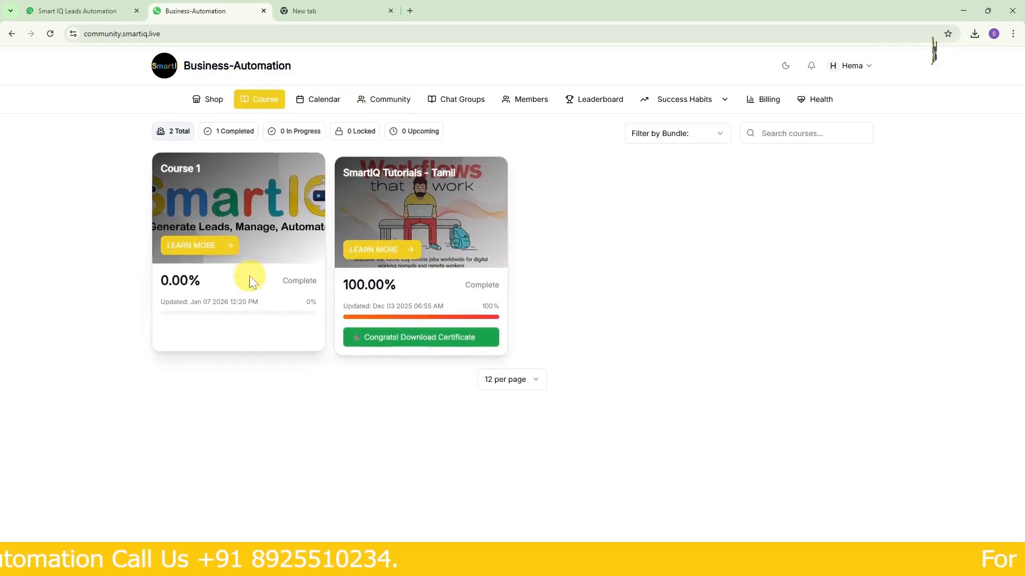
{"action": "left_click", "coordinate": [225, 244]}
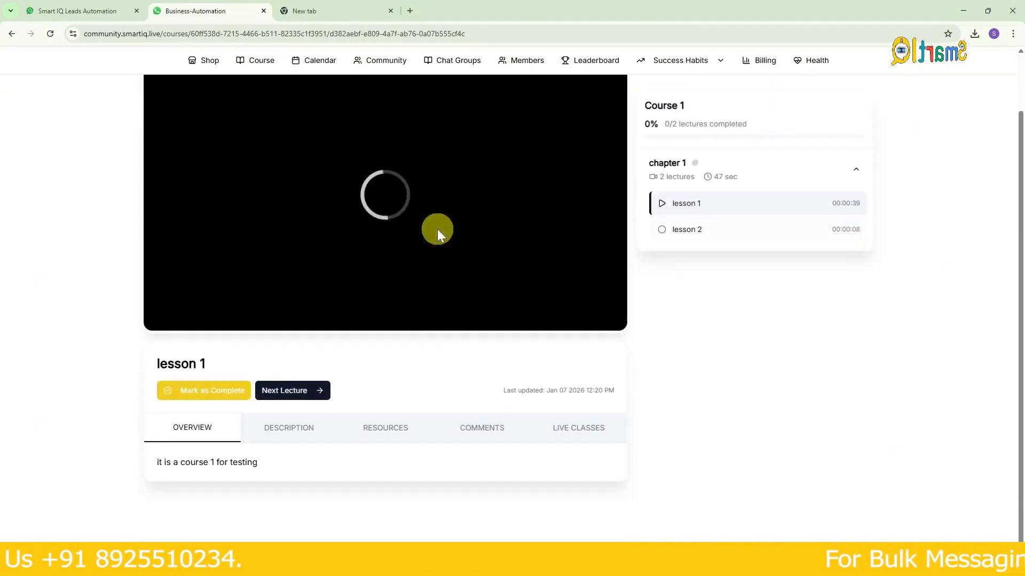
{"action": "left_click", "coordinate": [470, 412]}
{"action": "scroll", "coordinate": [453, 432], "scroll_direction": "down", "scroll_amount": 2}
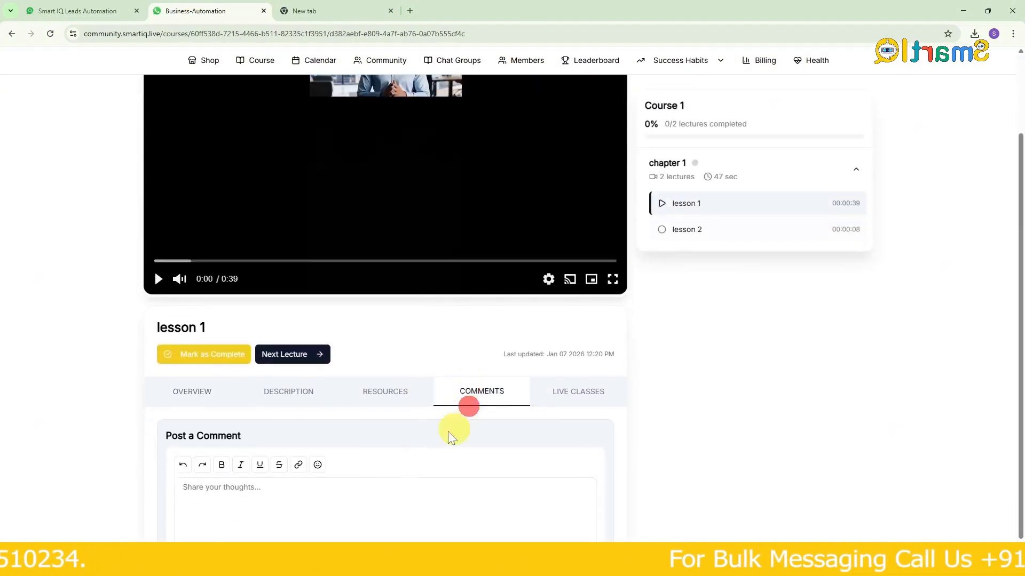
{"action": "left_click", "coordinate": [337, 455]}
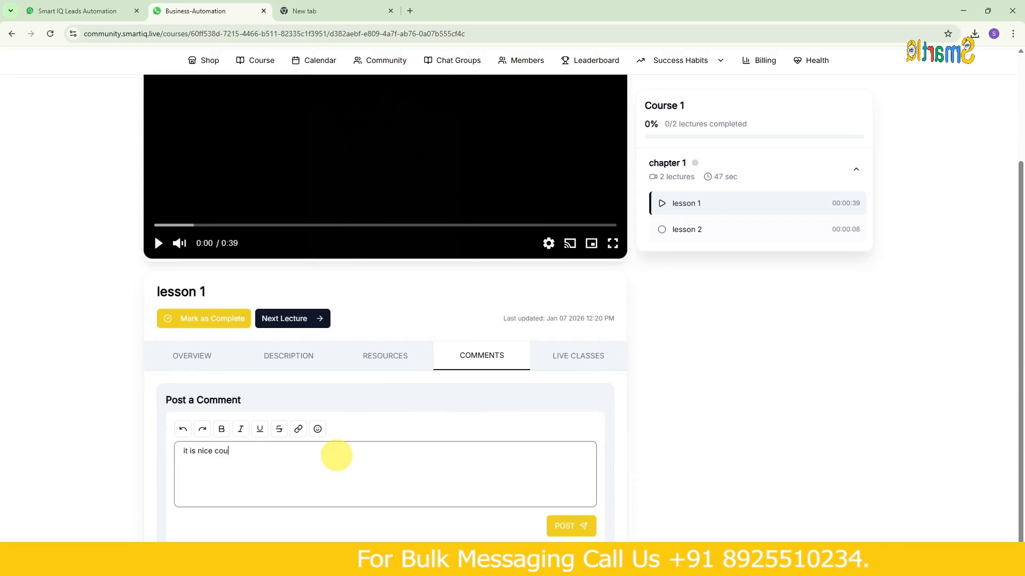
{"action": "left_click", "coordinate": [570, 526]}
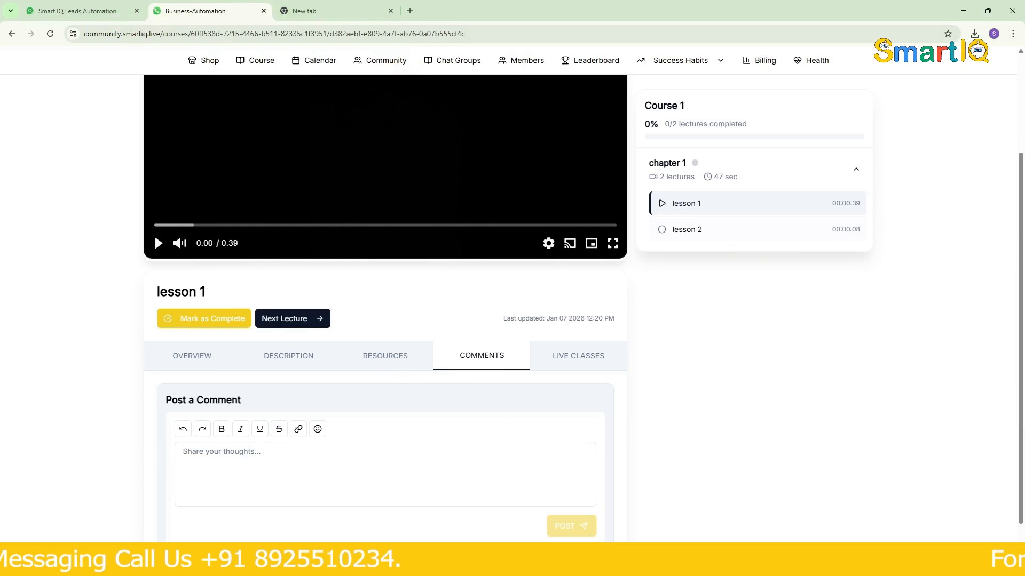
- Switch back to Smart IQ Leads Automation and reply "thank you" to the member's comment on lesson 1
{"action": "left_click", "coordinate": [51, 10]}
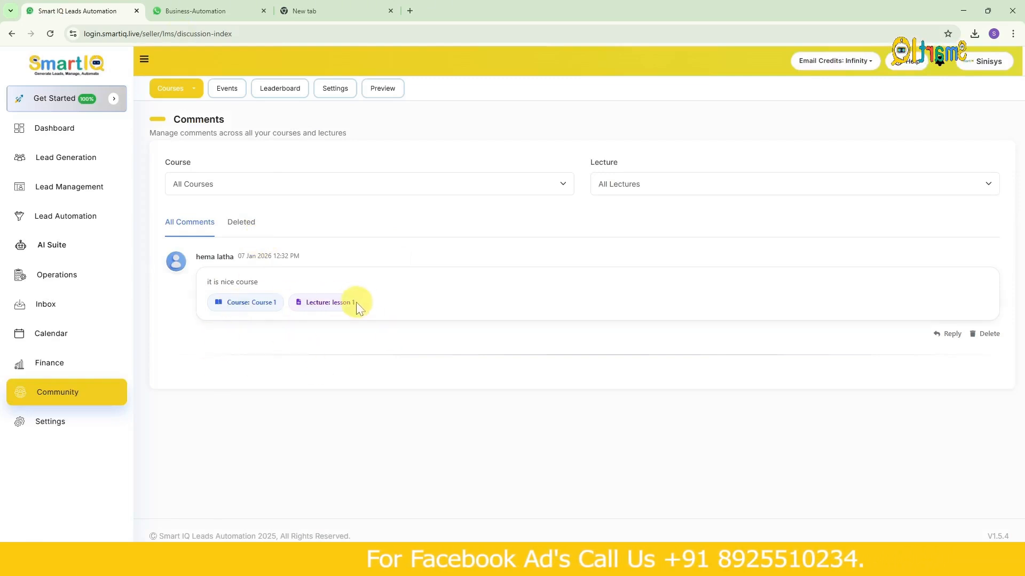
{"action": "left_click", "coordinate": [934, 339]}
{"action": "left_click", "coordinate": [604, 373]}
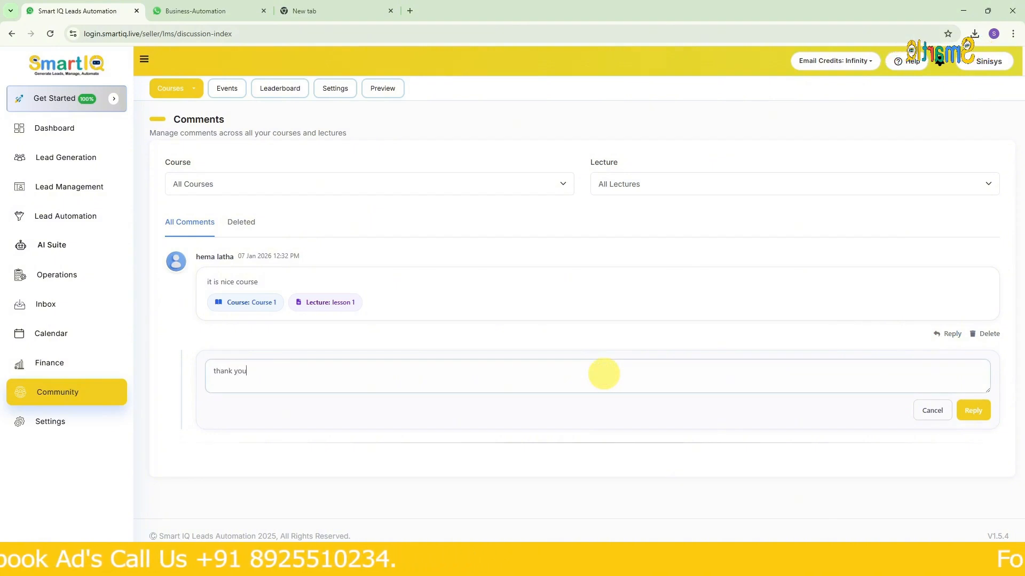
{"action": "left_click", "coordinate": [968, 411]}
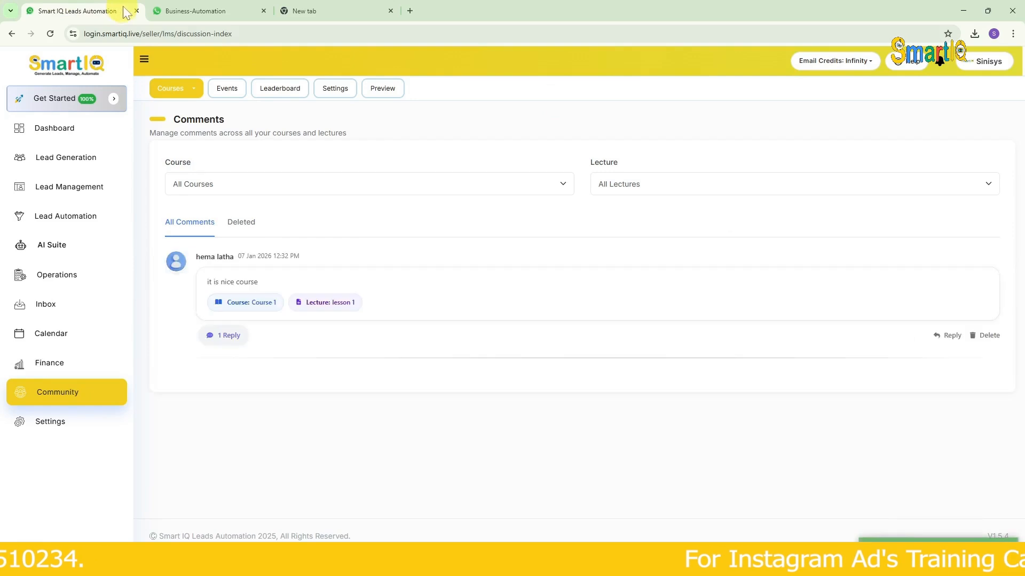
- Switch to the Business-Automation community site and view the replies to the lesson 1 comment
{"action": "left_click", "coordinate": [193, 11]}
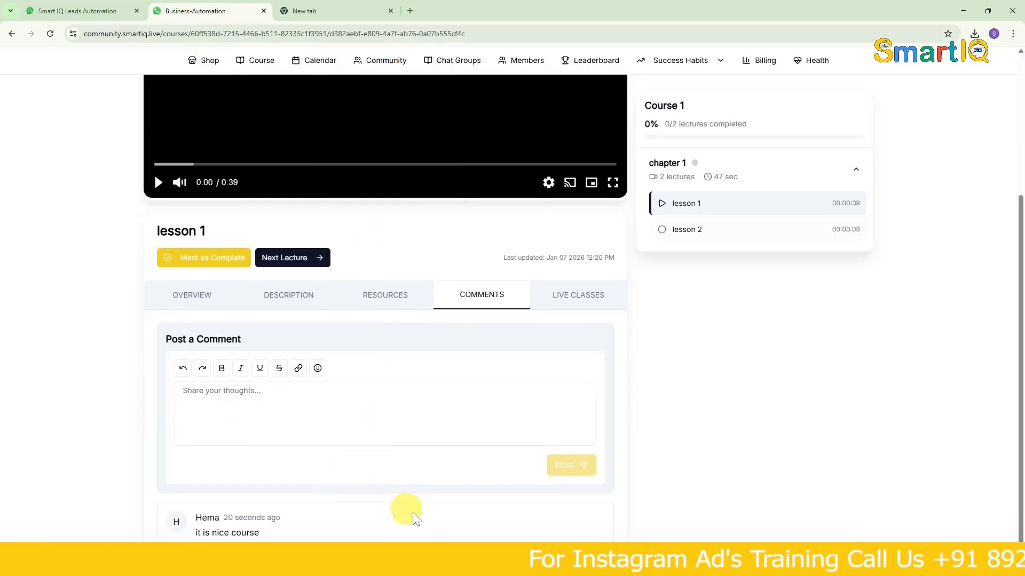
{"action": "scroll", "coordinate": [533, 537], "scroll_direction": "down", "scroll_amount": 1}
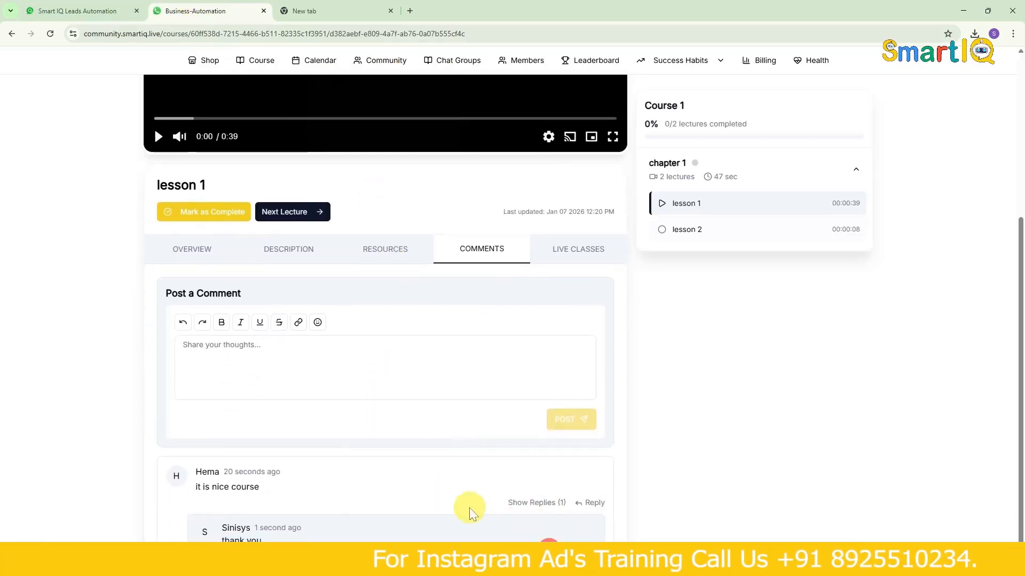
{"action": "scroll", "coordinate": [297, 414], "scroll_direction": "up", "scroll_amount": 5}
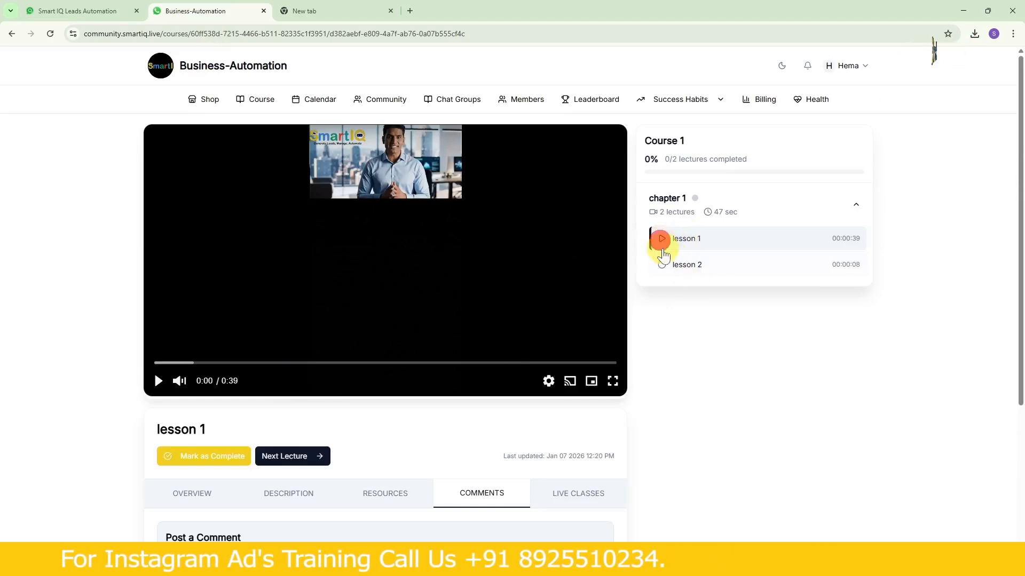
- Play the lesson 1 video briefly and download the completion certificate for the SmartIQ Tutorials - Tamil course
{"action": "left_click", "coordinate": [685, 238]}
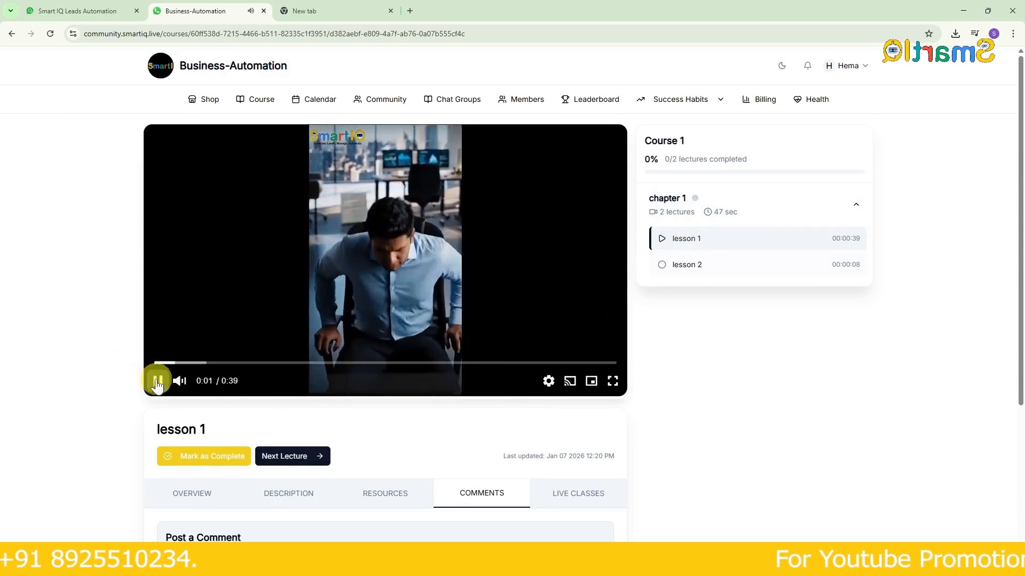
{"action": "left_click", "coordinate": [185, 382]}
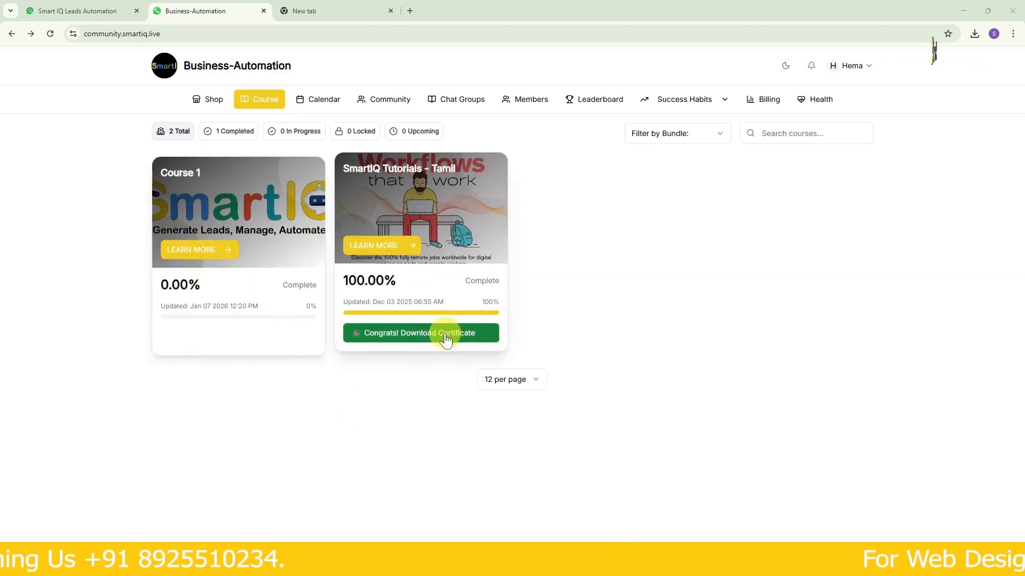
{"action": "left_click", "coordinate": [446, 336]}
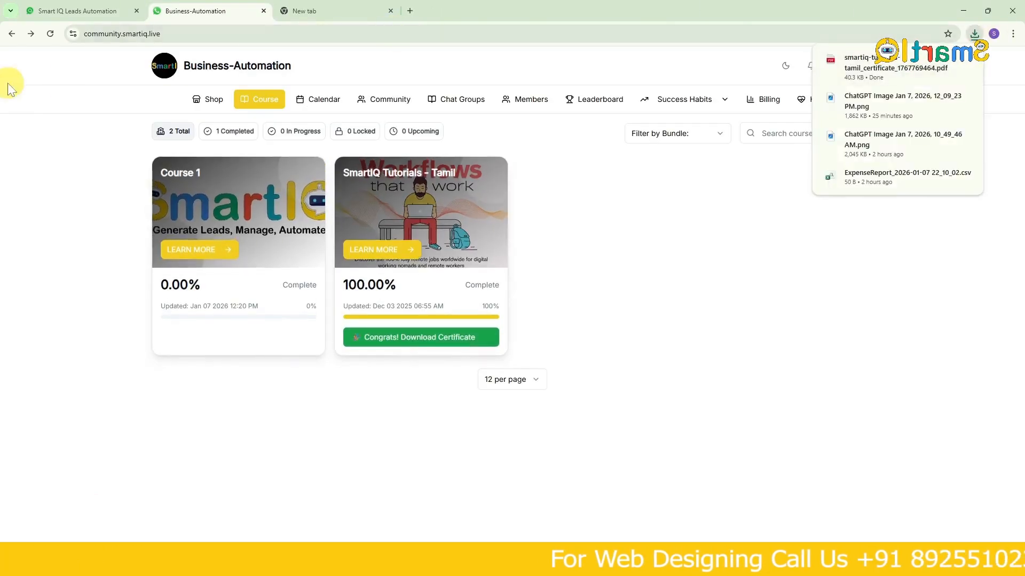
- Switch back to Smart IQ Leads Automation and check the VdoCipher and Zoom tabs of the course settings
{"action": "left_click", "coordinate": [53, 10]}
{"action": "left_click", "coordinate": [169, 86]}
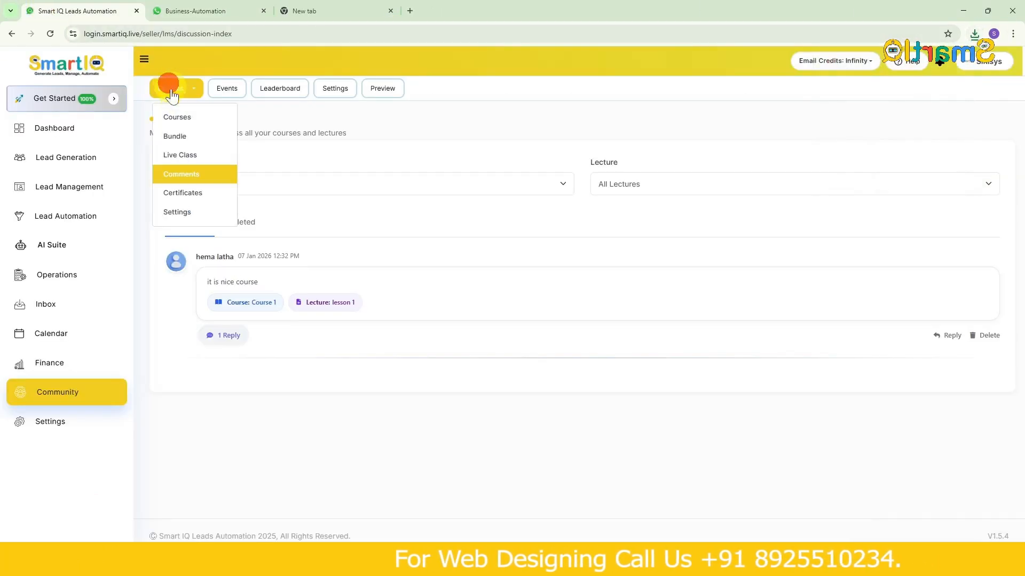
{"action": "left_click", "coordinate": [194, 216]}
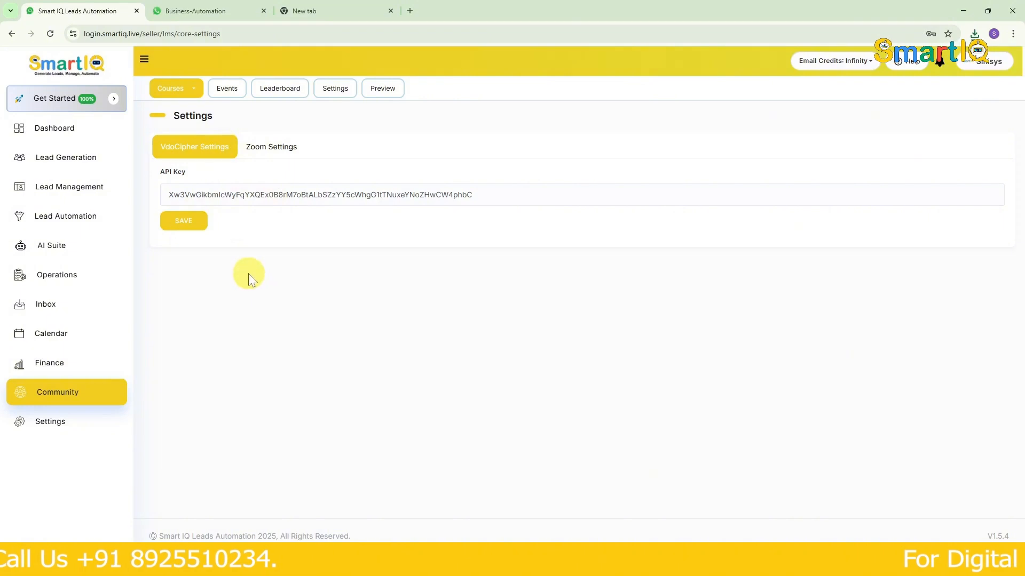
{"action": "left_click", "coordinate": [268, 144]}
{"action": "left_click", "coordinate": [193, 143]}
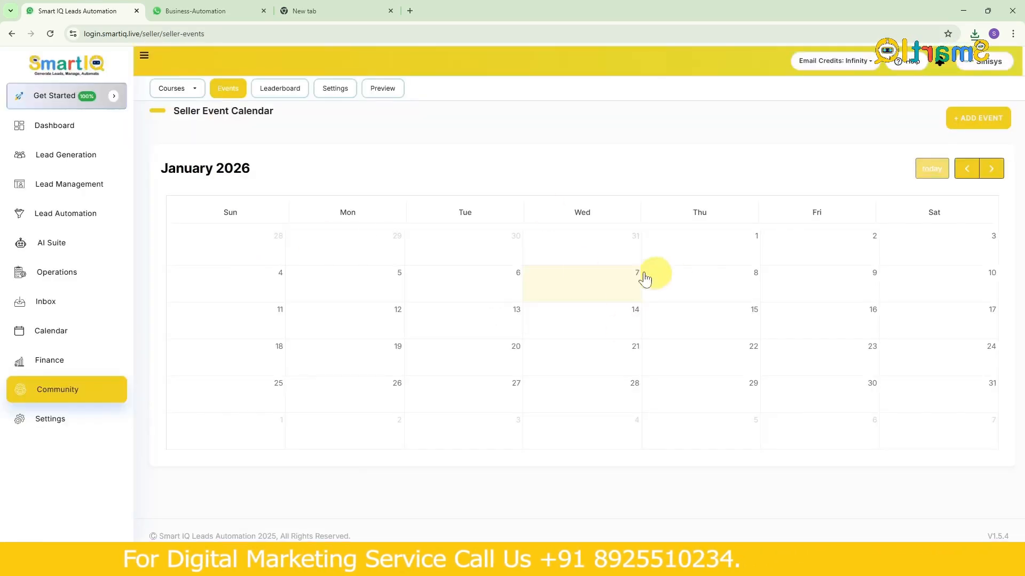
- Add a community event titled "course 1 live class" with link "zoom.com" and description "this is demo class", and try to submit it
{"action": "left_click", "coordinate": [979, 114]}
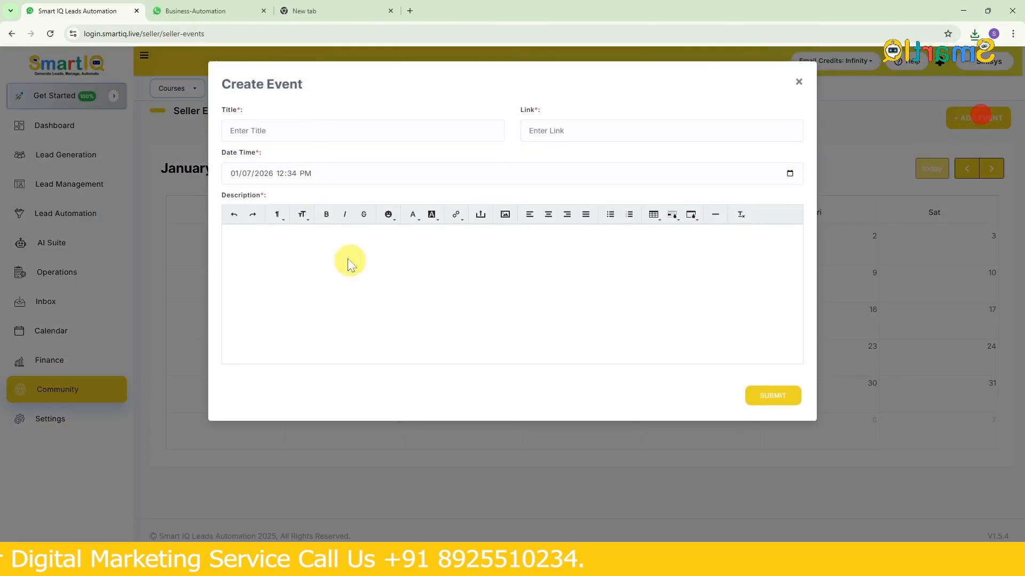
{"action": "left_click", "coordinate": [309, 132]}
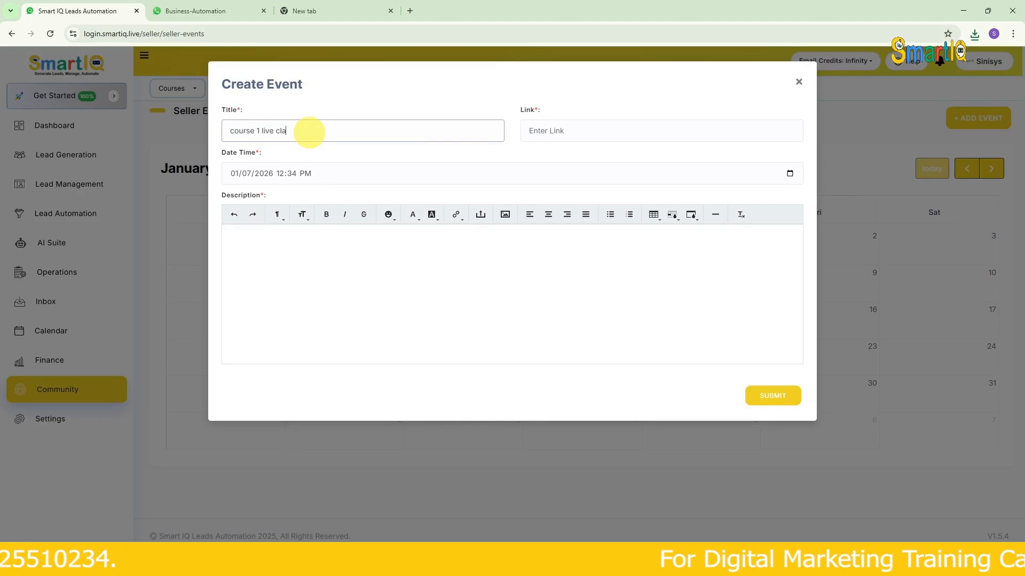
{"action": "type", "text": "course 1 live class"}
{"action": "left_click", "coordinate": [555, 130]}
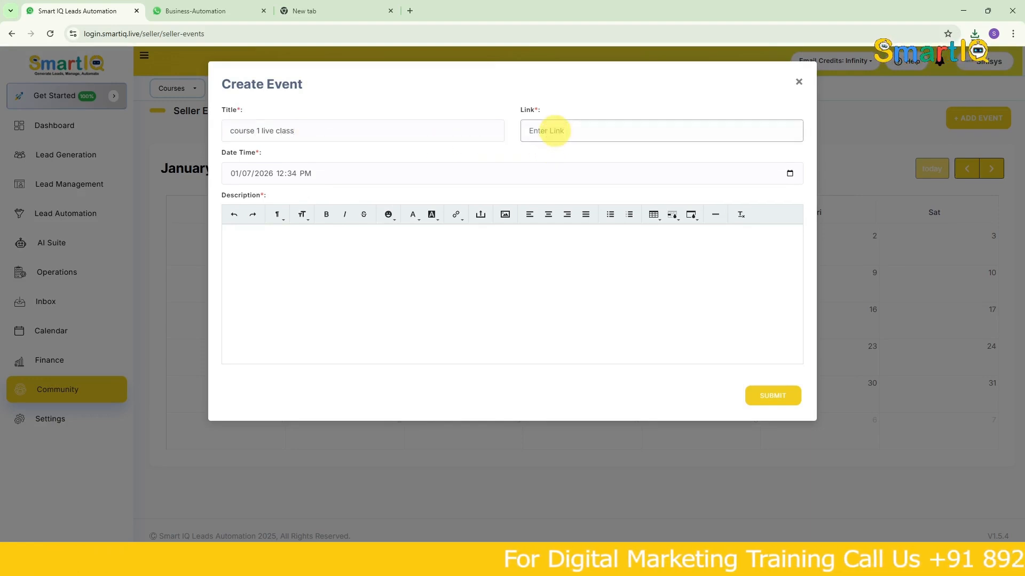
{"action": "left_click", "coordinate": [359, 321]}
{"action": "left_click", "coordinate": [353, 177]}
{"action": "left_click", "coordinate": [329, 247]}
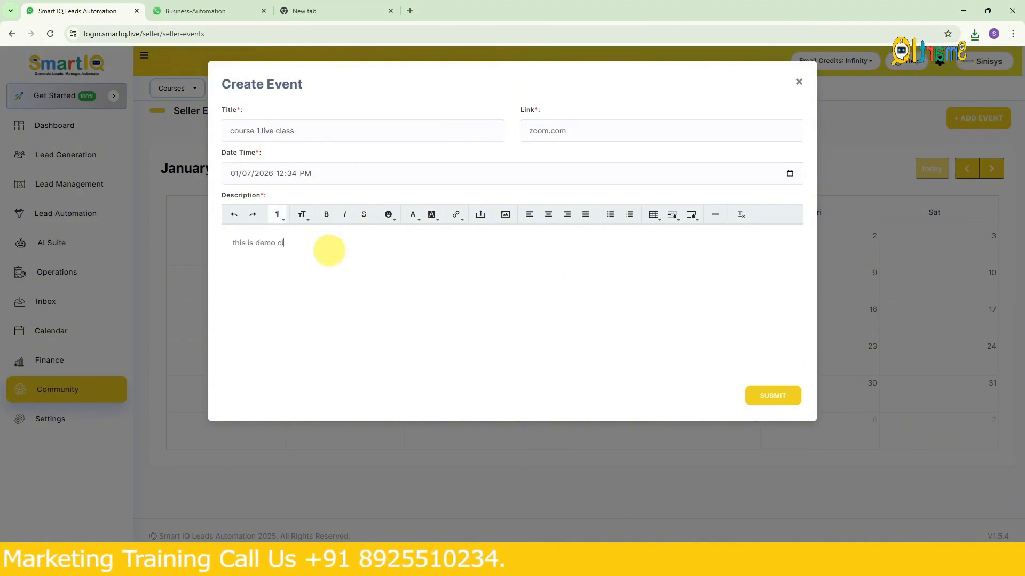
{"action": "left_click", "coordinate": [769, 397]}
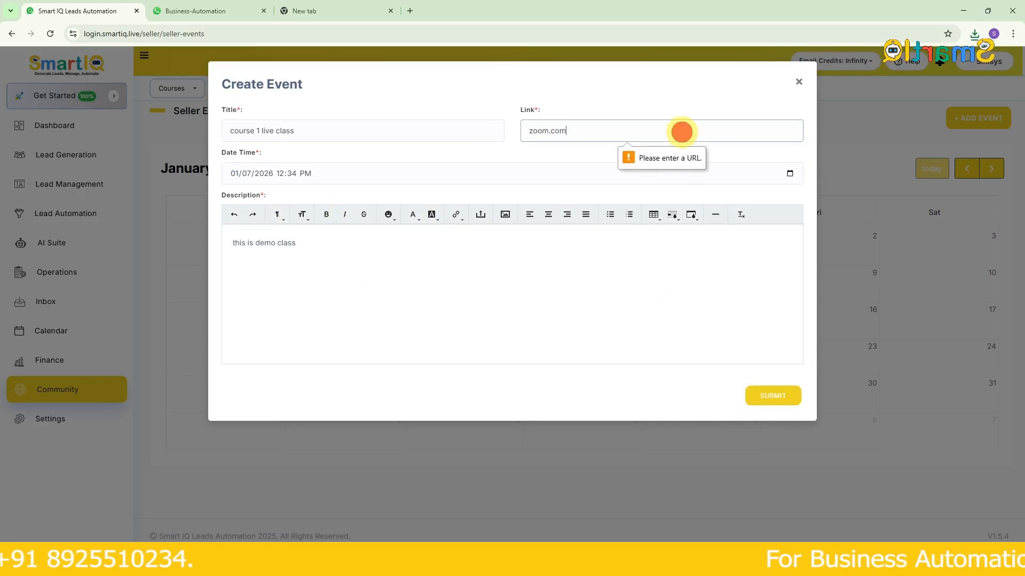
{"action": "key", "text": "BackSpace"}
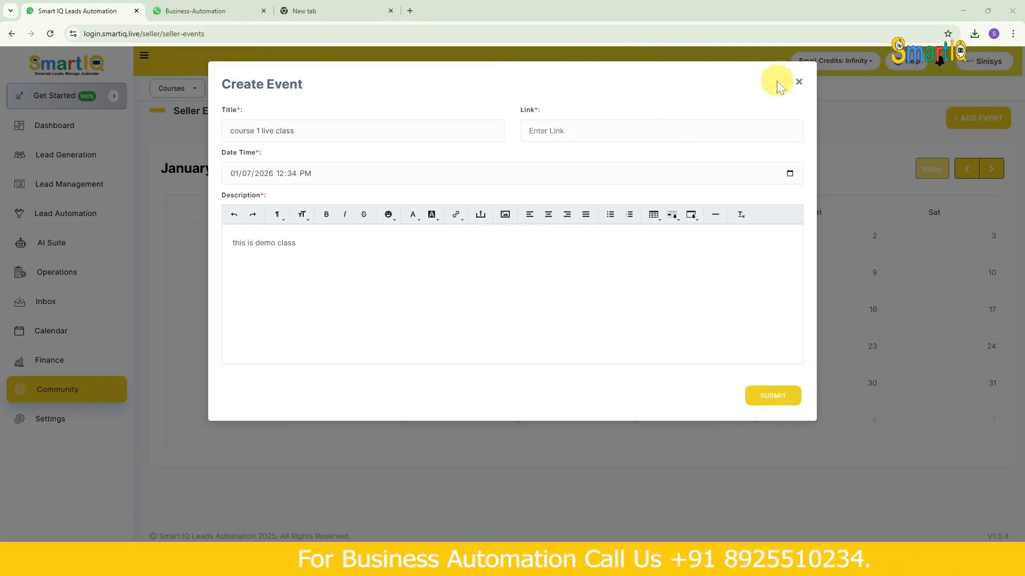
{"action": "left_click", "coordinate": [637, 127]}
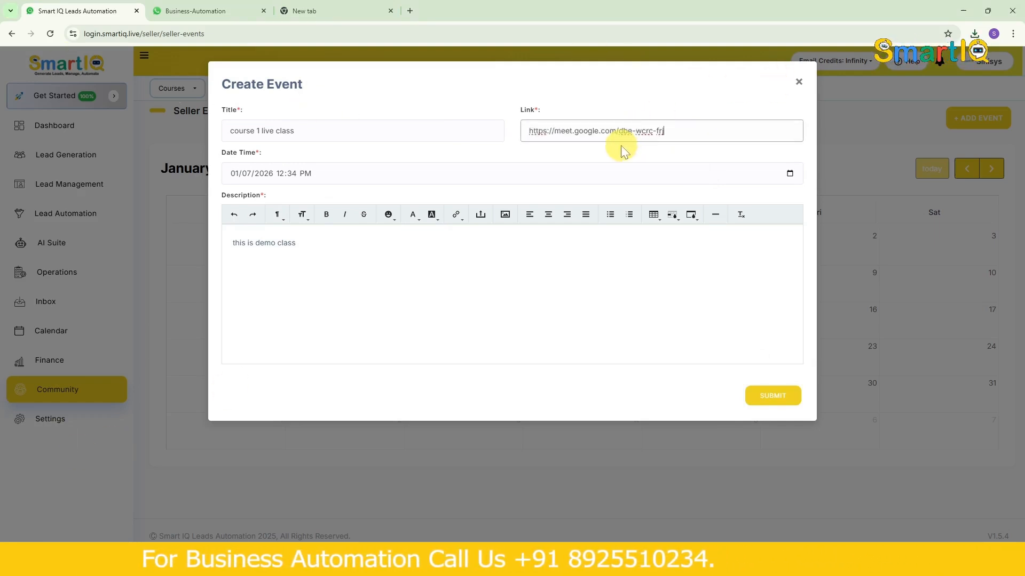
{"action": "left_click", "coordinate": [779, 401]}
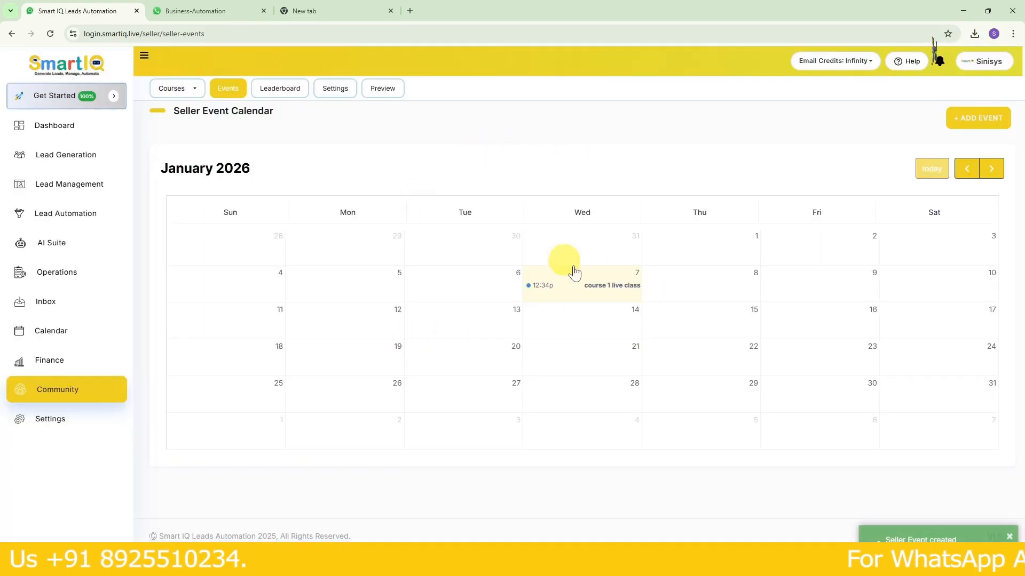
- Switch to the Business-Automation community site and check the details of the "course 1 live class" event in its calendar
{"action": "left_click", "coordinate": [193, 8]}
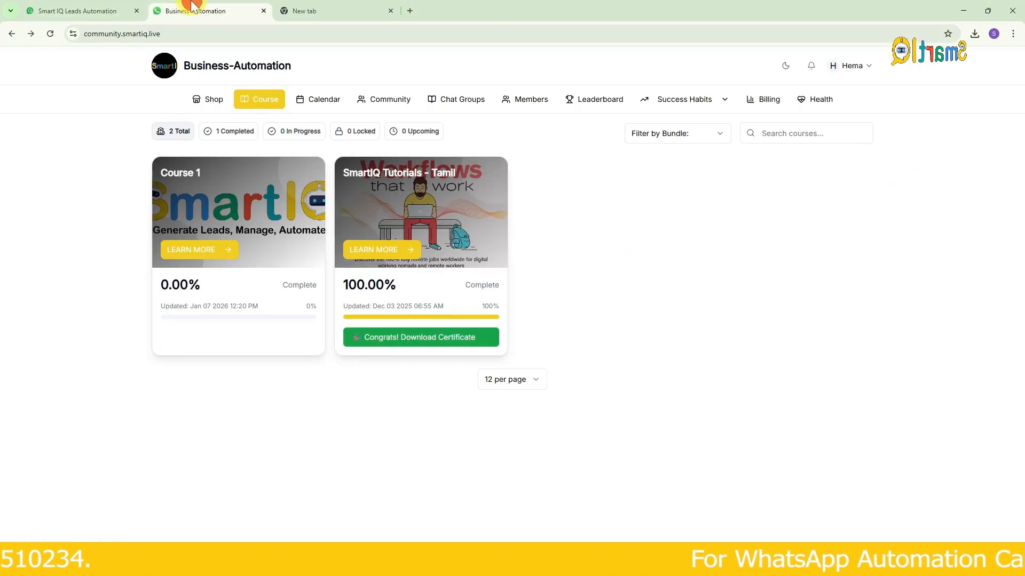
{"action": "left_click", "coordinate": [327, 102]}
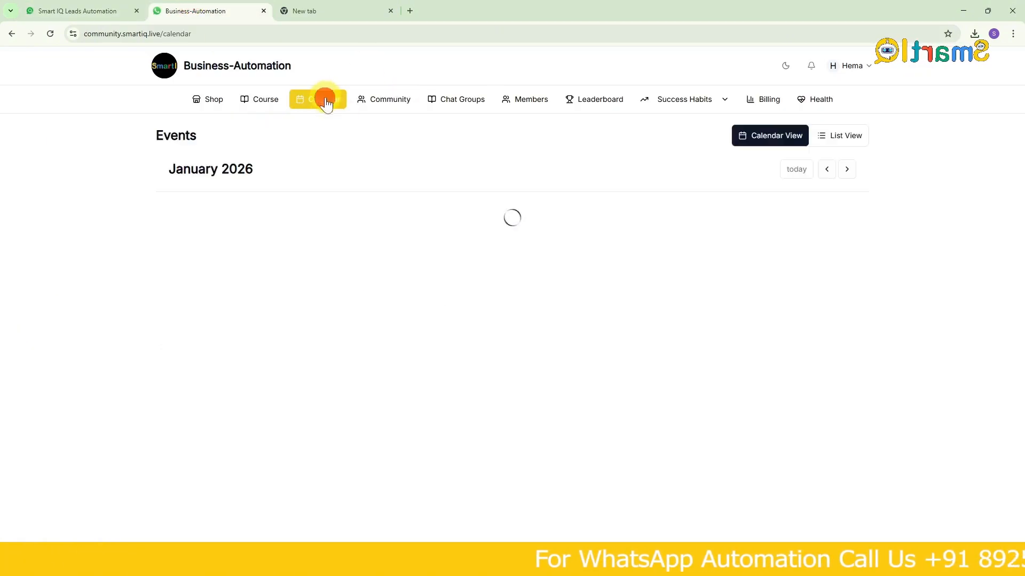
{"action": "left_click", "coordinate": [501, 313]}
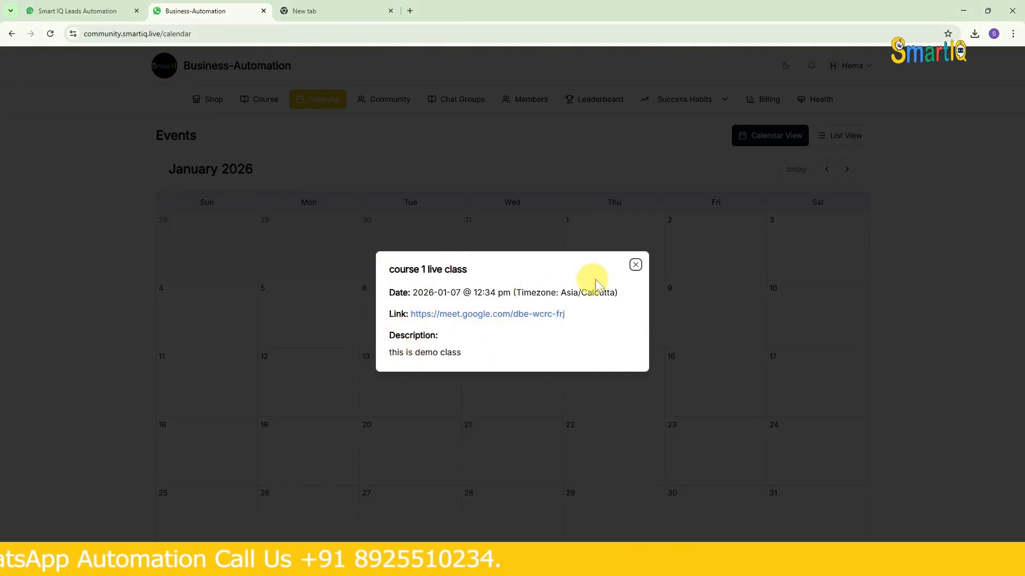
{"action": "left_click", "coordinate": [634, 264]}
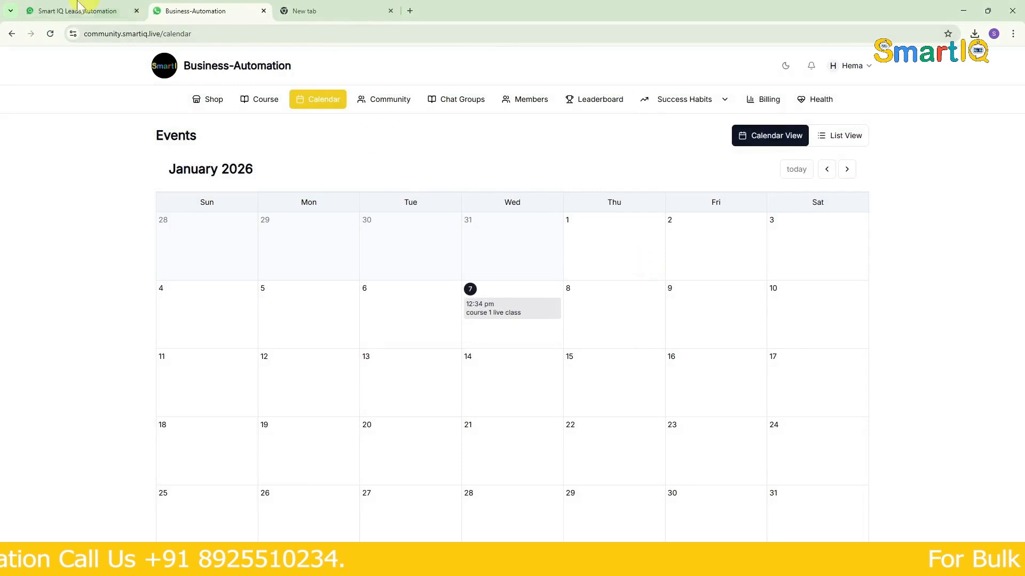
- Review the leaderboard's community point rules in Smart IQ Leads Automation and the member's points and rankings on the Business-Automation leaderboard
{"action": "left_click", "coordinate": [59, 10]}
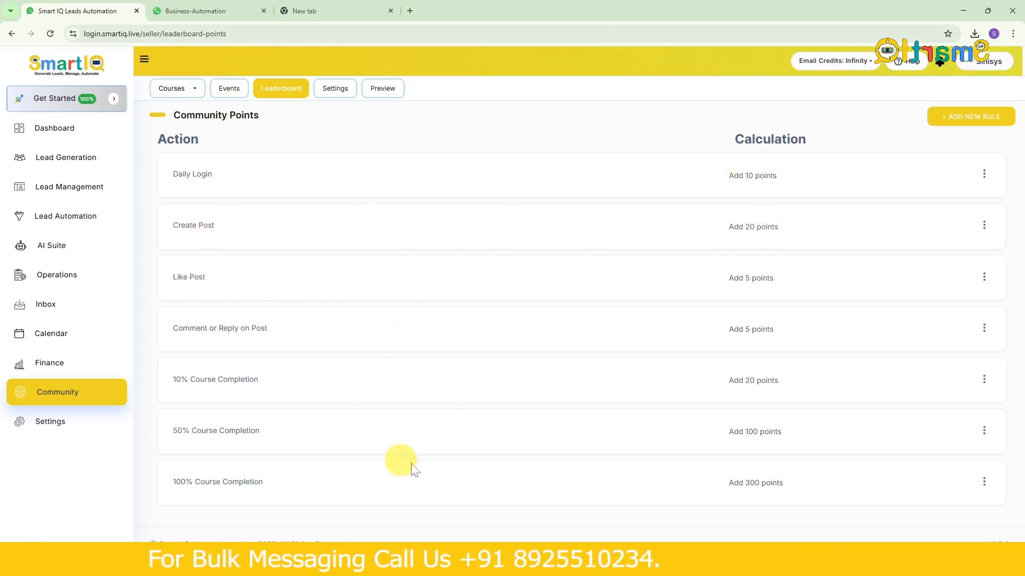
{"action": "left_click", "coordinate": [190, 8]}
{"action": "left_click", "coordinate": [592, 101]}
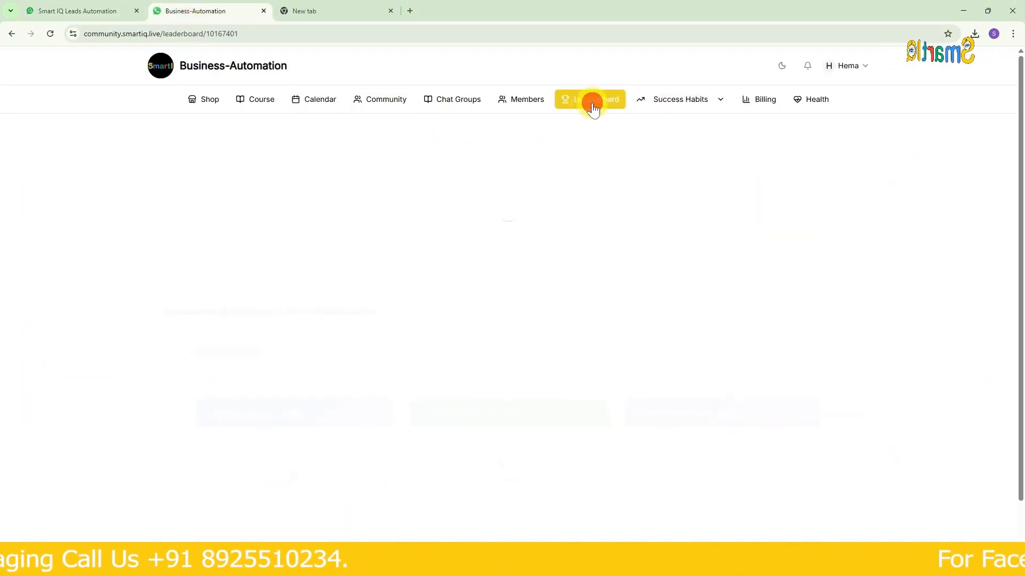
{"action": "scroll", "coordinate": [464, 242], "scroll_direction": "down", "scroll_amount": 2}
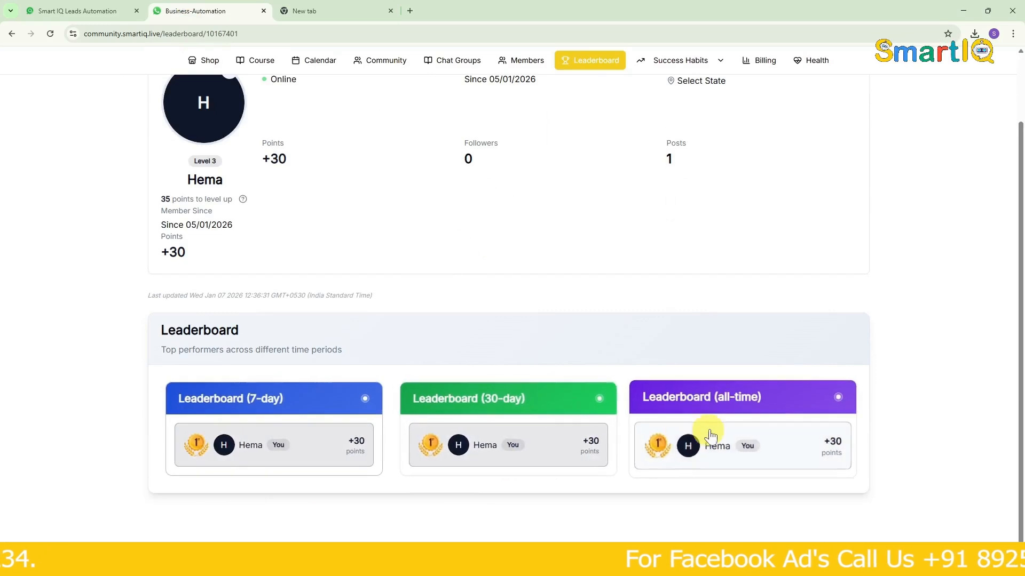
{"action": "scroll", "coordinate": [343, 242], "scroll_direction": "up", "scroll_amount": 2}
{"action": "scroll", "coordinate": [372, 293], "scroll_direction": "down", "scroll_amount": 2}
{"action": "scroll", "coordinate": [372, 292], "scroll_direction": "up", "scroll_amount": 2}
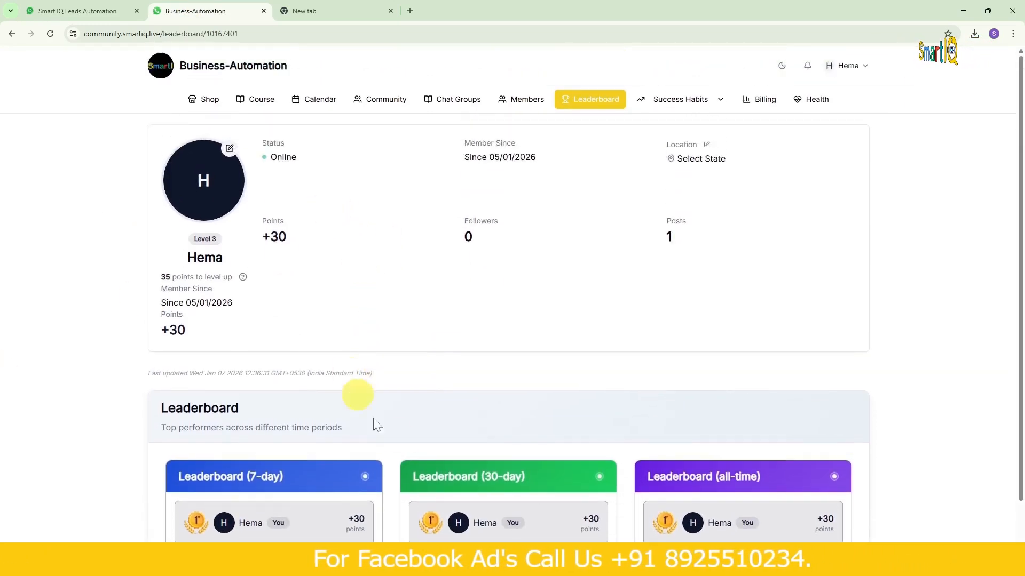
{"action": "scroll", "coordinate": [391, 372], "scroll_direction": "down", "scroll_amount": 2}
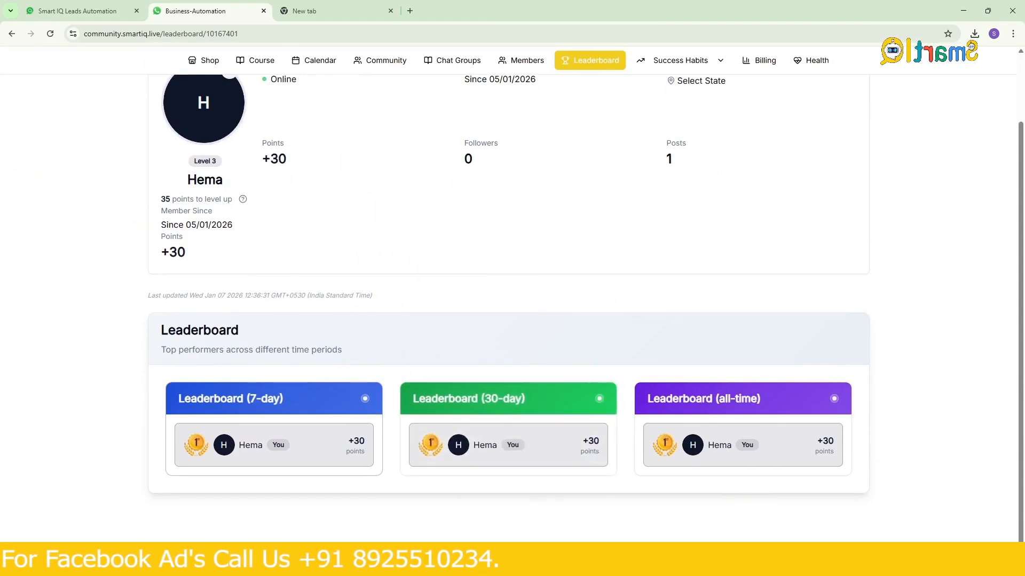
- Switch to Smart IQ Leads Automation, start a new community points rule, and look through the actions it can reward
{"action": "left_click", "coordinate": [75, 6]}
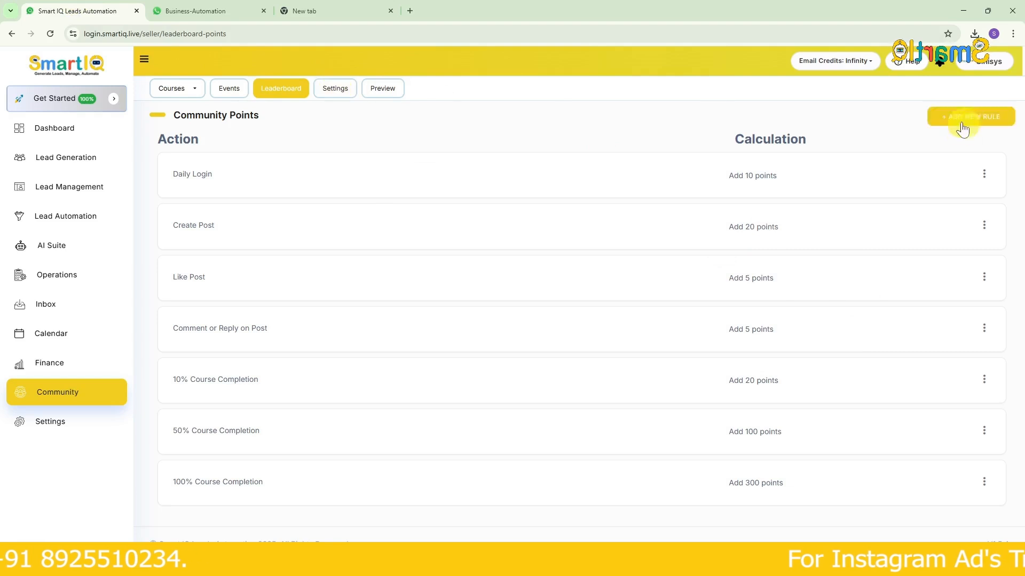
{"action": "left_click", "coordinate": [962, 128]}
{"action": "left_click", "coordinate": [323, 169]}
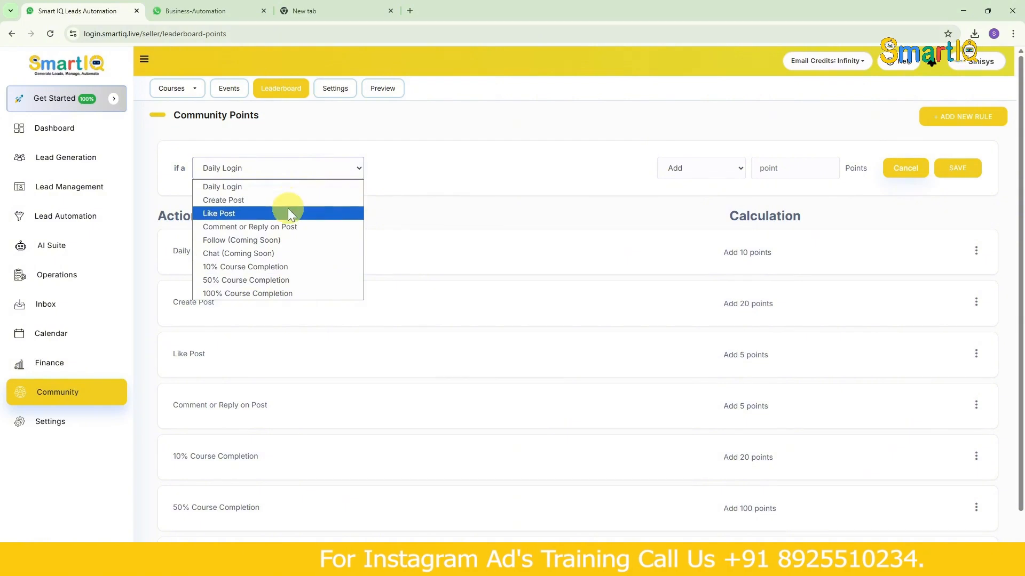
{"action": "left_click", "coordinate": [570, 183]}
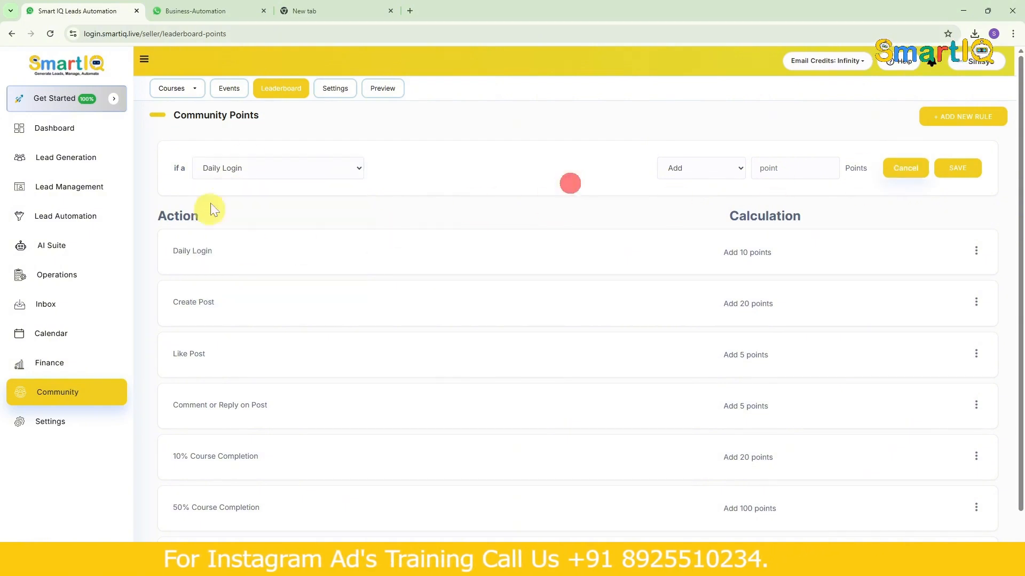
- Review the community portal's profile settings, including its name, description, images and the advanced meta and script fields
{"action": "left_click", "coordinate": [336, 91]}
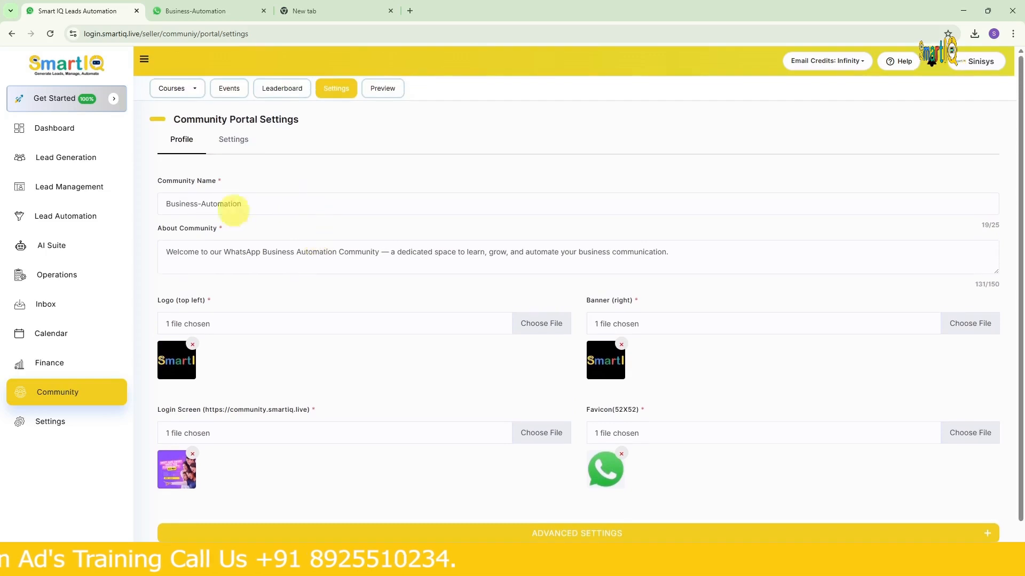
{"action": "left_click", "coordinate": [274, 207]}
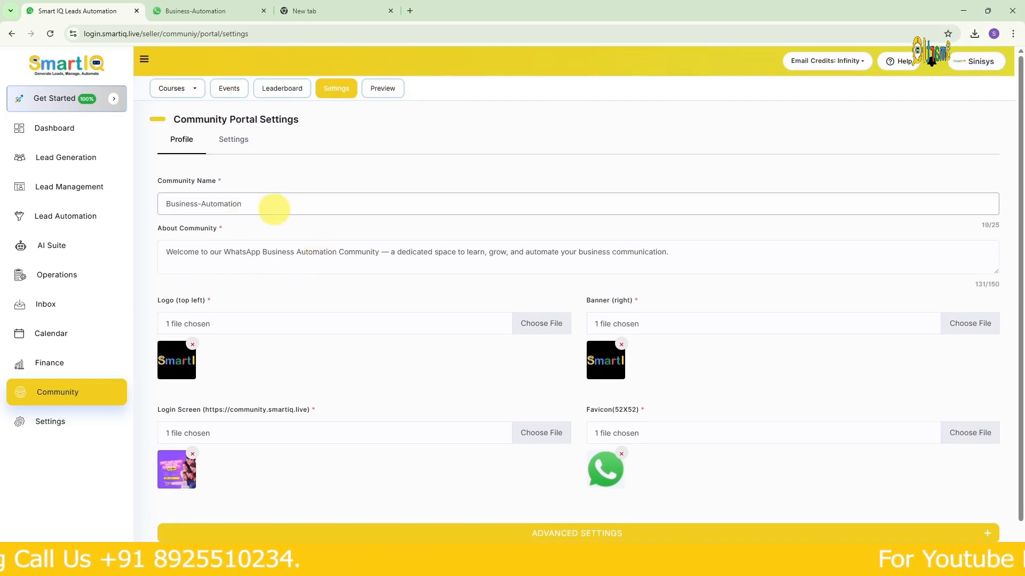
{"action": "scroll", "coordinate": [286, 245], "scroll_direction": "down", "scroll_amount": 1}
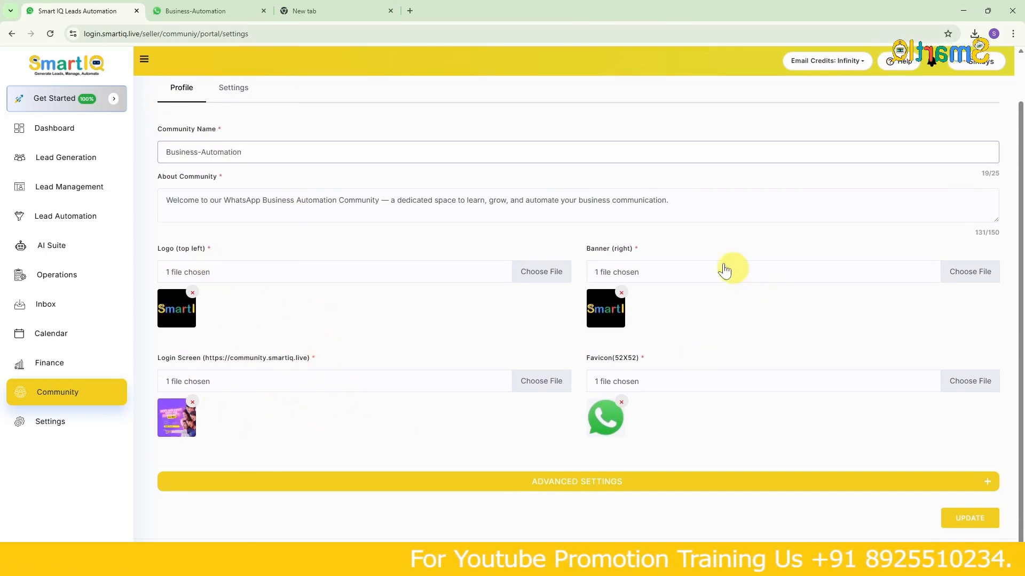
{"action": "left_click", "coordinate": [605, 497]}
{"action": "scroll", "coordinate": [555, 436], "scroll_direction": "down", "scroll_amount": 5}
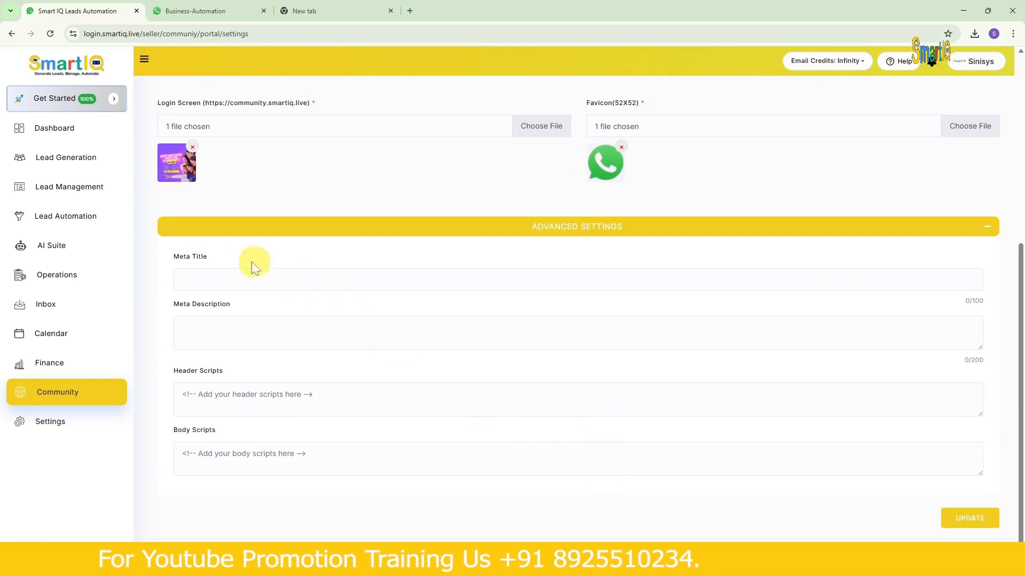
{"action": "scroll", "coordinate": [304, 393], "scroll_direction": "up", "scroll_amount": 5}
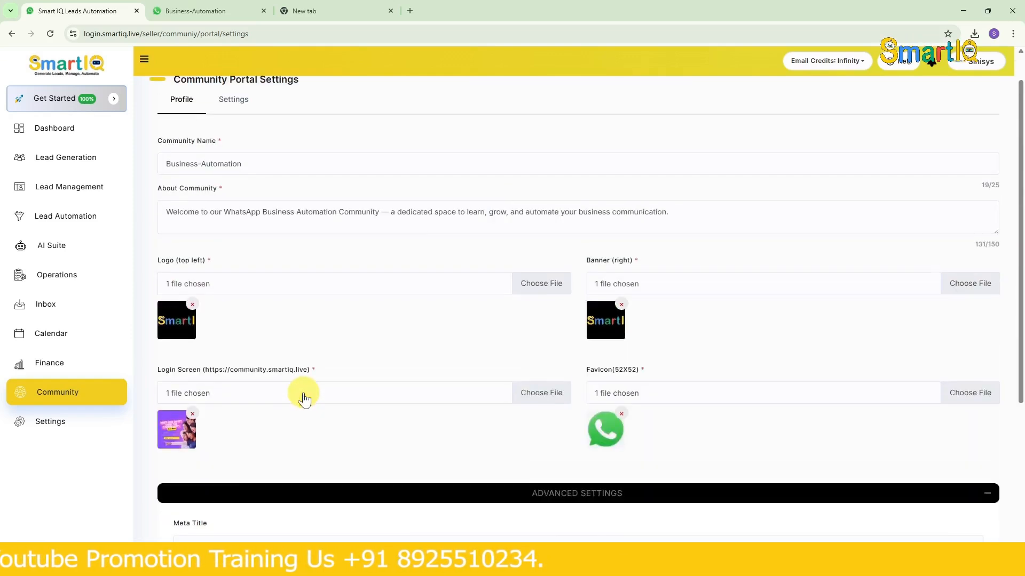
- Review the portal's community version and module settings, and compare the modules with the Business-Automation site's navigation
{"action": "left_click", "coordinate": [249, 151]}
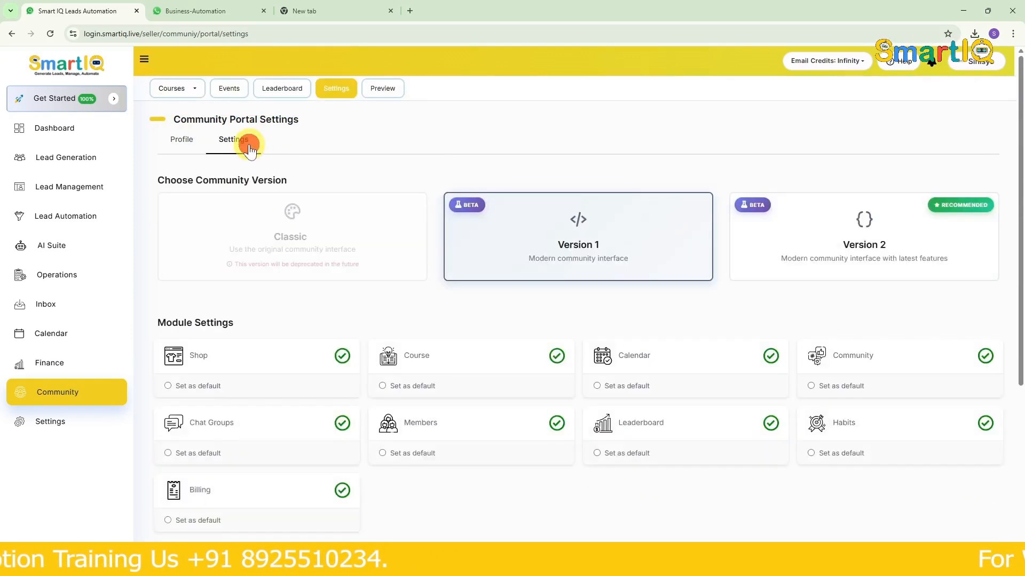
{"action": "scroll", "coordinate": [293, 247], "scroll_direction": "down", "scroll_amount": 3}
{"action": "scroll", "coordinate": [322, 160], "scroll_direction": "up", "scroll_amount": 1}
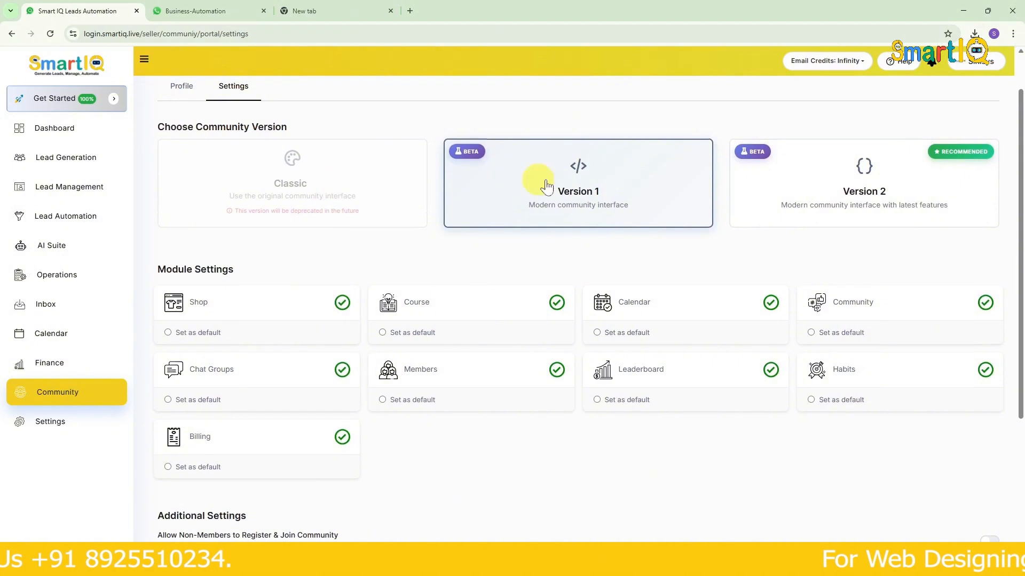
{"action": "scroll", "coordinate": [290, 256], "scroll_direction": "down", "scroll_amount": 1}
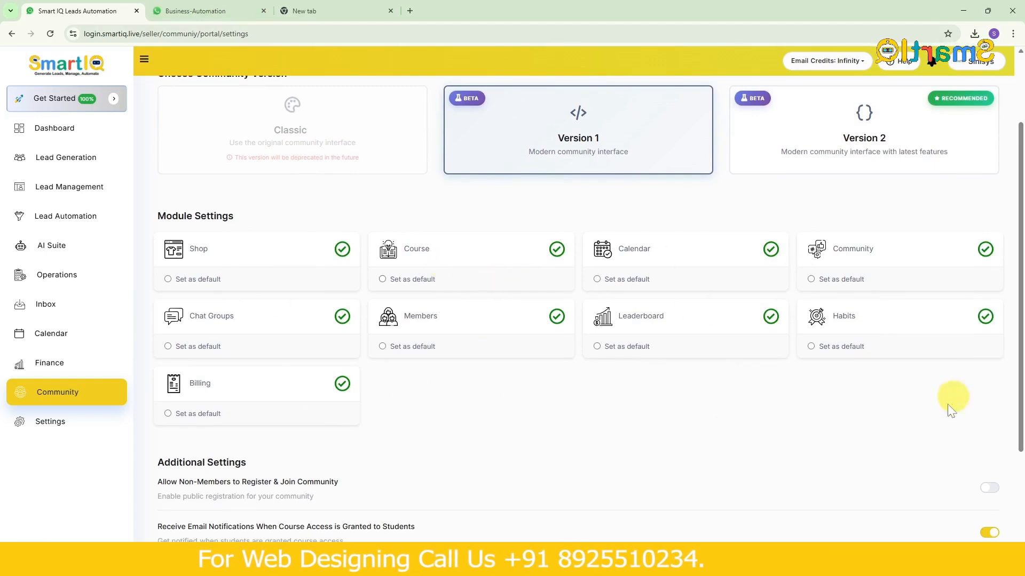
{"action": "left_click", "coordinate": [203, 10]}
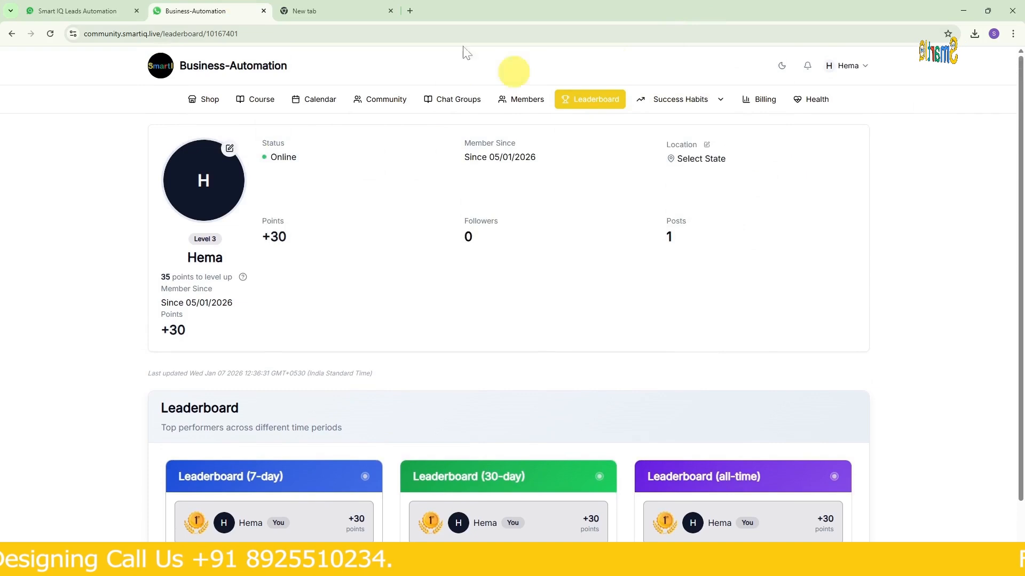
{"action": "left_click", "coordinate": [104, 8]}
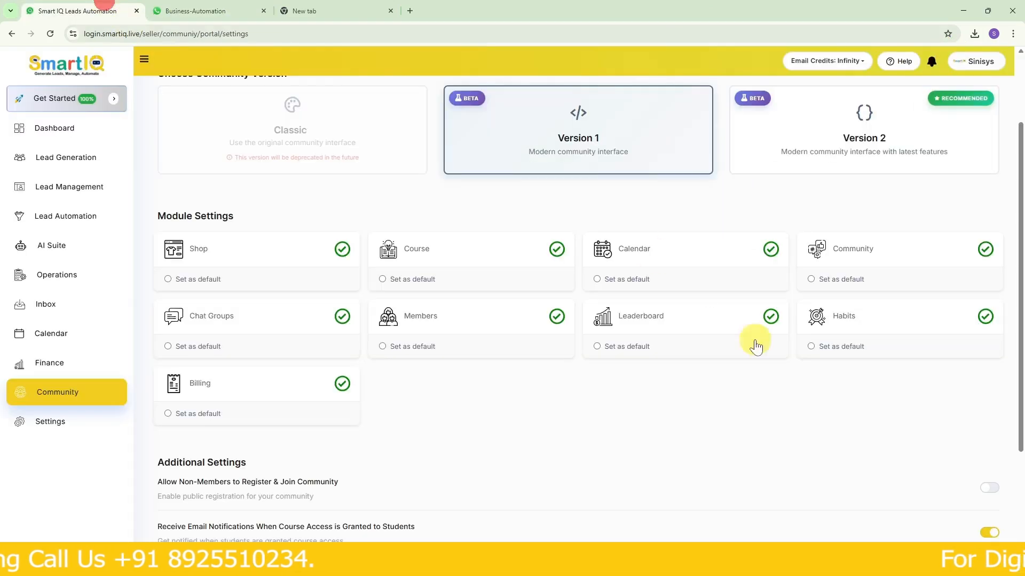
- Disable the Habits module and check the Business-Automation site's navigation for the change
{"action": "left_click", "coordinate": [967, 318]}
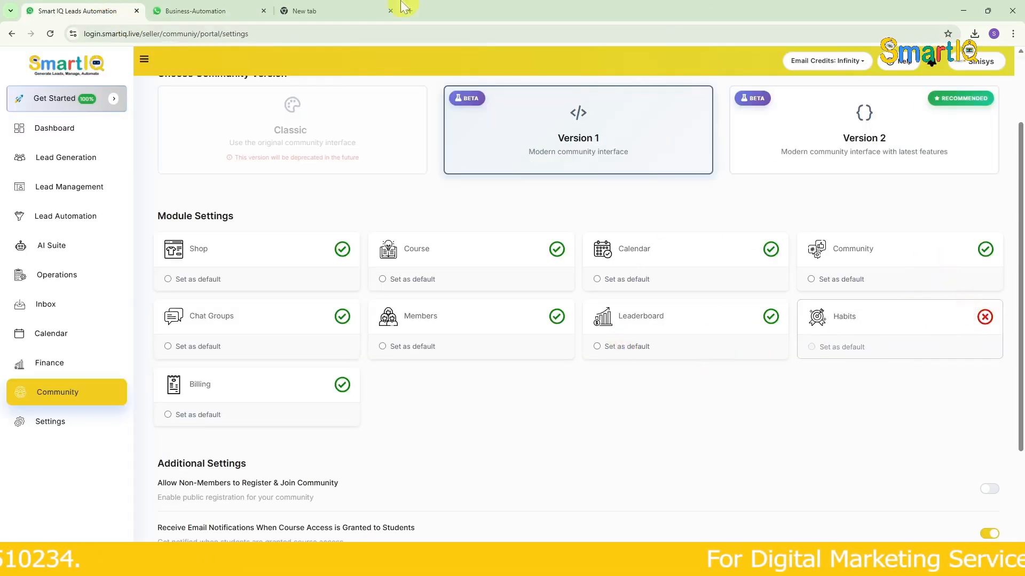
{"action": "left_click", "coordinate": [238, 7]}
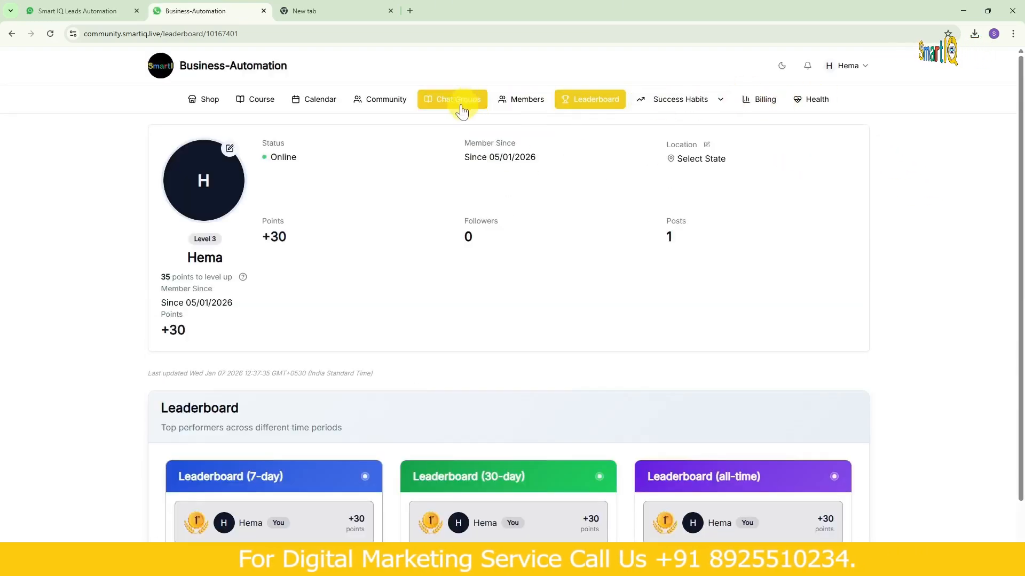
{"action": "left_click", "coordinate": [83, 8]}
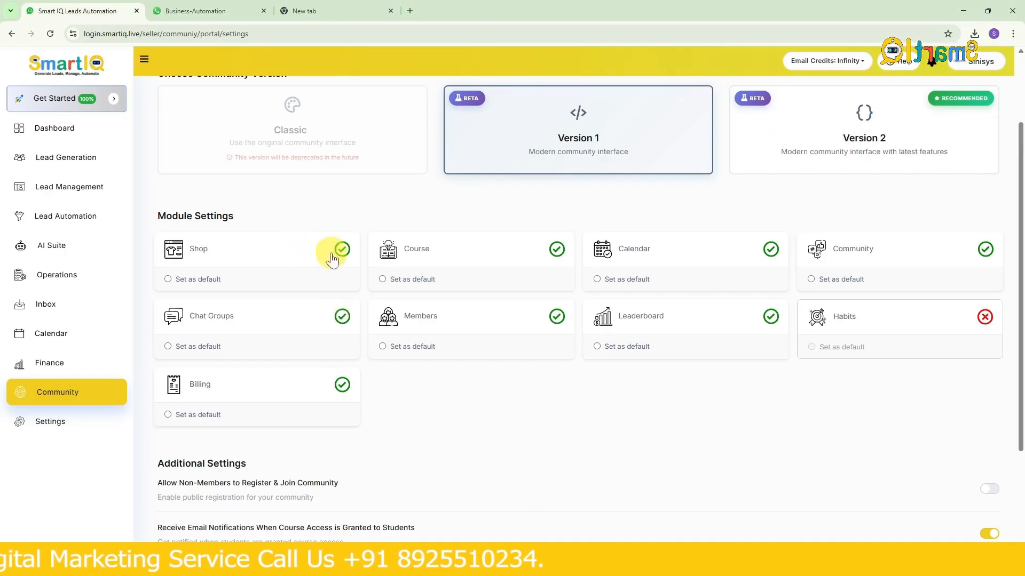
{"action": "left_click", "coordinate": [177, 11]}
{"action": "left_click", "coordinate": [123, 8]}
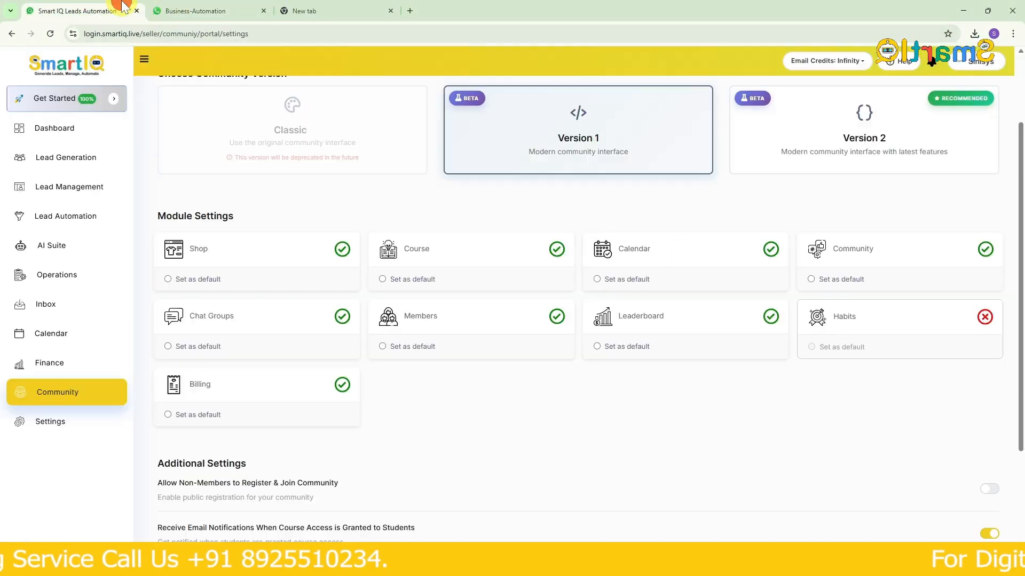
- Disable the Shop module and check the Shop page on the Business-Automation site
{"action": "left_click", "coordinate": [338, 249]}
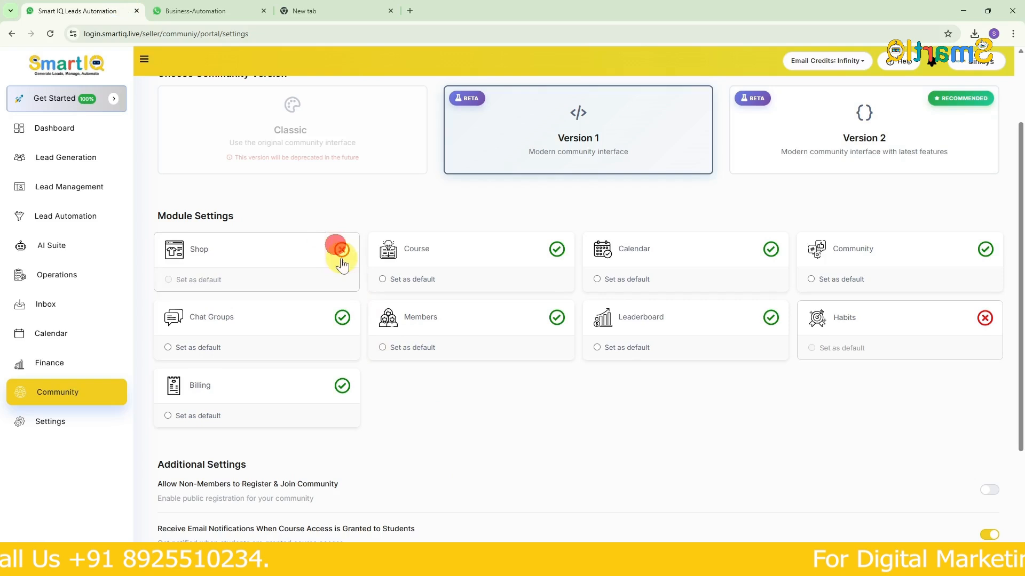
{"action": "left_click", "coordinate": [178, 9]}
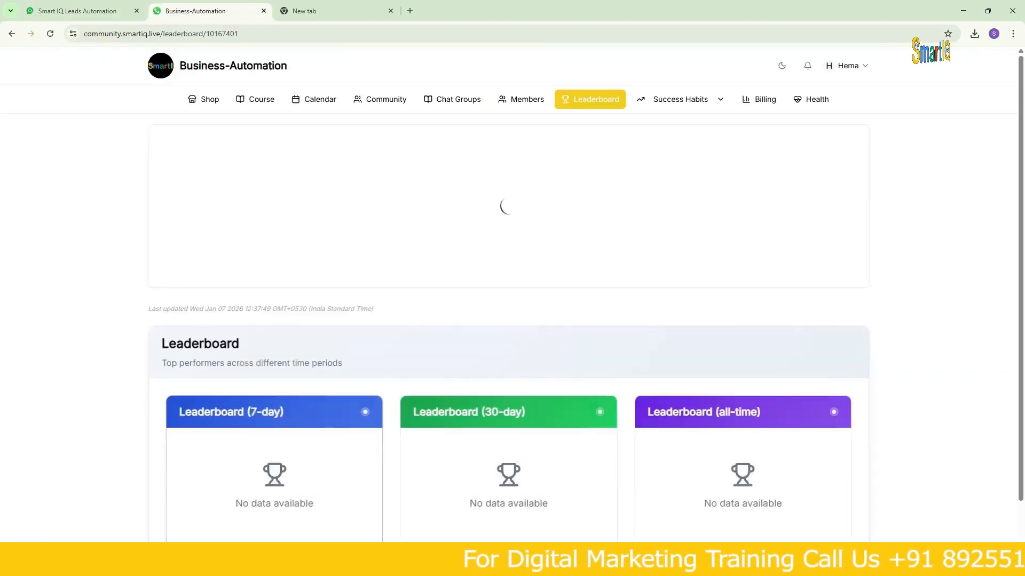
{"action": "scroll", "coordinate": [742, 285], "scroll_direction": "down", "scroll_amount": 2}
{"action": "scroll", "coordinate": [240, 123], "scroll_direction": "up", "scroll_amount": 1}
{"action": "scroll", "coordinate": [213, 106], "scroll_direction": "up", "scroll_amount": 1}
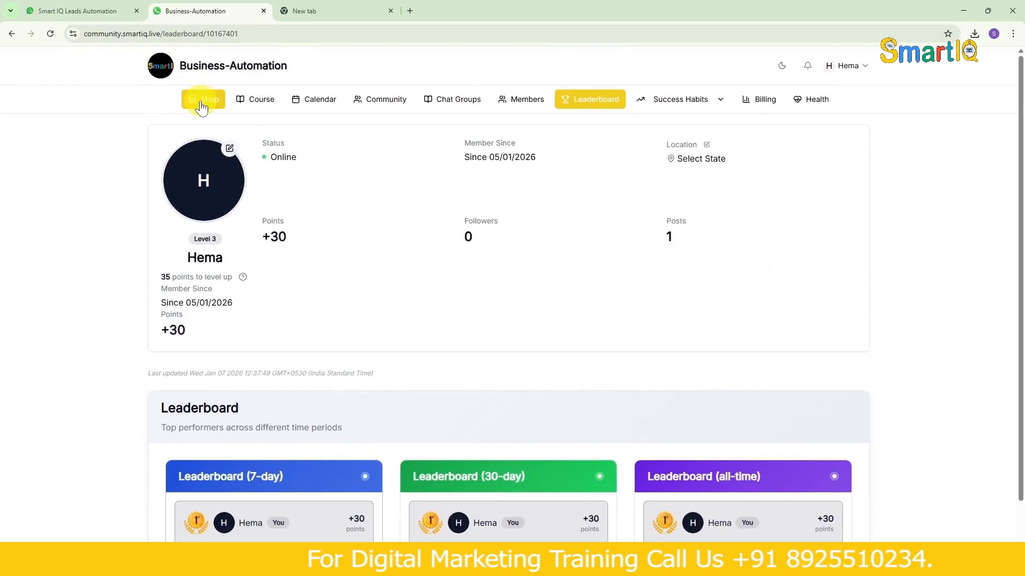
{"action": "left_click", "coordinate": [203, 100]}
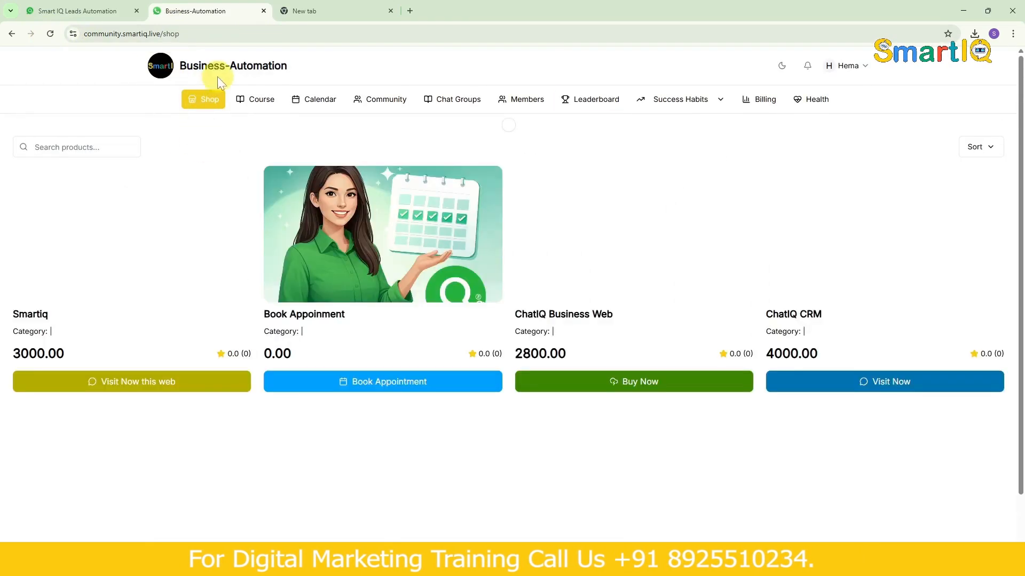
- Switch back to Smart IQ Leads Automation, re-enable the Shop and Habits modules, and set Course as the default module
{"action": "left_click", "coordinate": [109, 9]}
{"action": "left_click", "coordinate": [342, 249]}
{"action": "scroll", "coordinate": [366, 293], "scroll_direction": "down", "scroll_amount": 2}
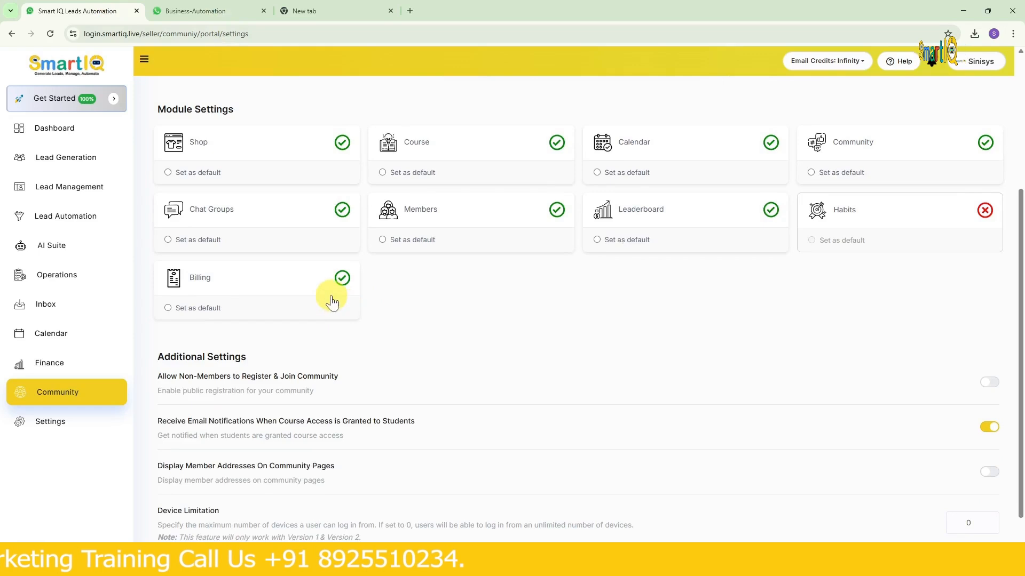
{"action": "scroll", "coordinate": [480, 245], "scroll_direction": "up", "scroll_amount": 1}
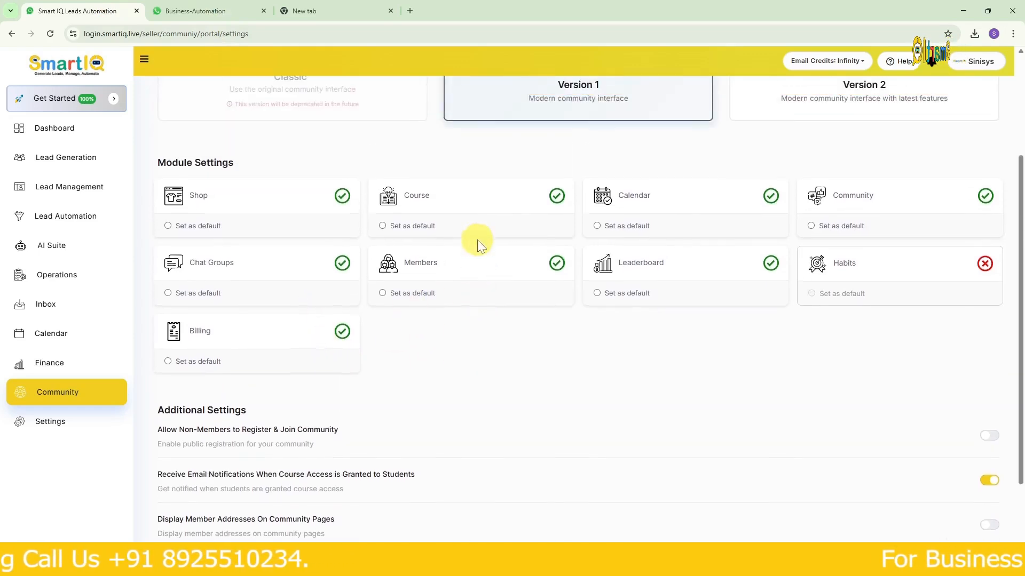
{"action": "left_click", "coordinate": [986, 262]}
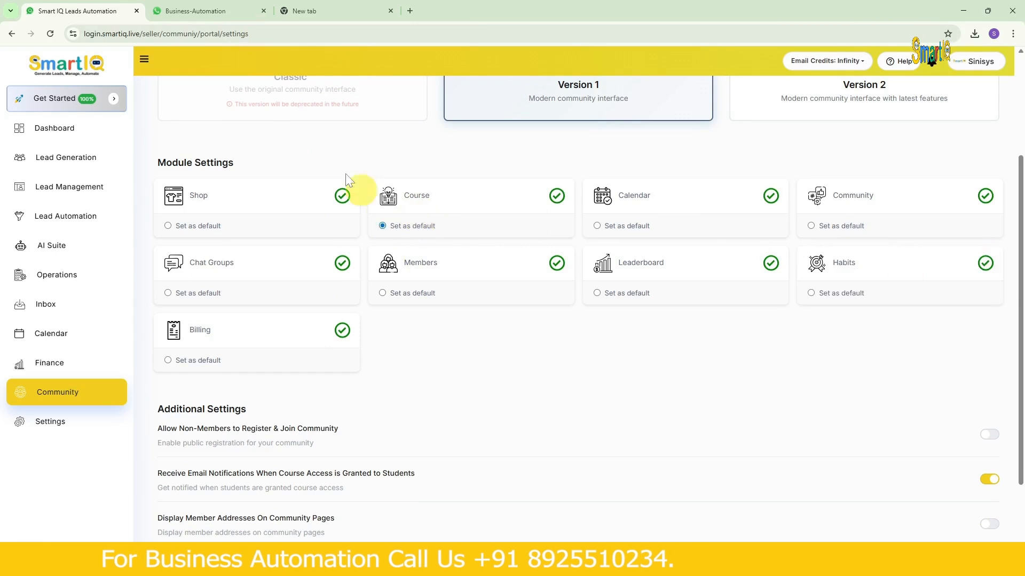
- Check the Course page on the Business-Automation site, and review the portal's additional settings in Smart IQ Leads Automation
{"action": "left_click", "coordinate": [253, 12]}
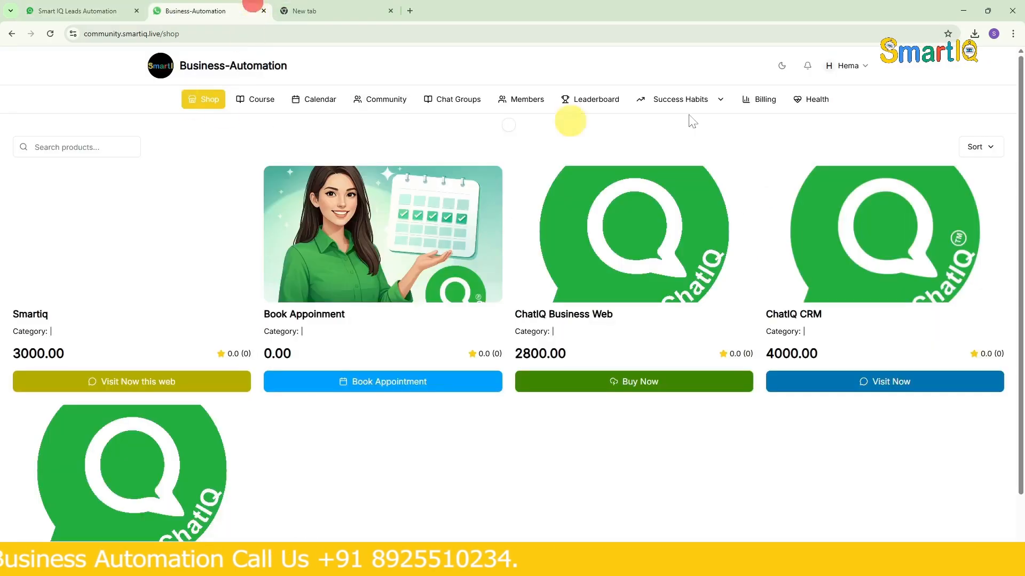
{"action": "left_click", "coordinate": [264, 104]}
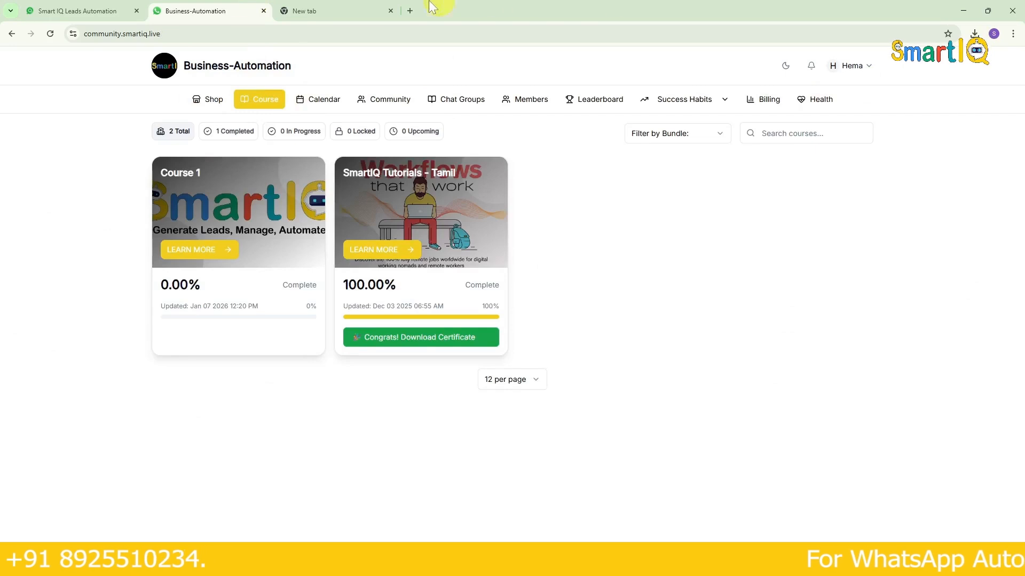
{"action": "left_click", "coordinate": [69, 11]}
{"action": "scroll", "coordinate": [368, 400], "scroll_direction": "down", "scroll_amount": 3}
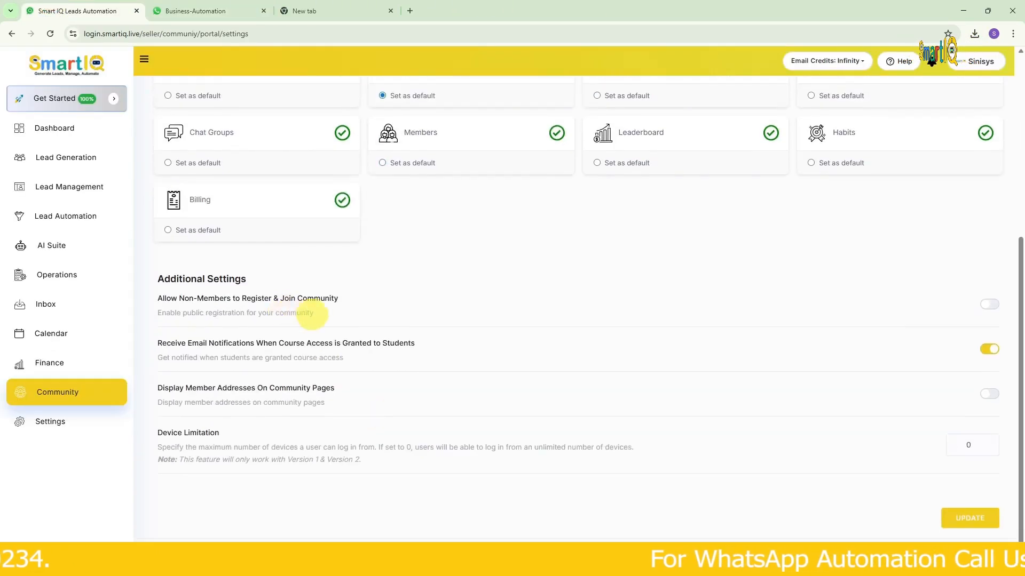
{"action": "scroll", "coordinate": [432, 420], "scroll_direction": "up", "scroll_amount": 5}
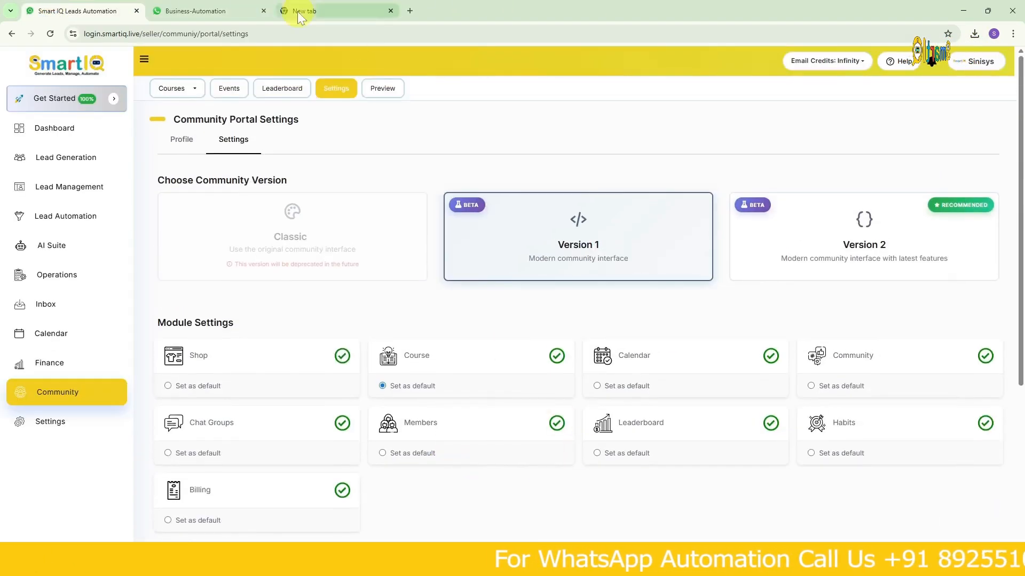
- Preview the community portal and compare its course landing page with the module settings
{"action": "left_click", "coordinate": [383, 89]}
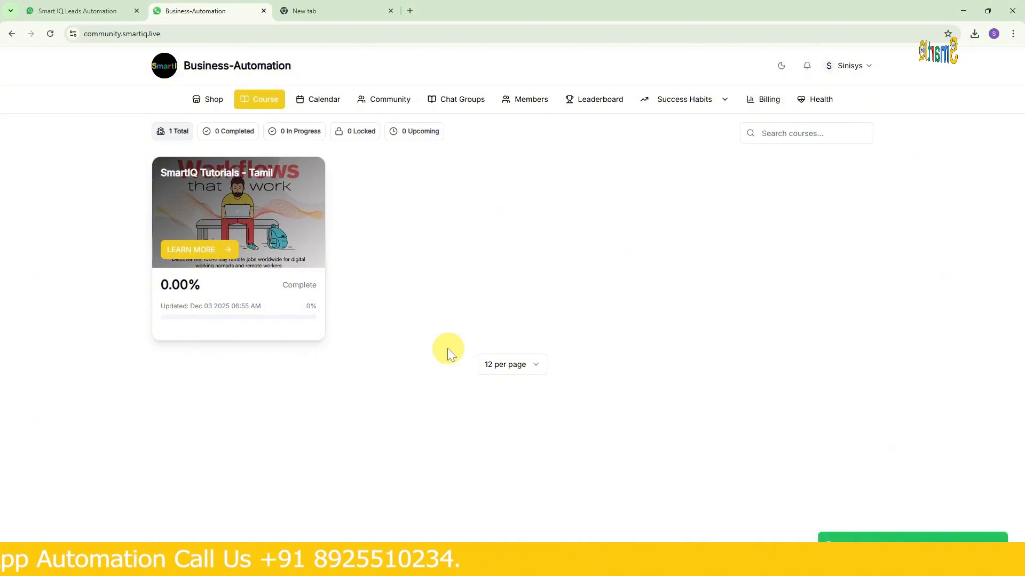
{"action": "left_click", "coordinate": [138, 4]}
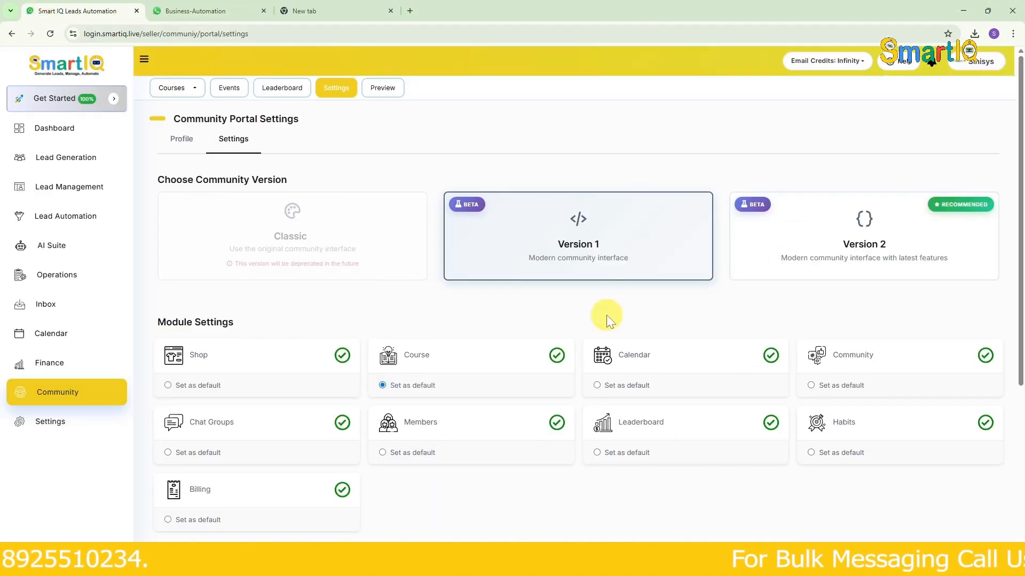
{"action": "scroll", "coordinate": [609, 320], "scroll_direction": "down", "scroll_amount": 4}
{"action": "left_click", "coordinate": [230, 10]}
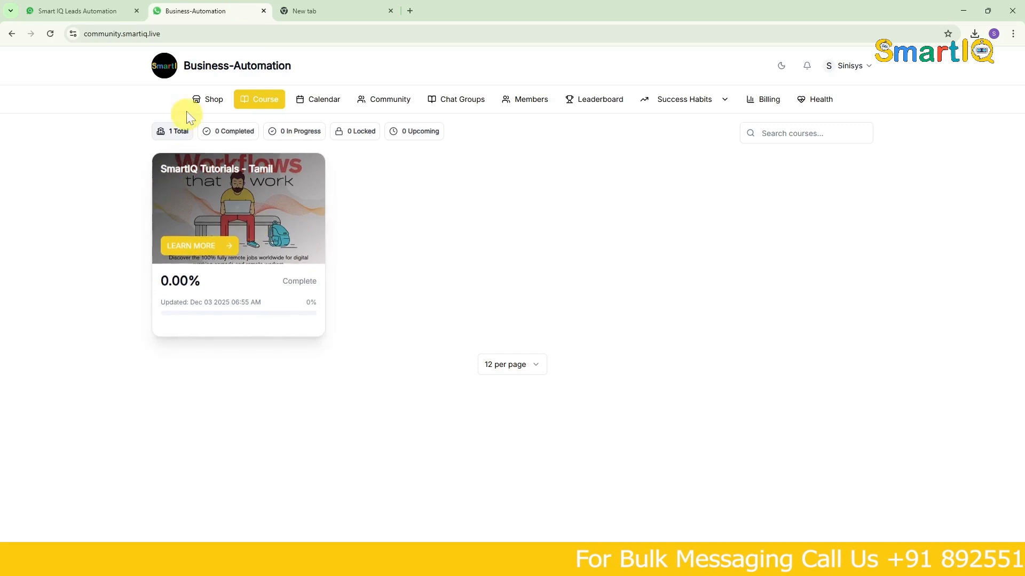
{"action": "left_click", "coordinate": [106, 8]}
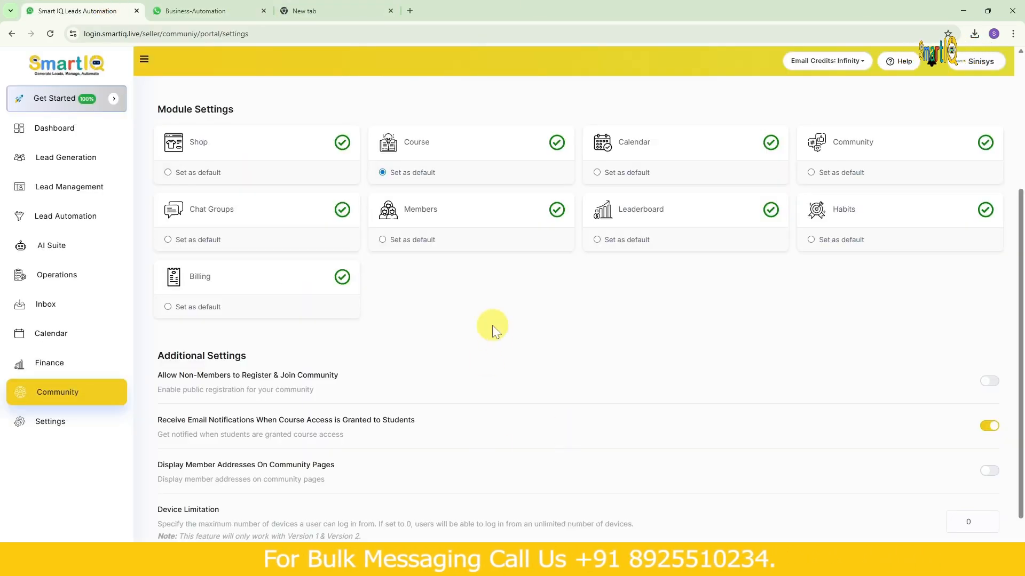